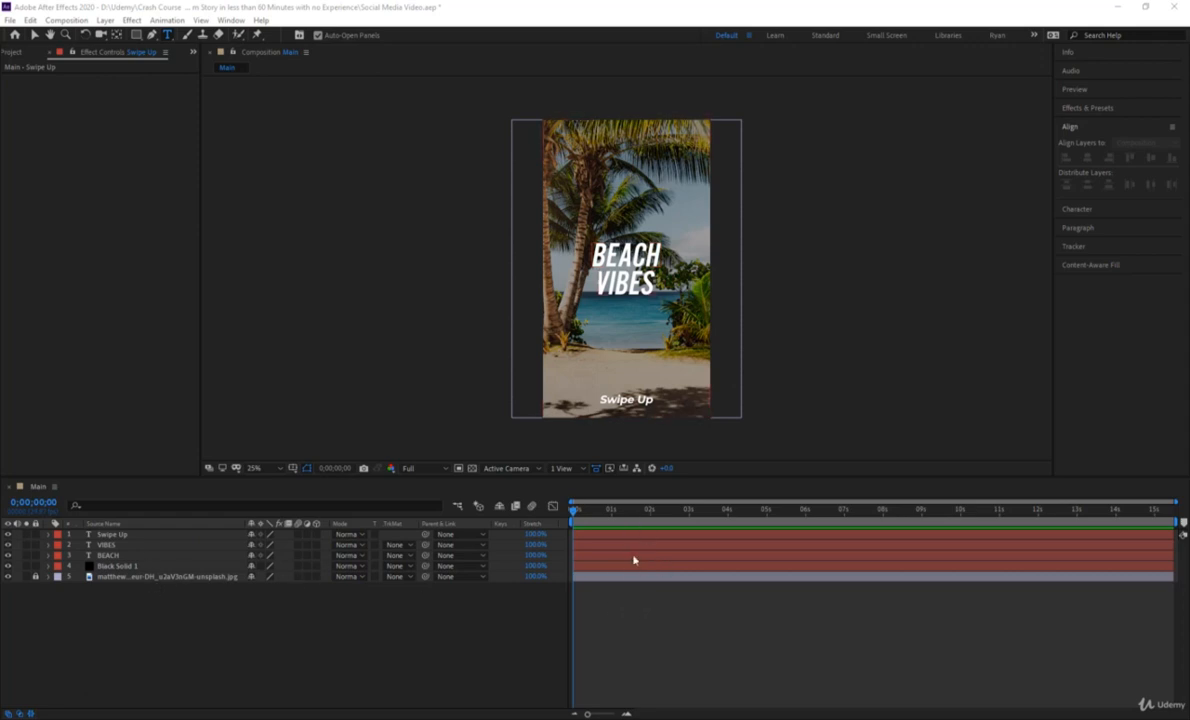
Play back the composition from the start and park the playhead around two seconds.
left_click(575, 522)
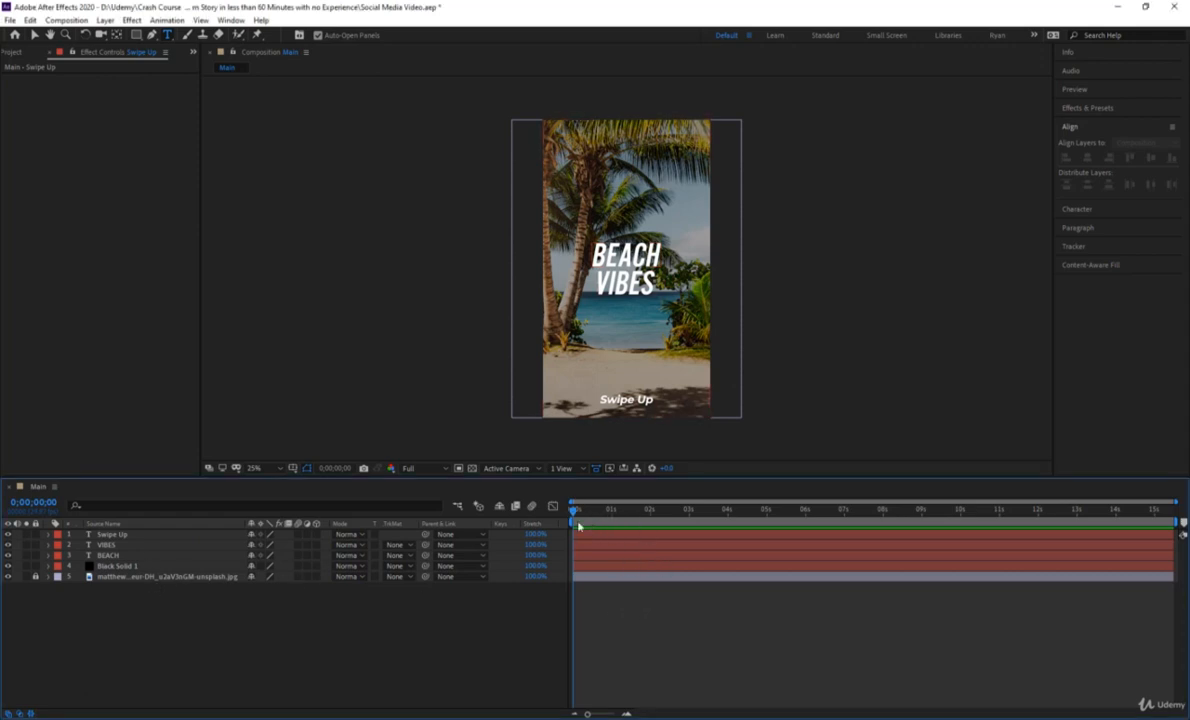
key("space")
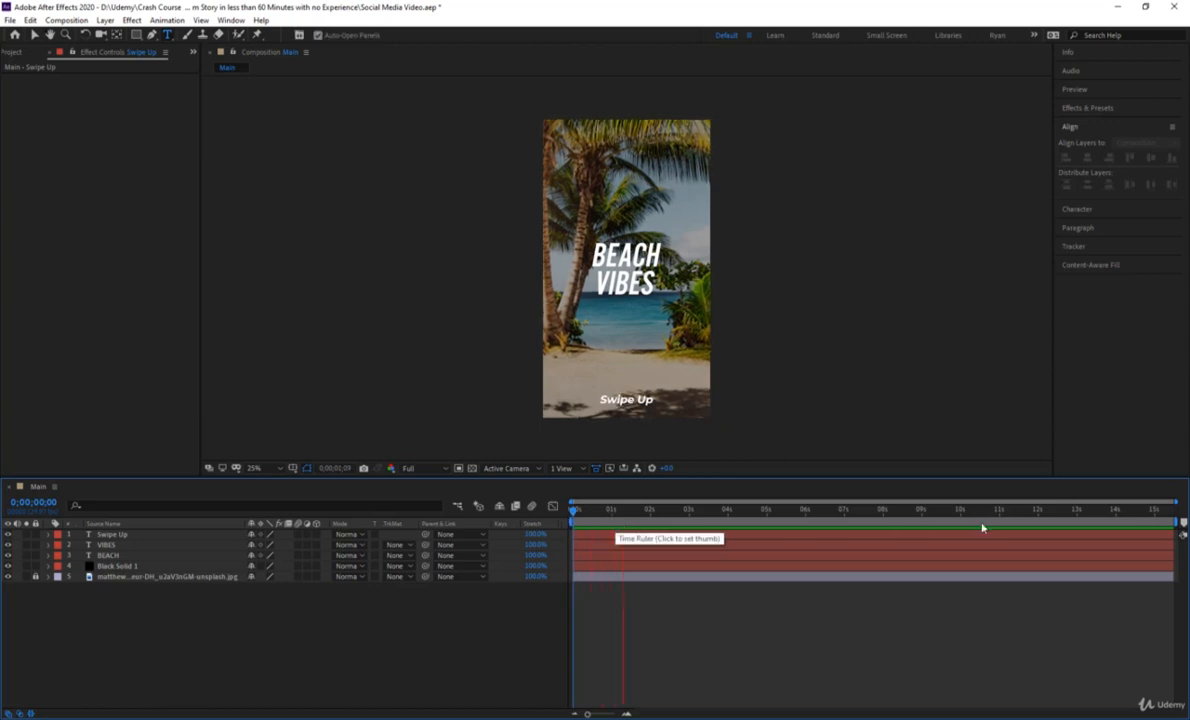
left_click(647, 522)
left_click_drag(647, 521, 651, 521)
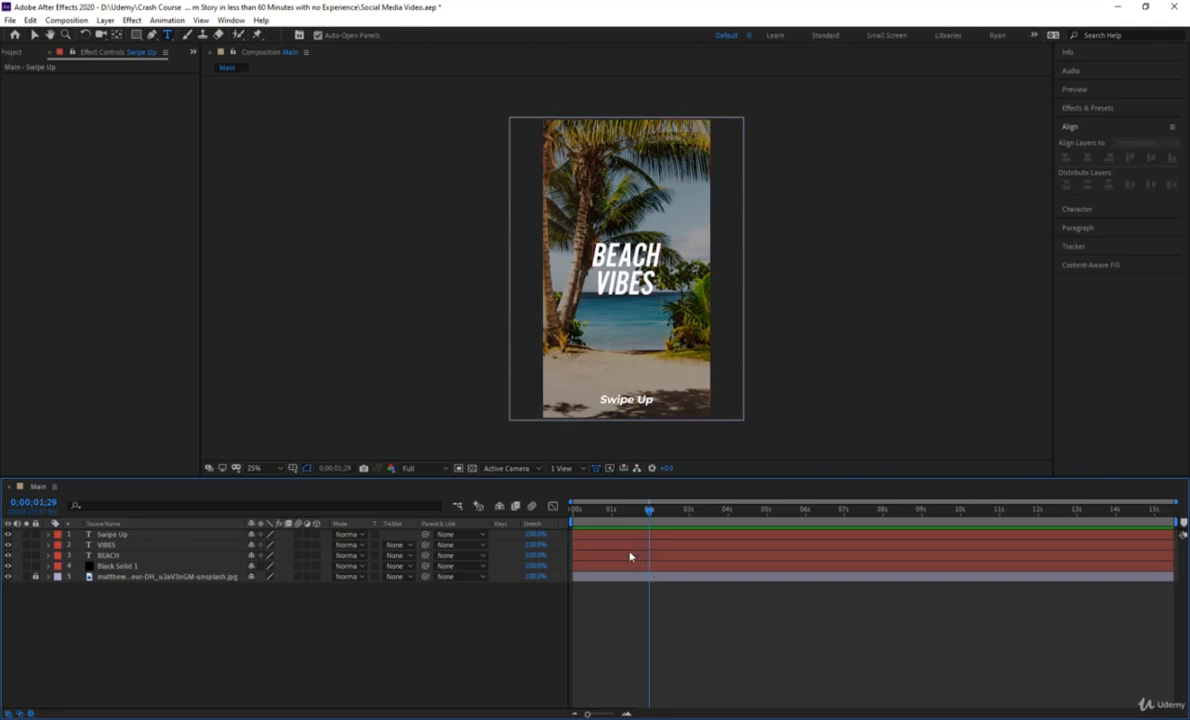
Try staggering the starts of the BEACH, VIBES and Swipe Up layers from one second onward and preview the result.
left_click_drag(630, 556, 731, 567)
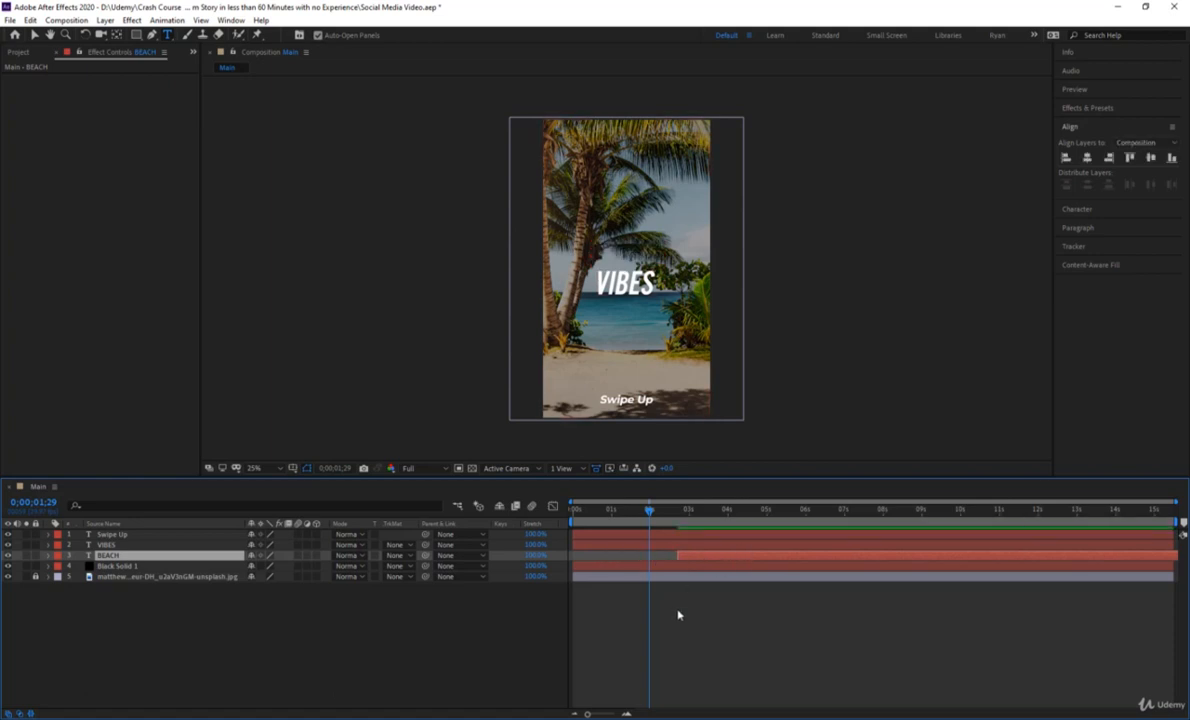
key("ctrl+z")
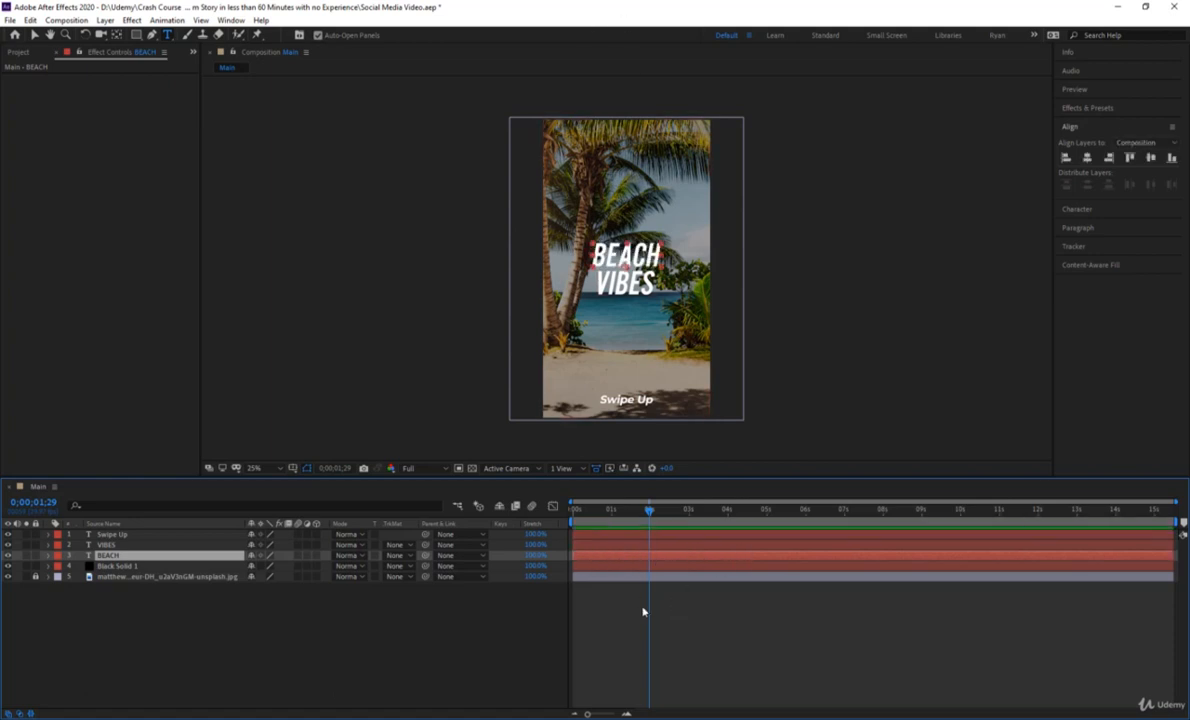
left_click(153, 557)
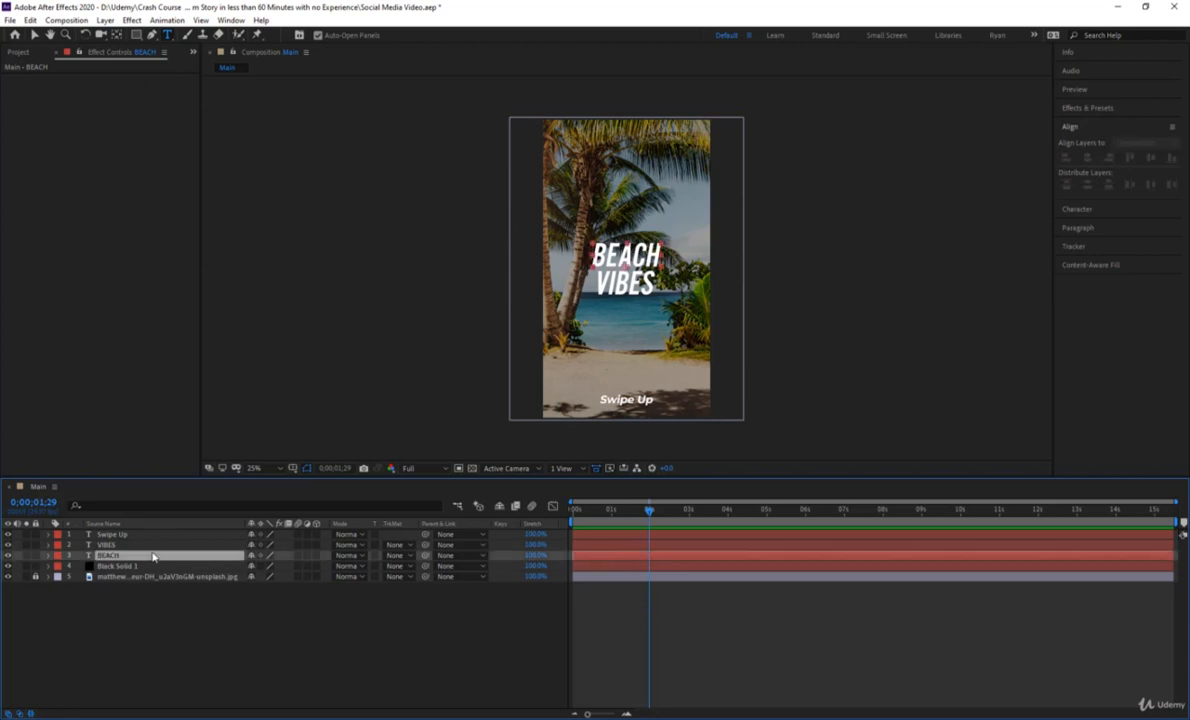
left_click(611, 510)
left_click_drag(611, 512, 613, 513)
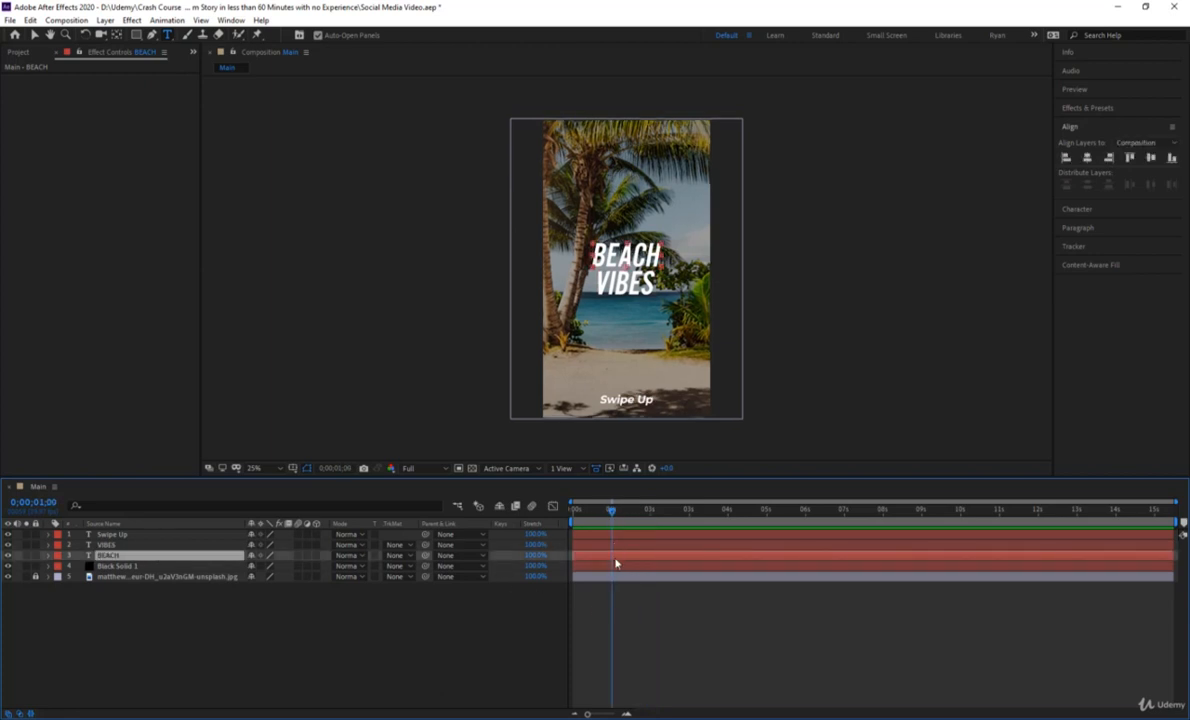
left_click_drag(616, 564, 716, 546)
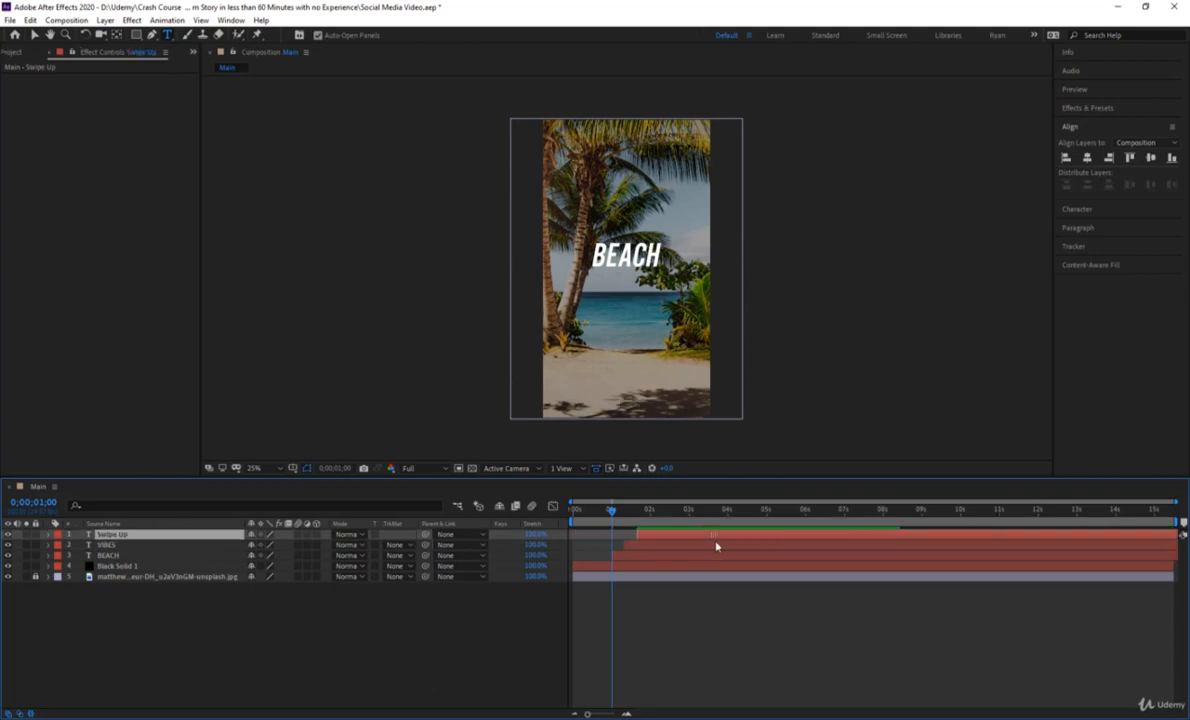
left_click(667, 620)
left_click_drag(613, 516, 562, 516)
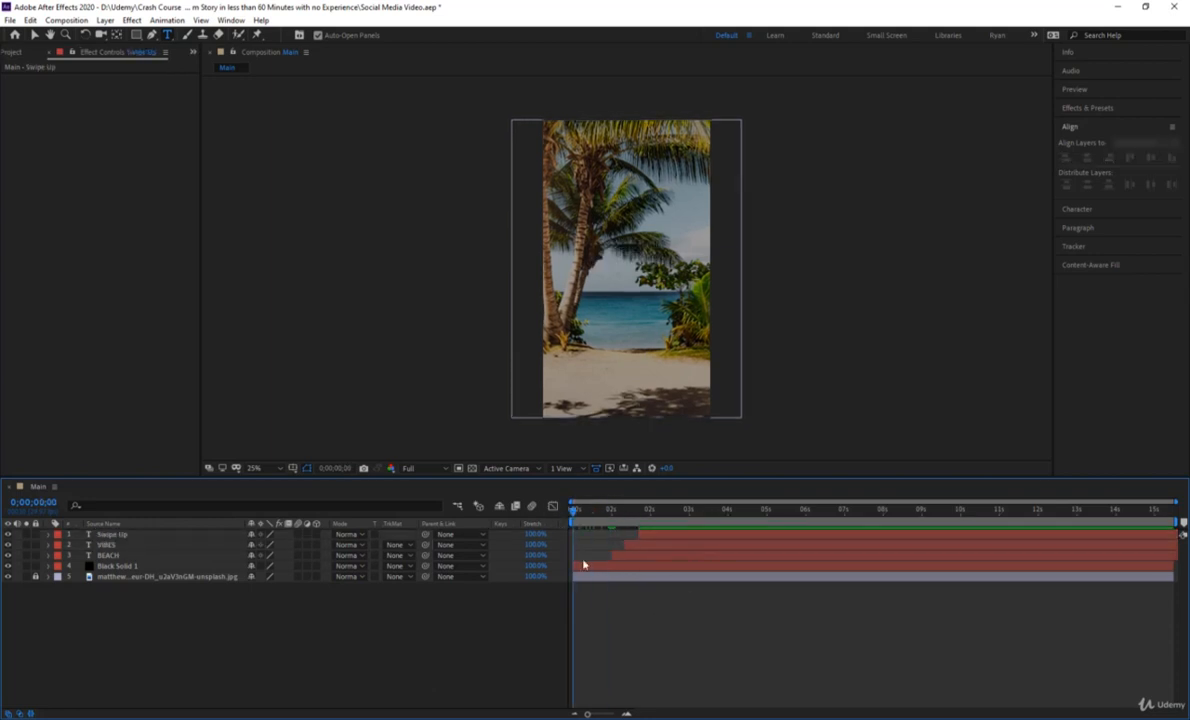
key("space")
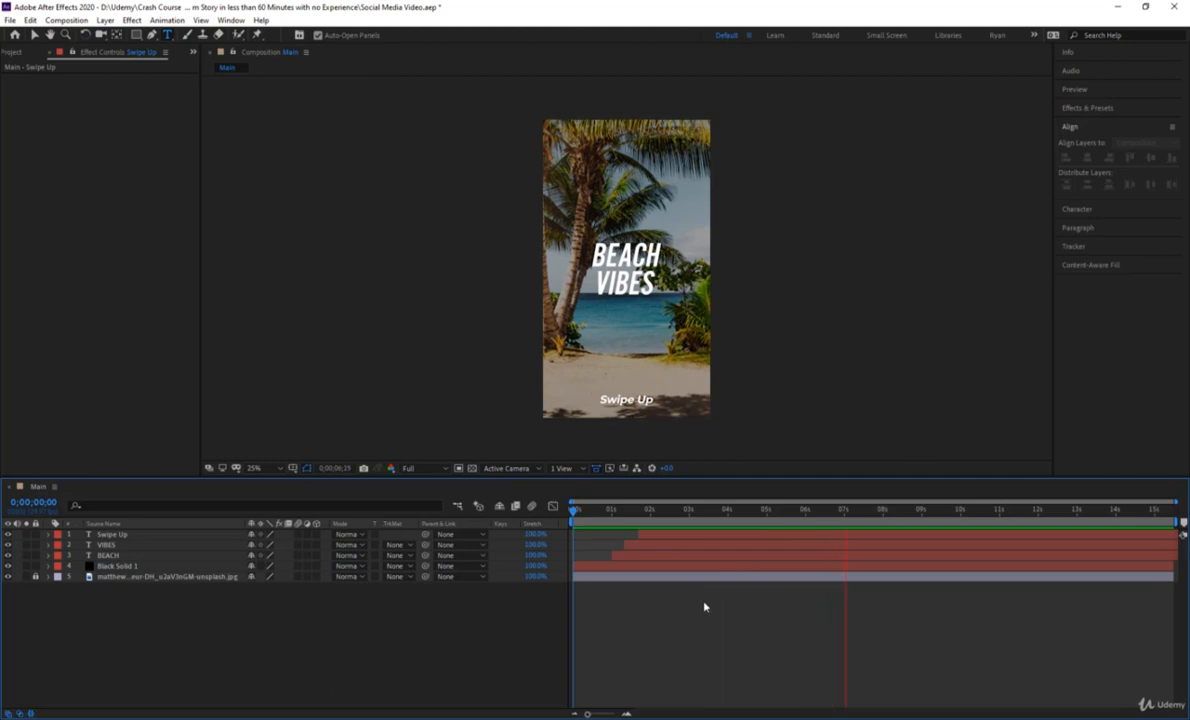
Undo the time shifts of the Swipe Up, VIBES and BEACH layers.
left_click(629, 522)
key("ctrl+z")
key("ctrl+z")
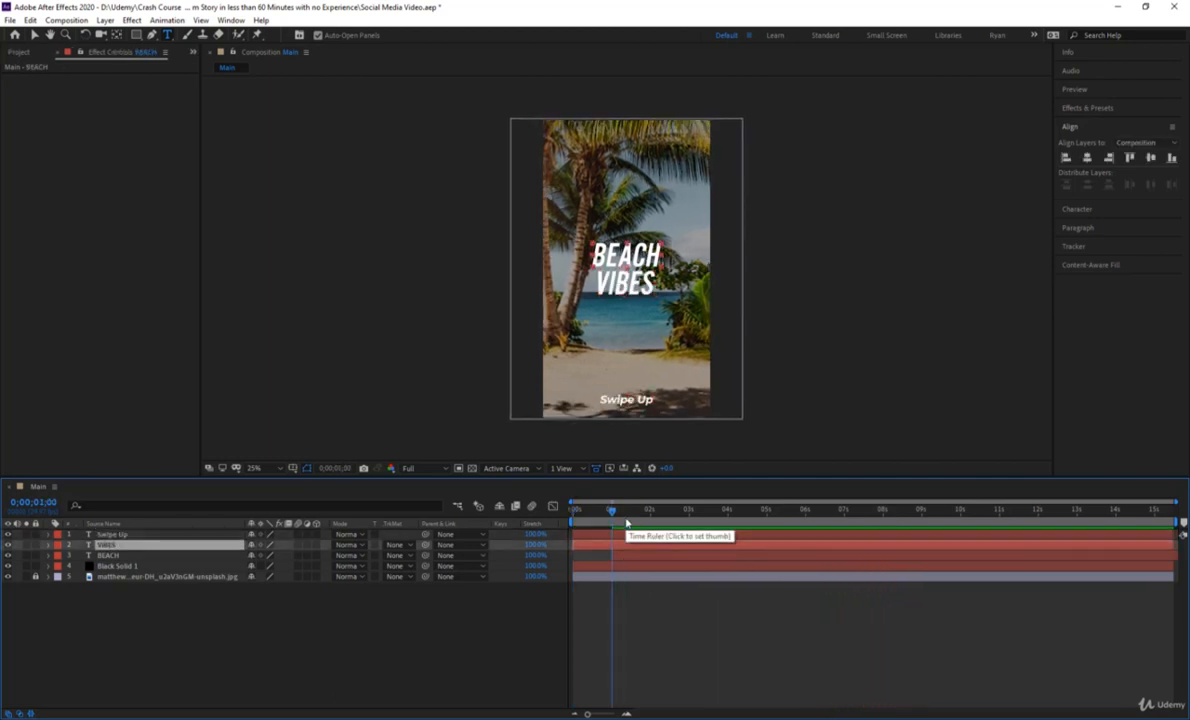
key("ctrl+z")
left_click(645, 643)
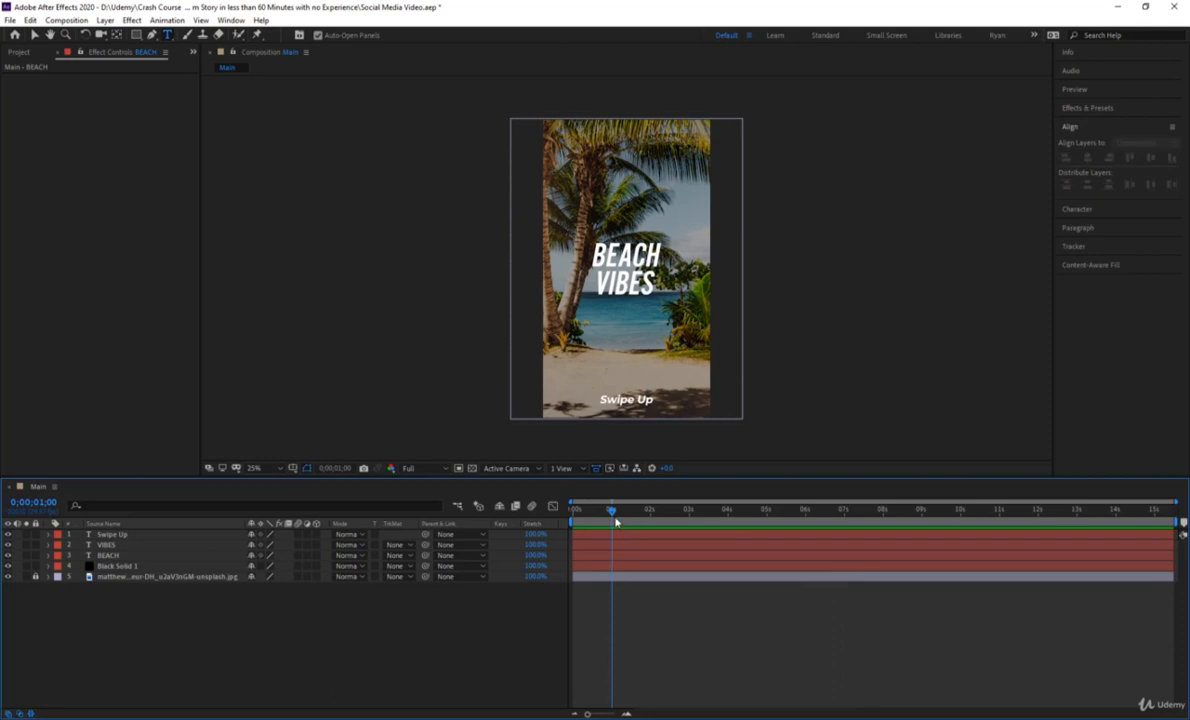
Return to the start of the timeline and add a Position text animator to the BEACH layer.
left_click_drag(613, 513, 556, 510)
left_click(584, 557)
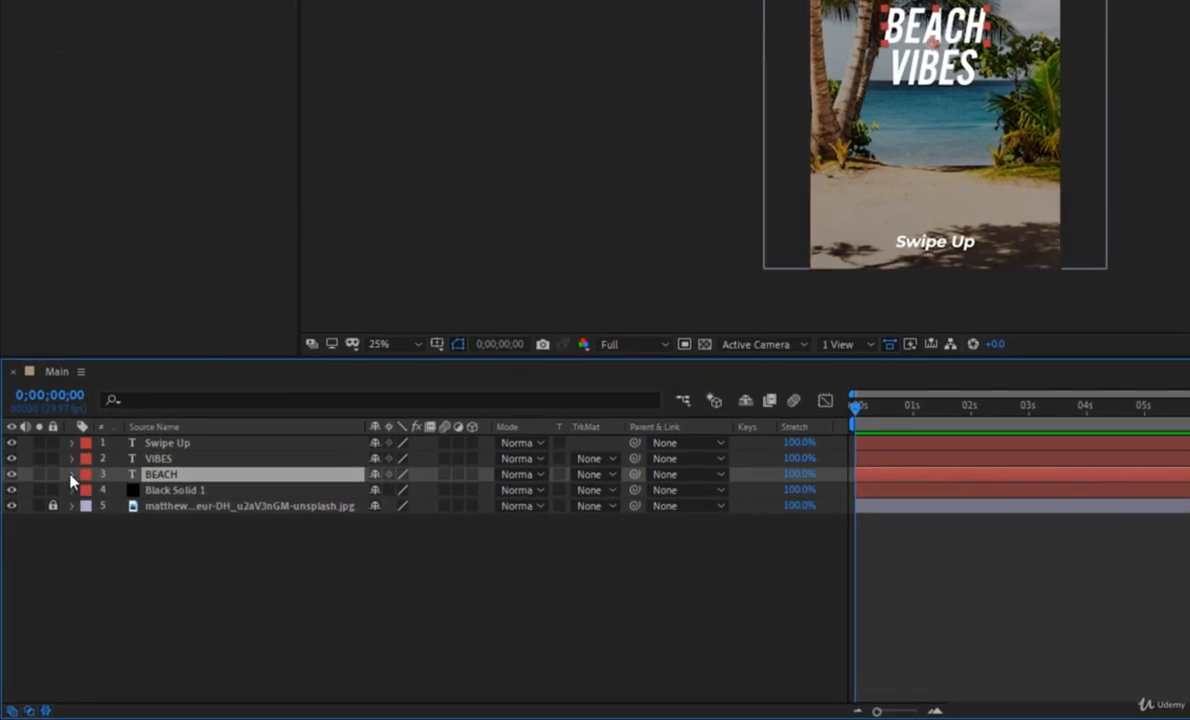
left_click(71, 474)
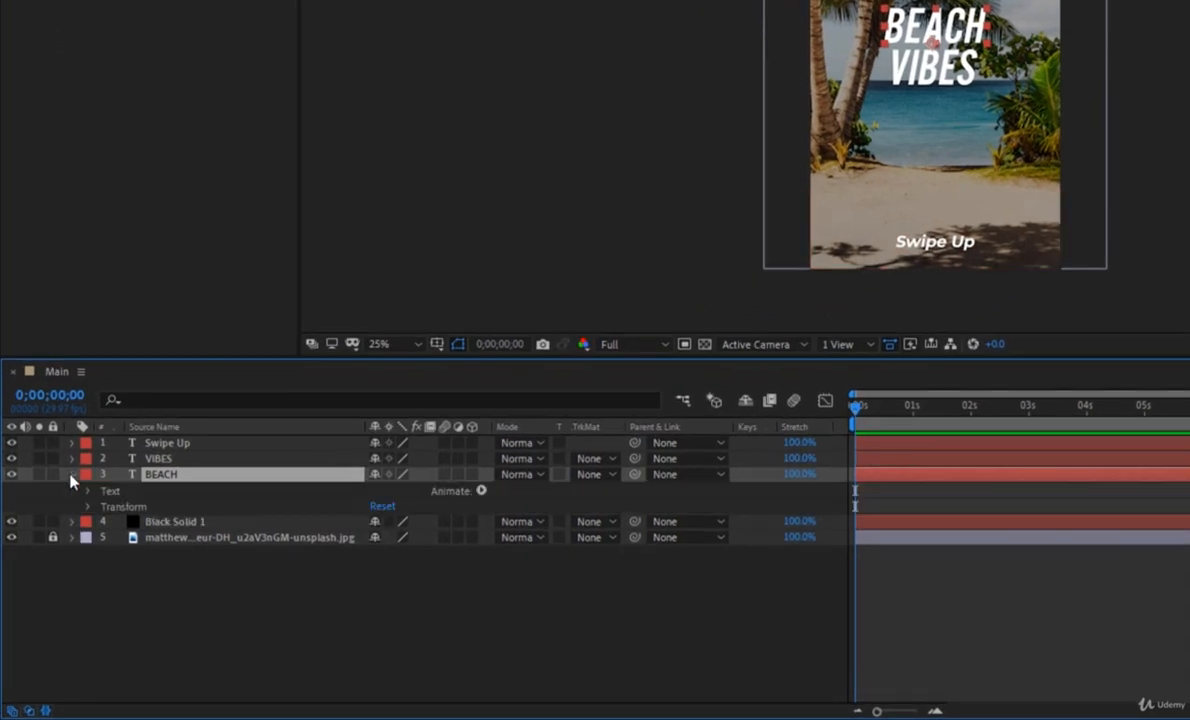
left_click(481, 491)
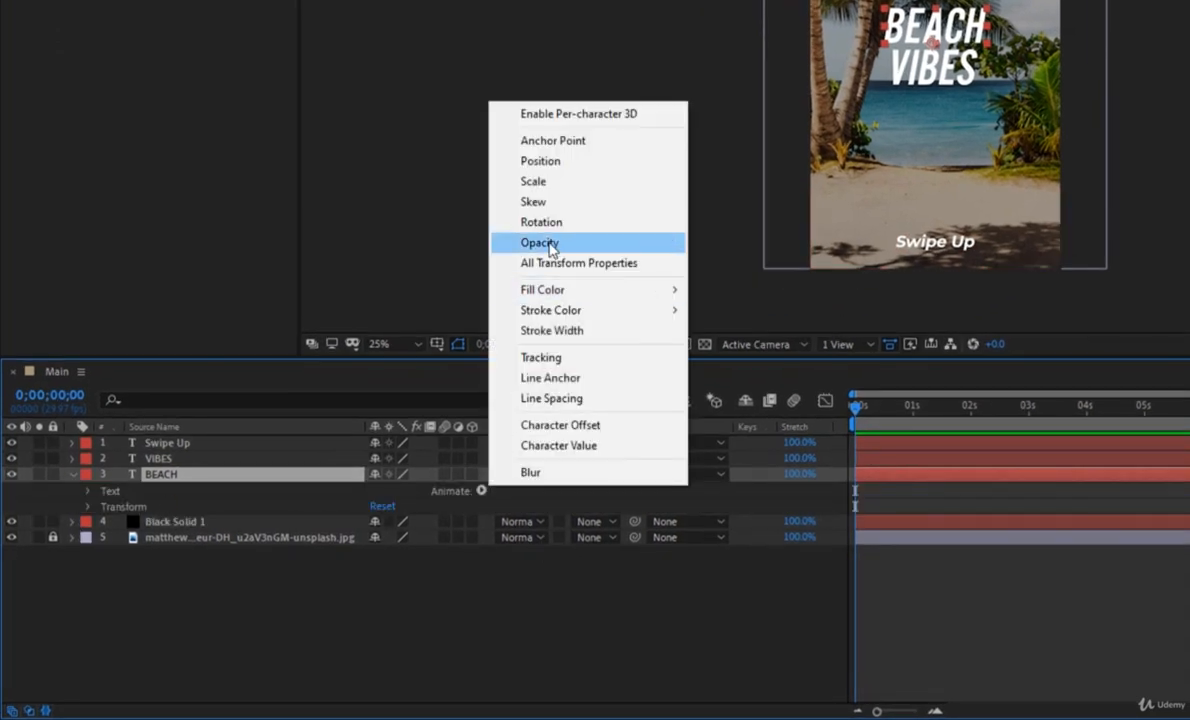
left_click(557, 163)
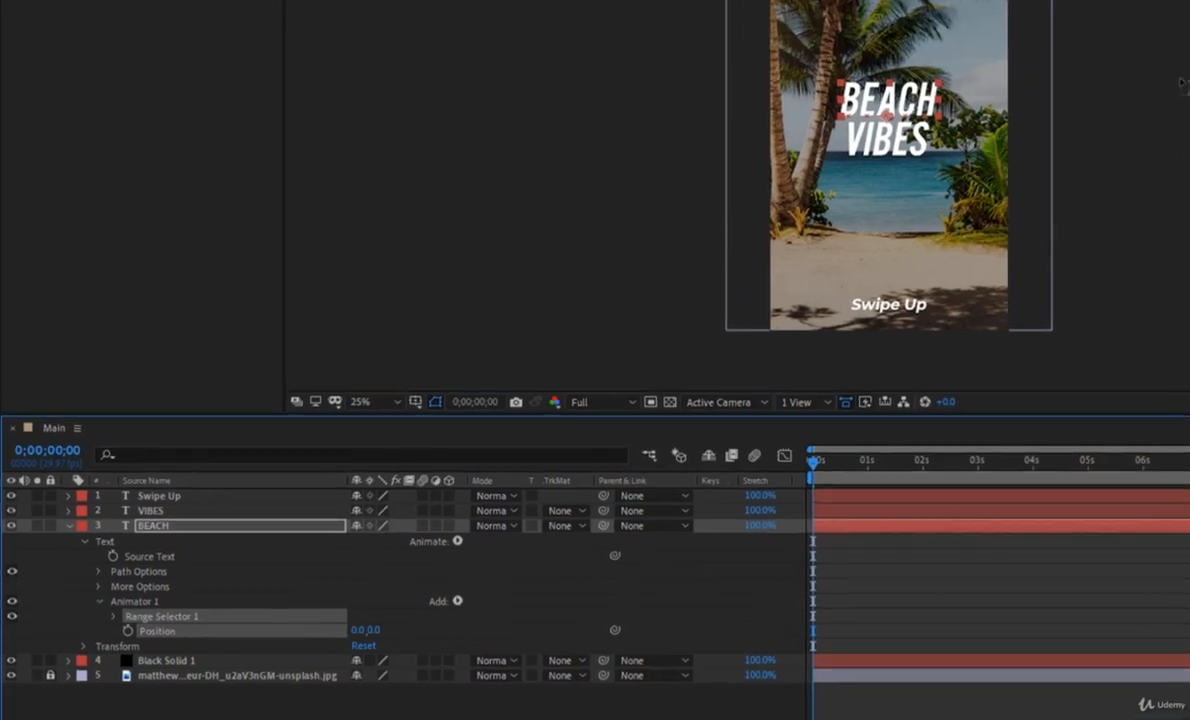
Set a keyframe for the BEACH animator's Position at one second.
scroll(964, 6, "up", 2)
scroll(858, 160, "up", 2)
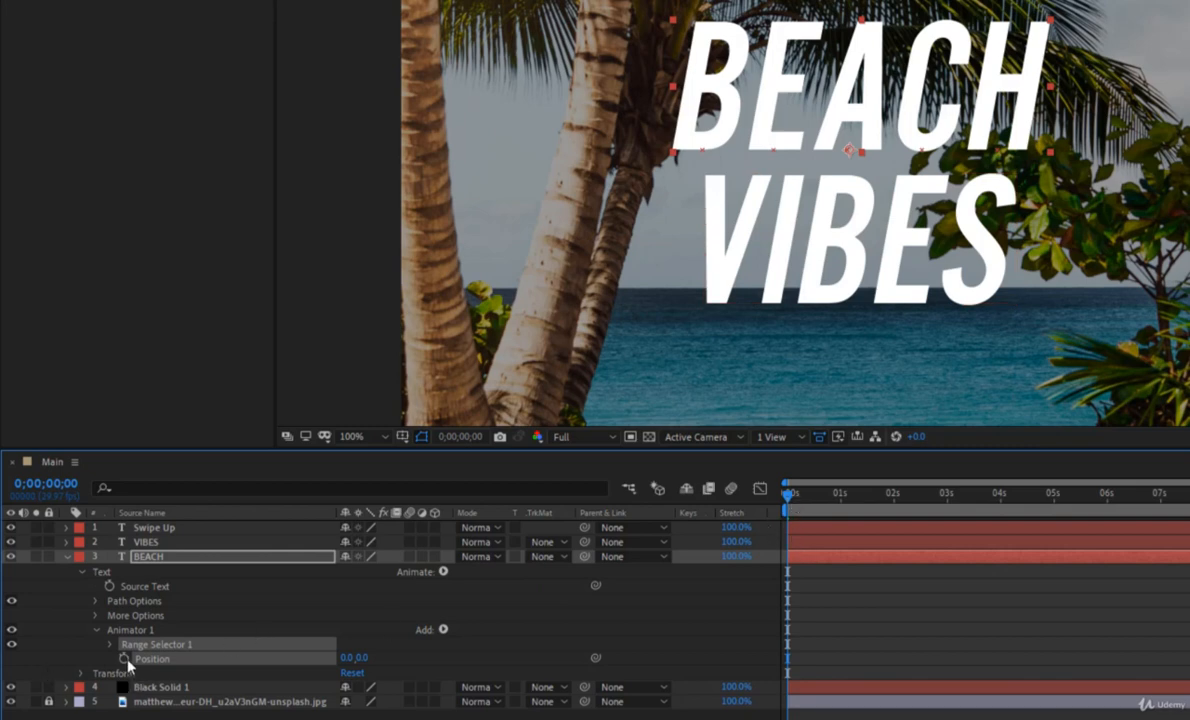
left_click_drag(788, 502, 841, 510)
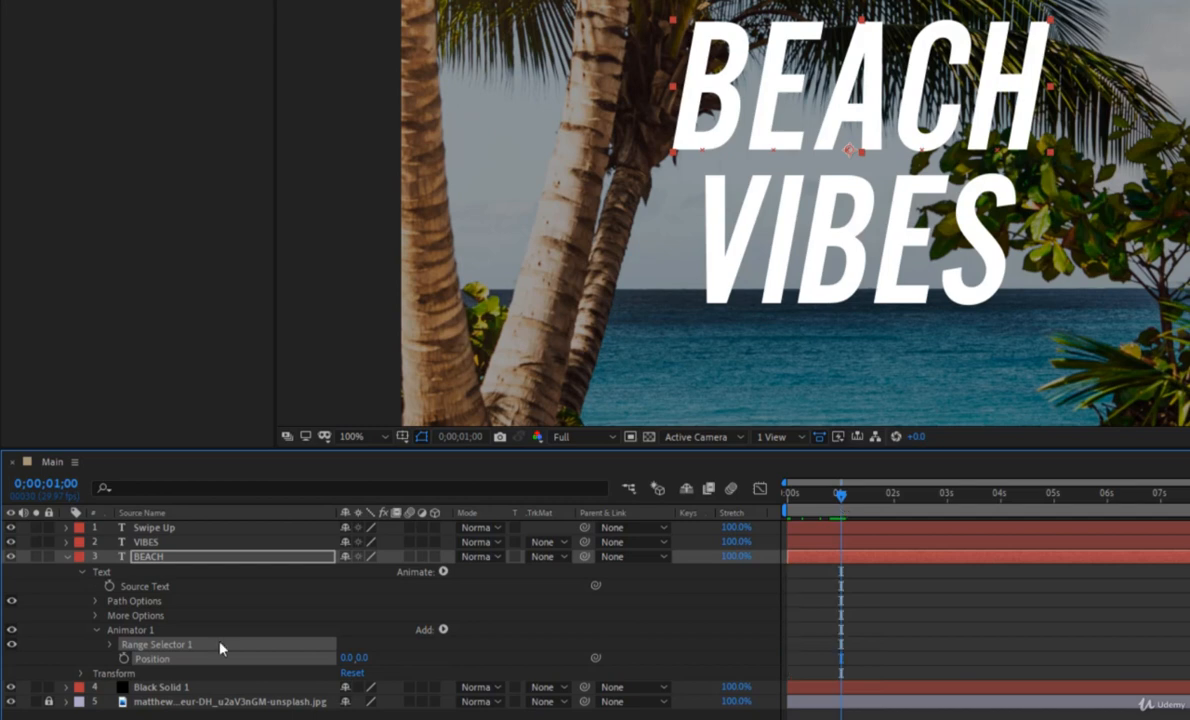
left_click(124, 659)
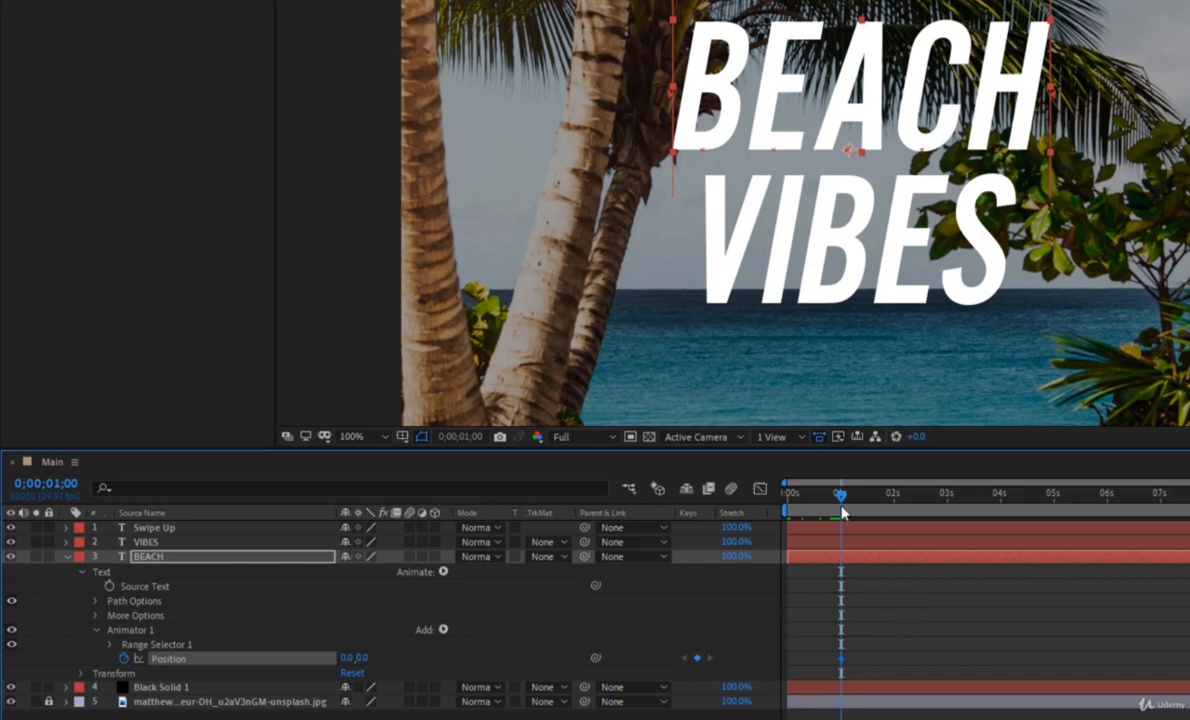
Keyframe the BEACH animator's Position at 0.0,246.0 at the start of the timeline and preview the movement.
left_click_drag(840, 496, 783, 508)
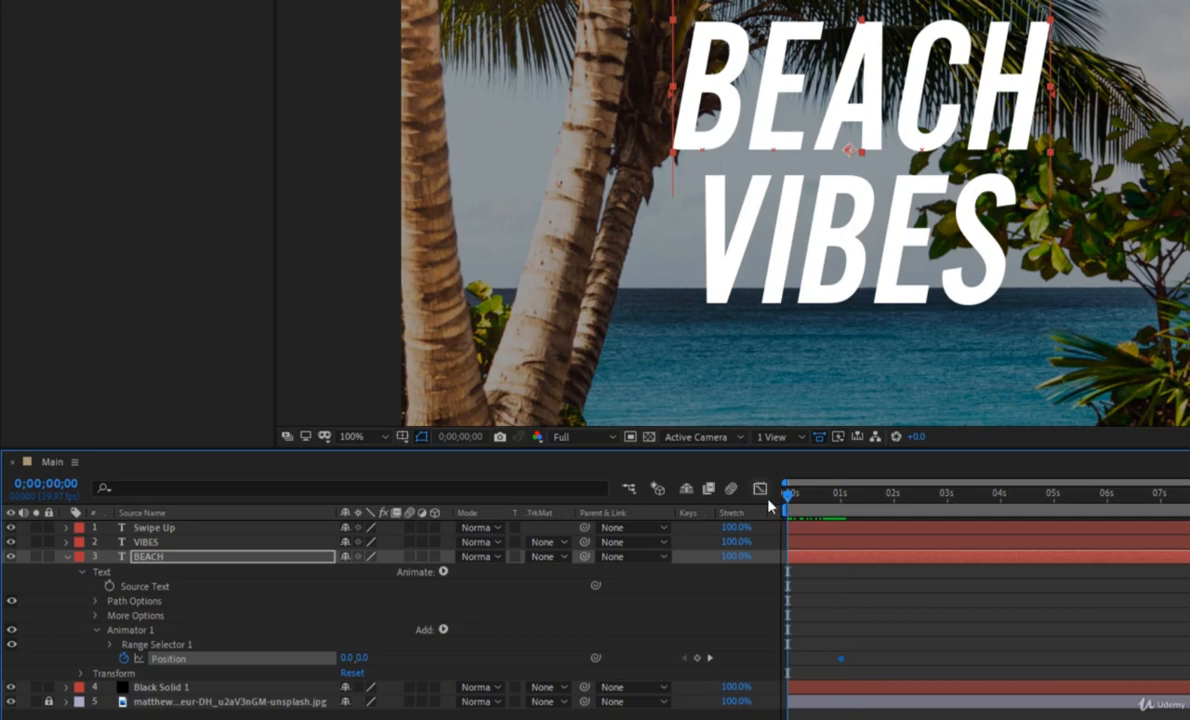
left_click_drag(354, 658, 561, 675)
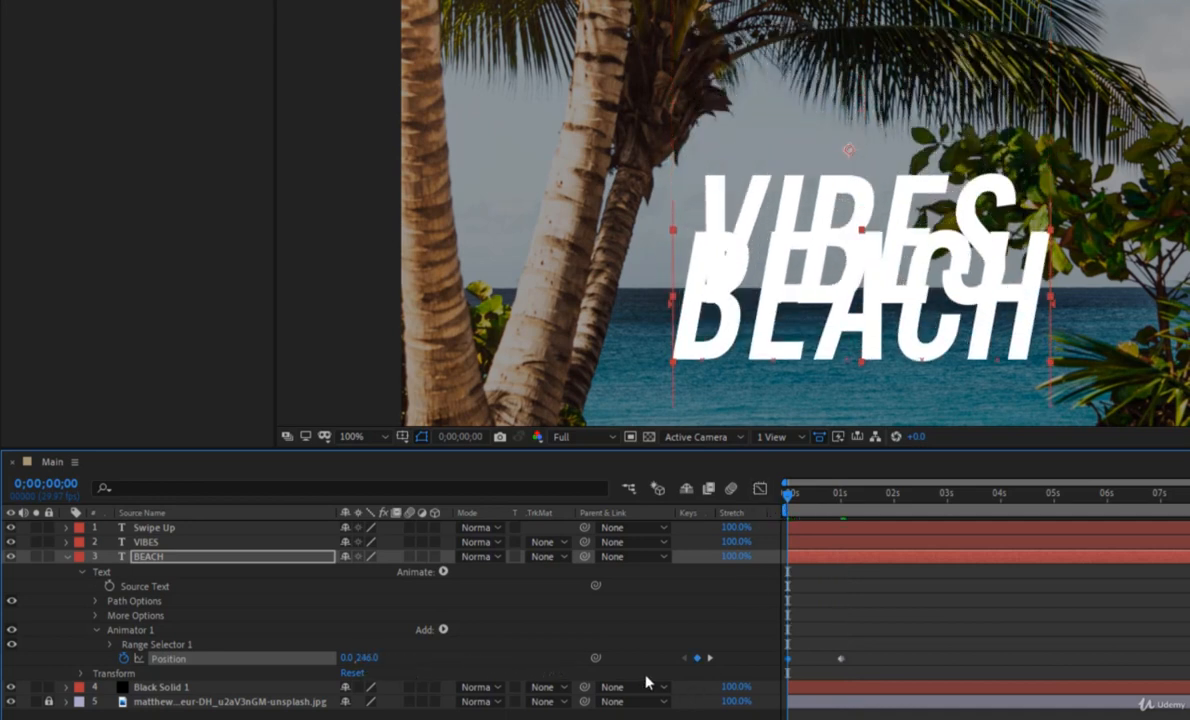
key("space")
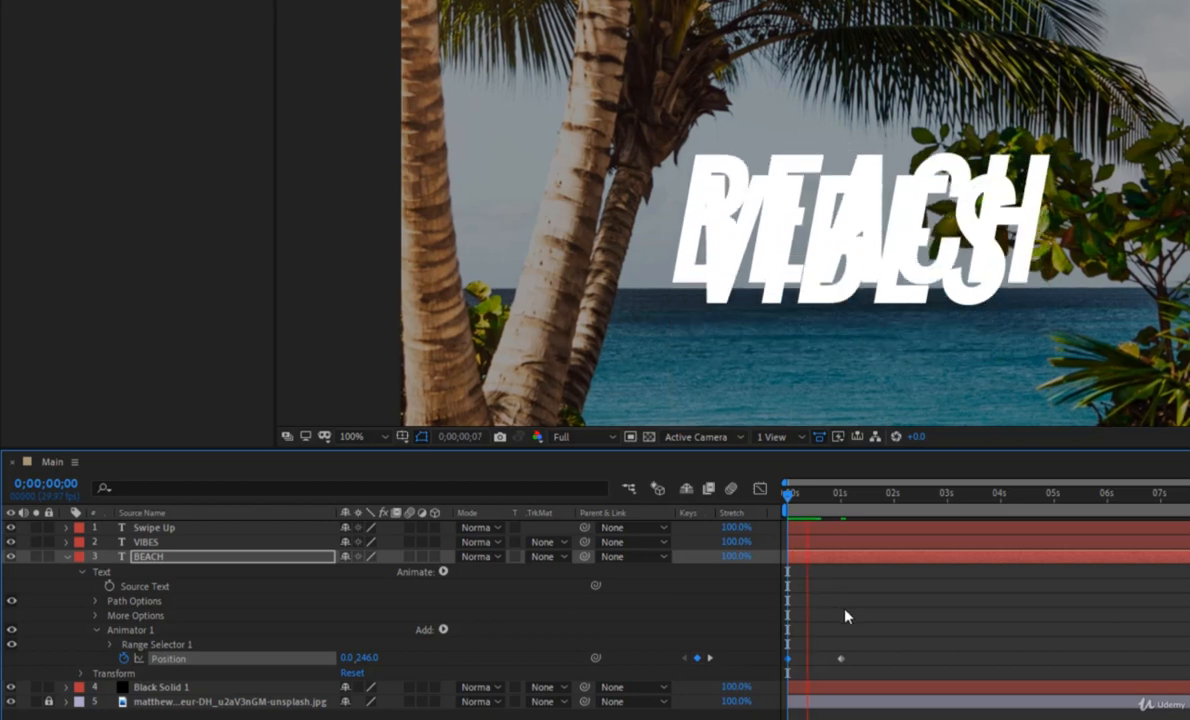
left_click_drag(844, 498, 841, 505)
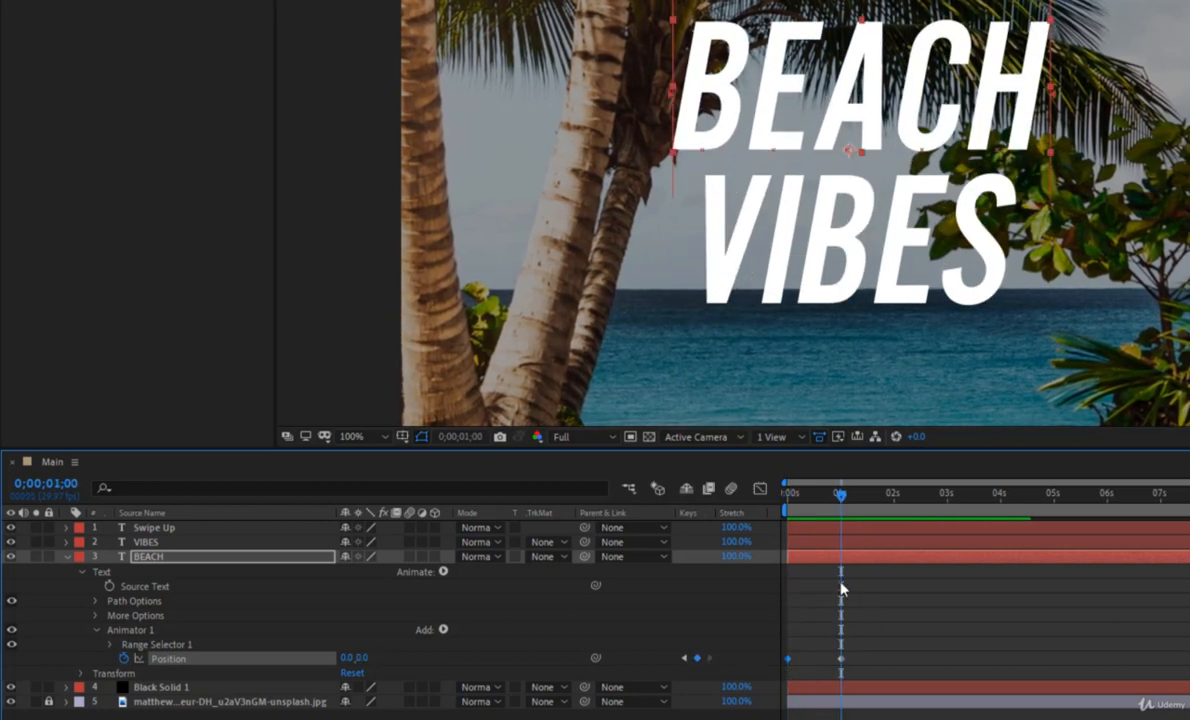
left_click(842, 596)
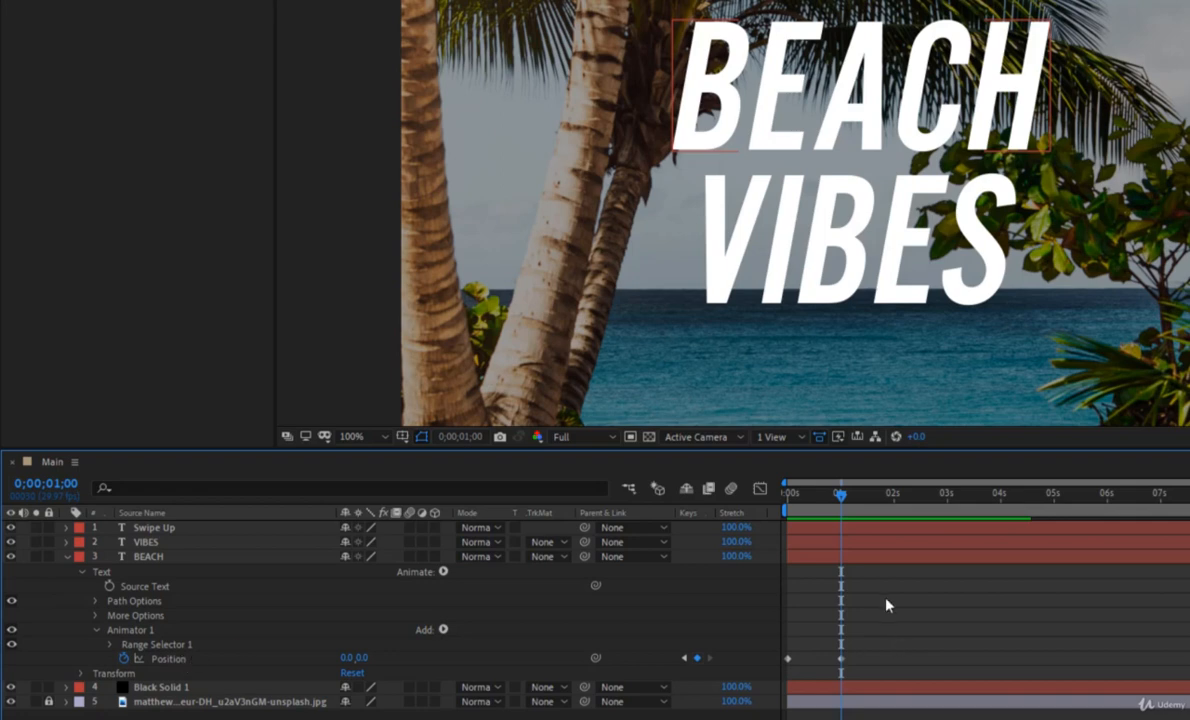
Add a new mask around the BEACH text layer at the one-second mark.
left_click(847, 556)
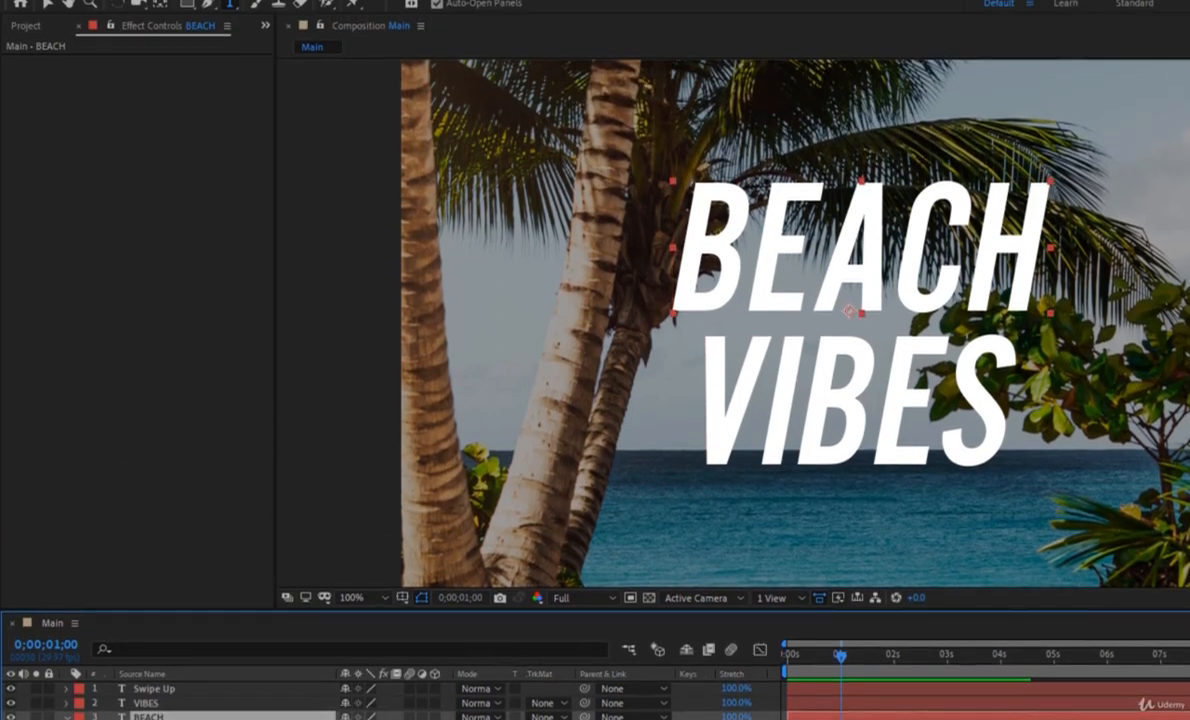
left_click(145, 28)
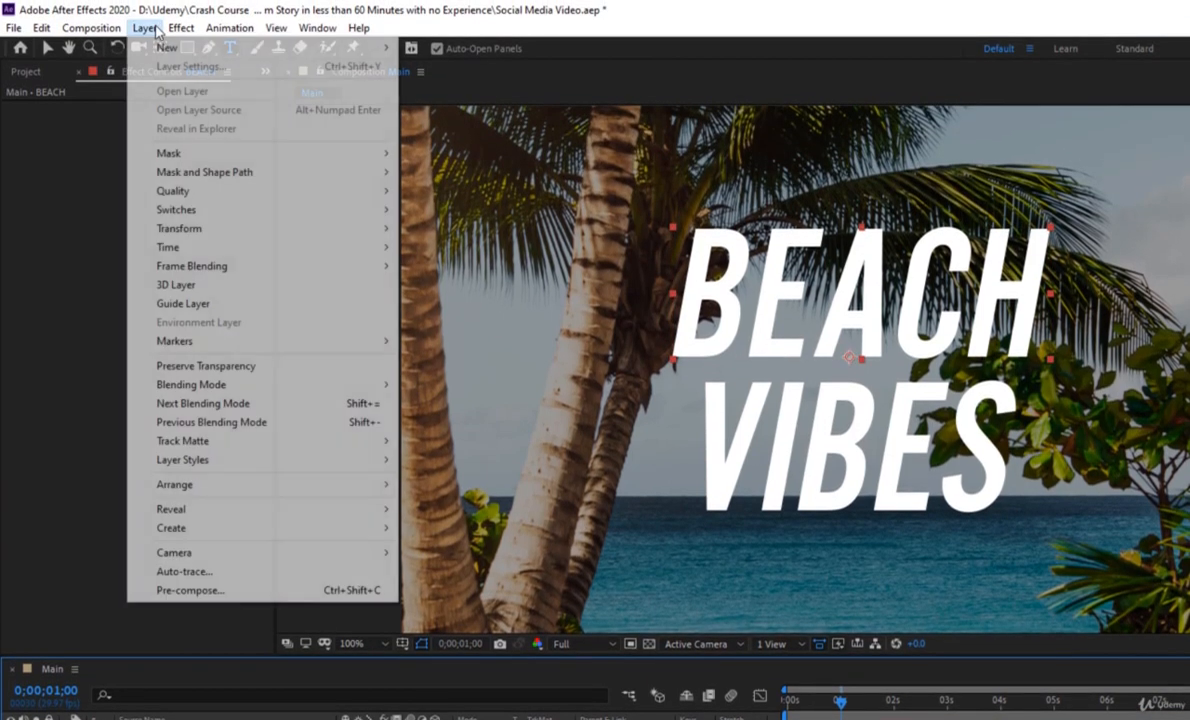
mouse_move(167, 50)
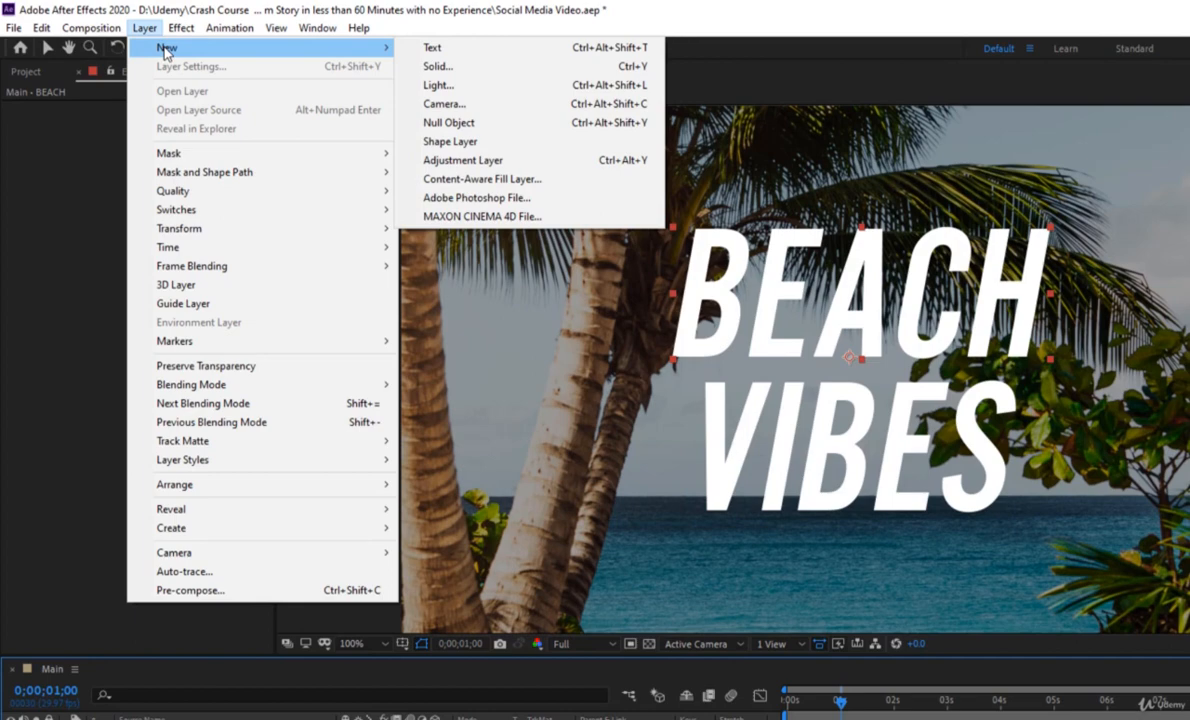
mouse_move(172, 156)
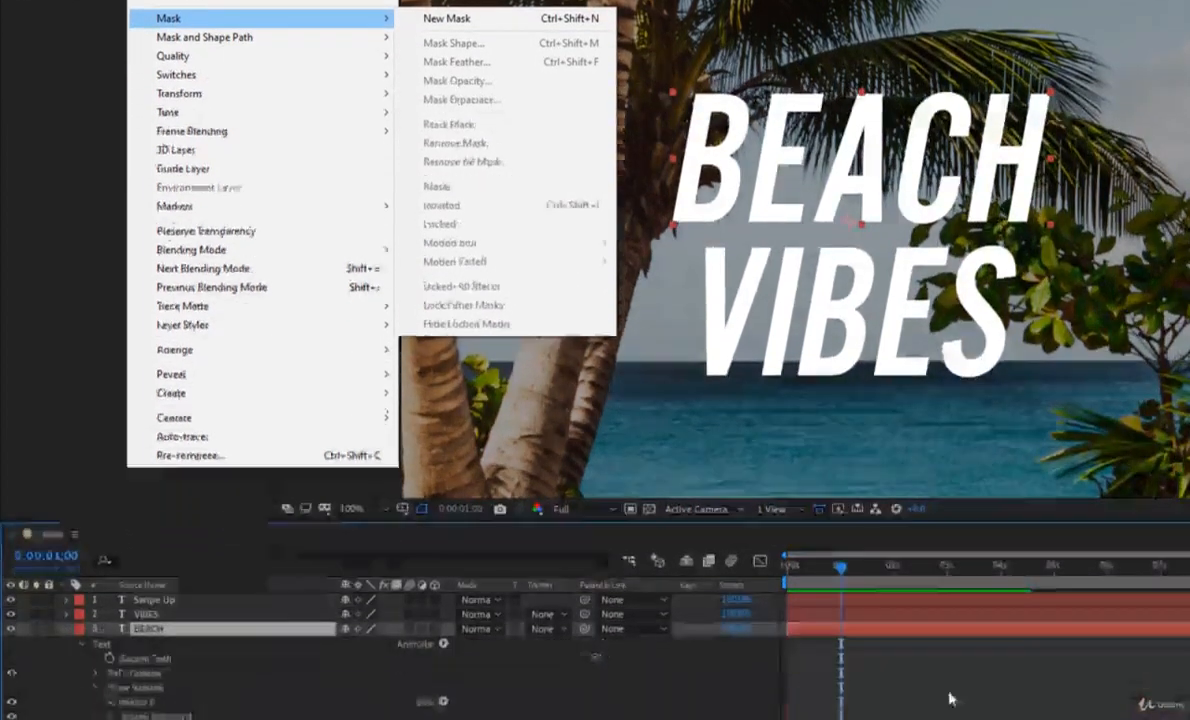
left_click(485, 154)
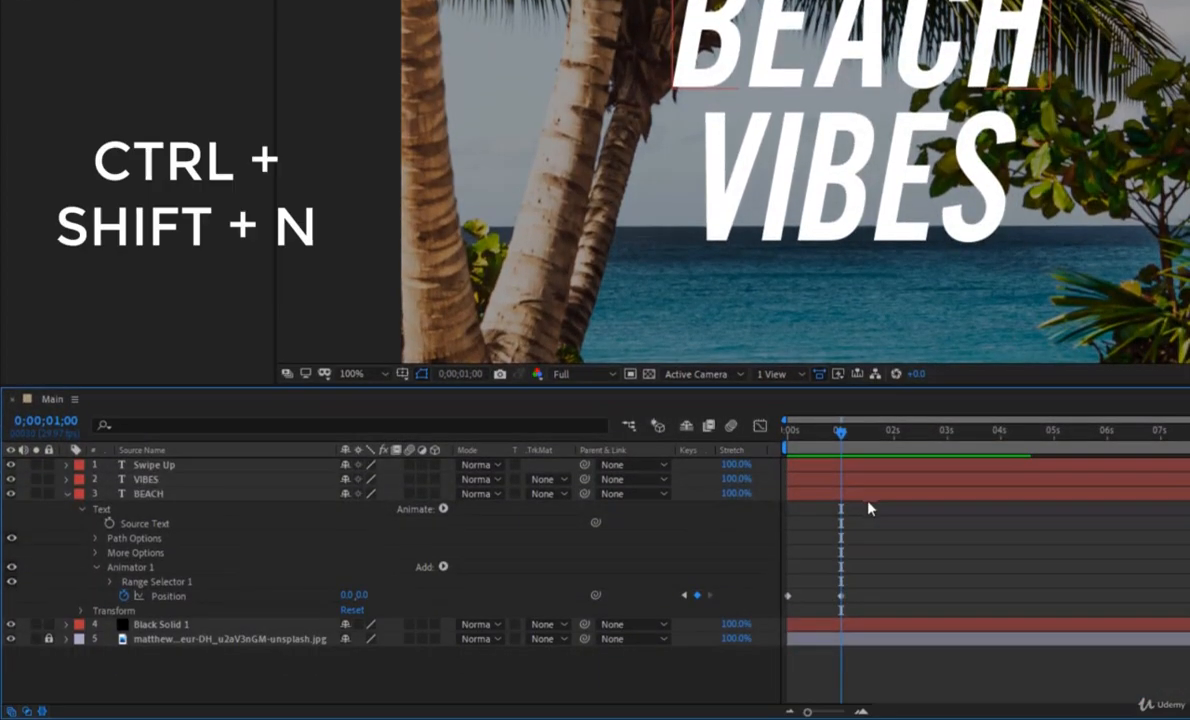
left_click(866, 496)
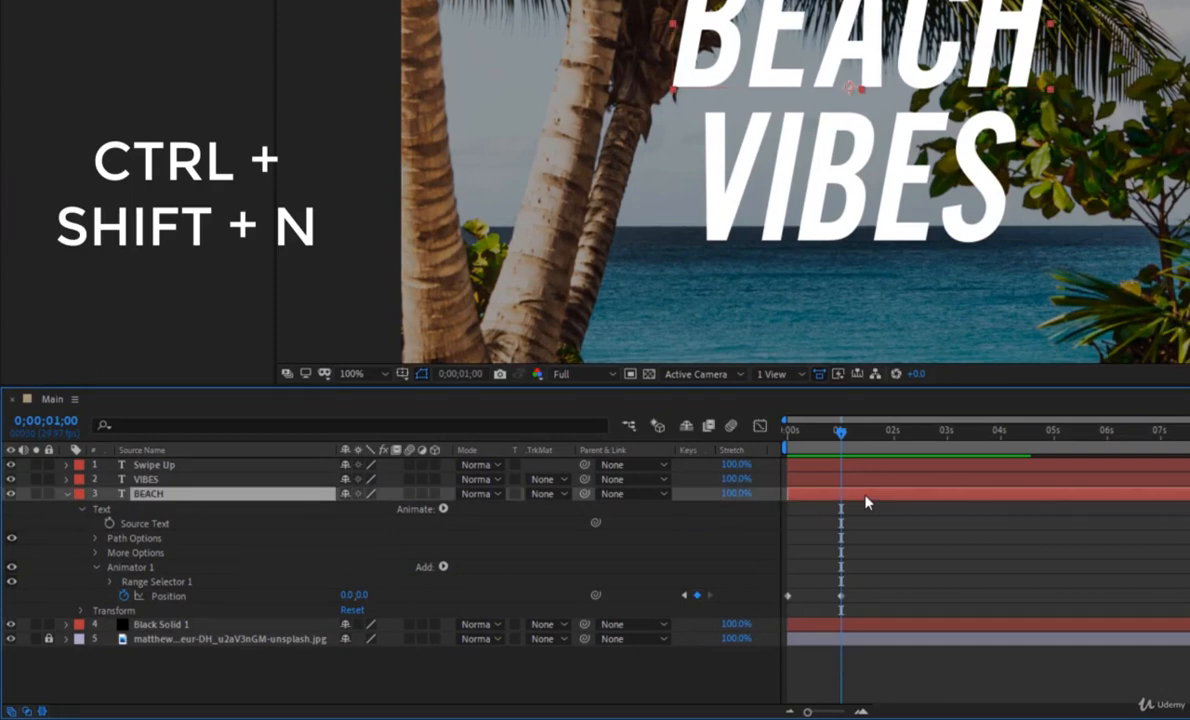
key("ctrl+shift+n")
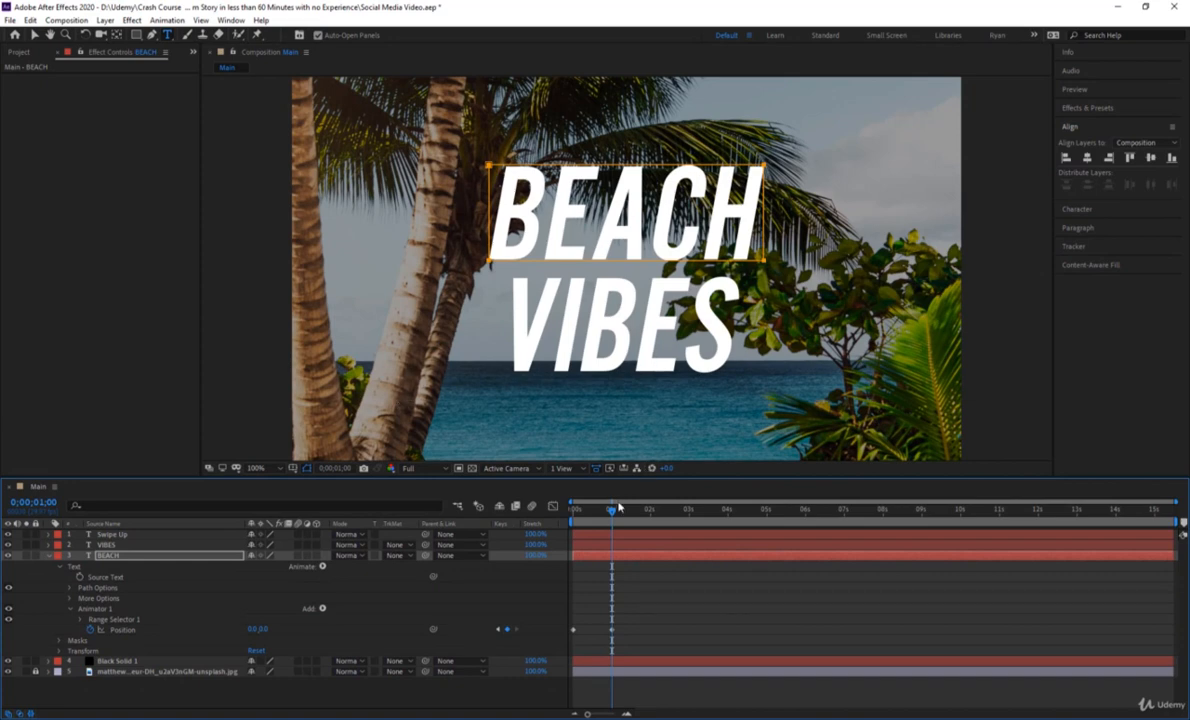
Preview the masked BEACH reveal from the start with the whole composition in view.
left_click_drag(618, 508, 570, 542)
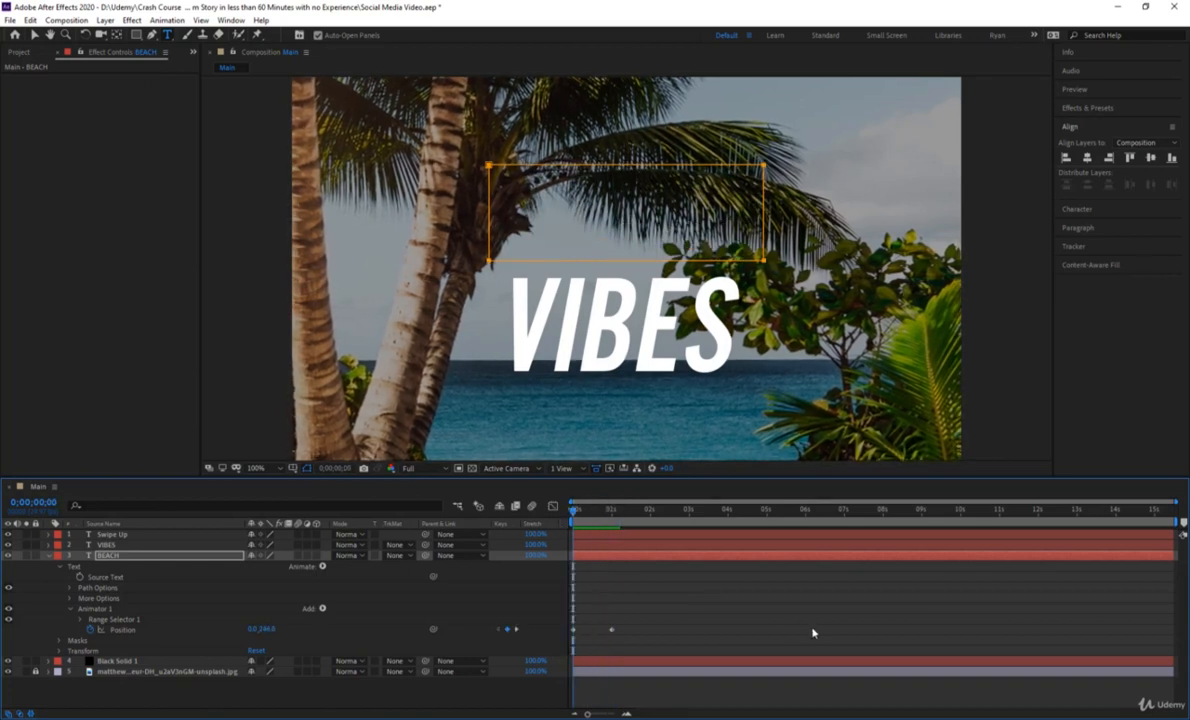
left_click(813, 632)
scroll(627, 300, "down", 4)
scroll(628, 268, "up", 1)
key("space")
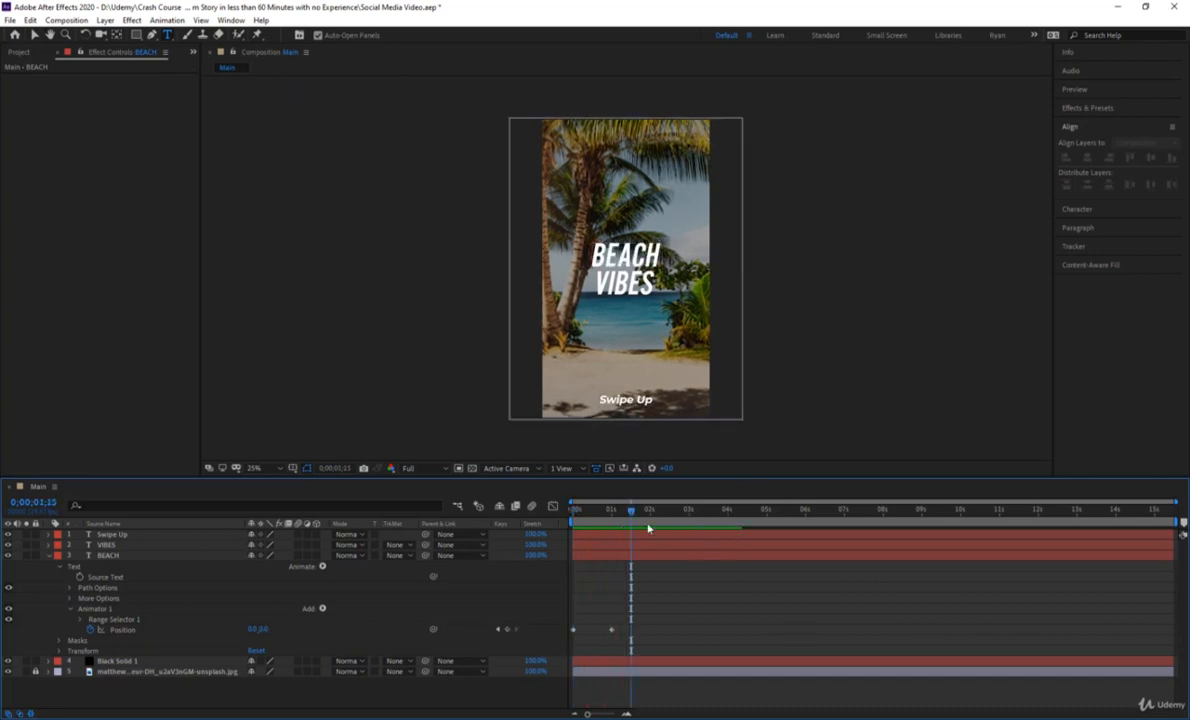
Add a Position text animator to the VIBES layer with the timeline at its start.
left_click_drag(630, 514, 578, 514)
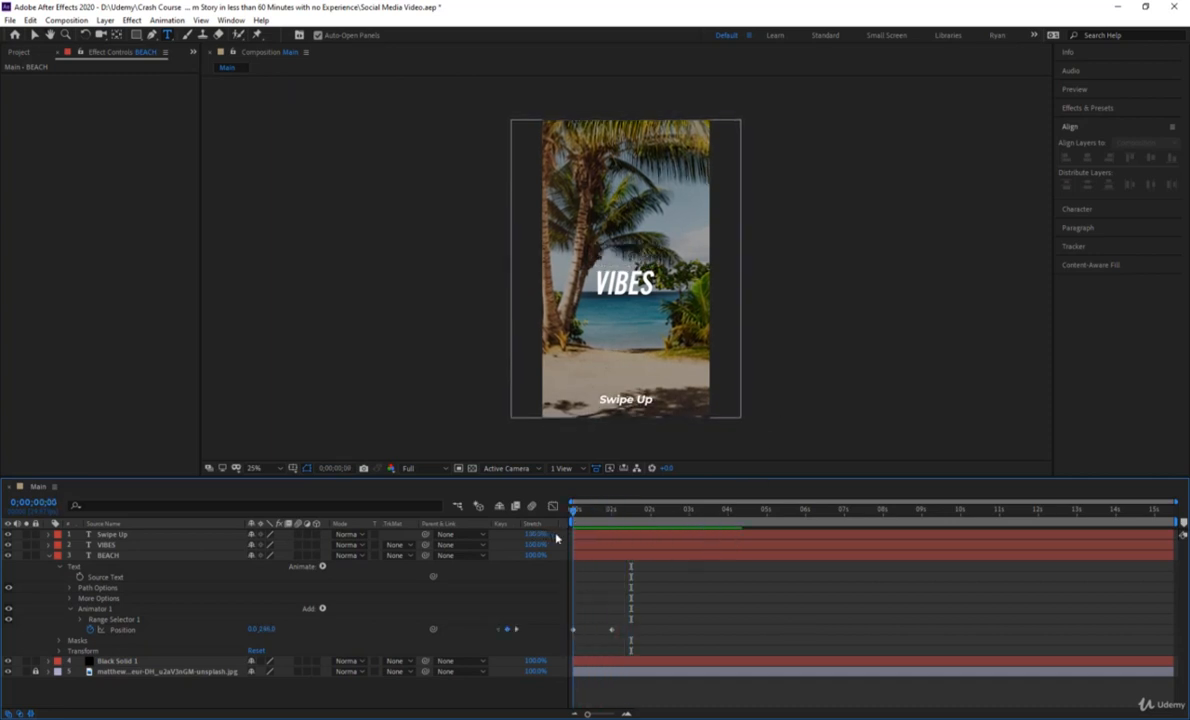
left_click(582, 544)
key("Home")
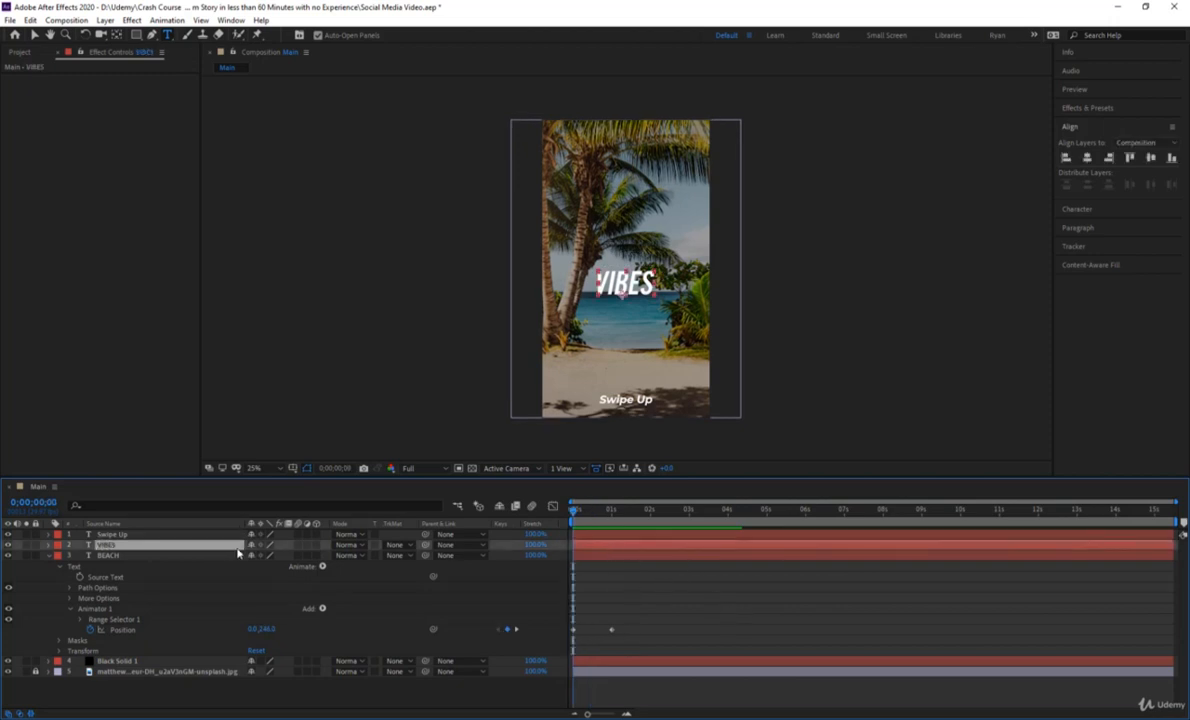
left_click(47, 547)
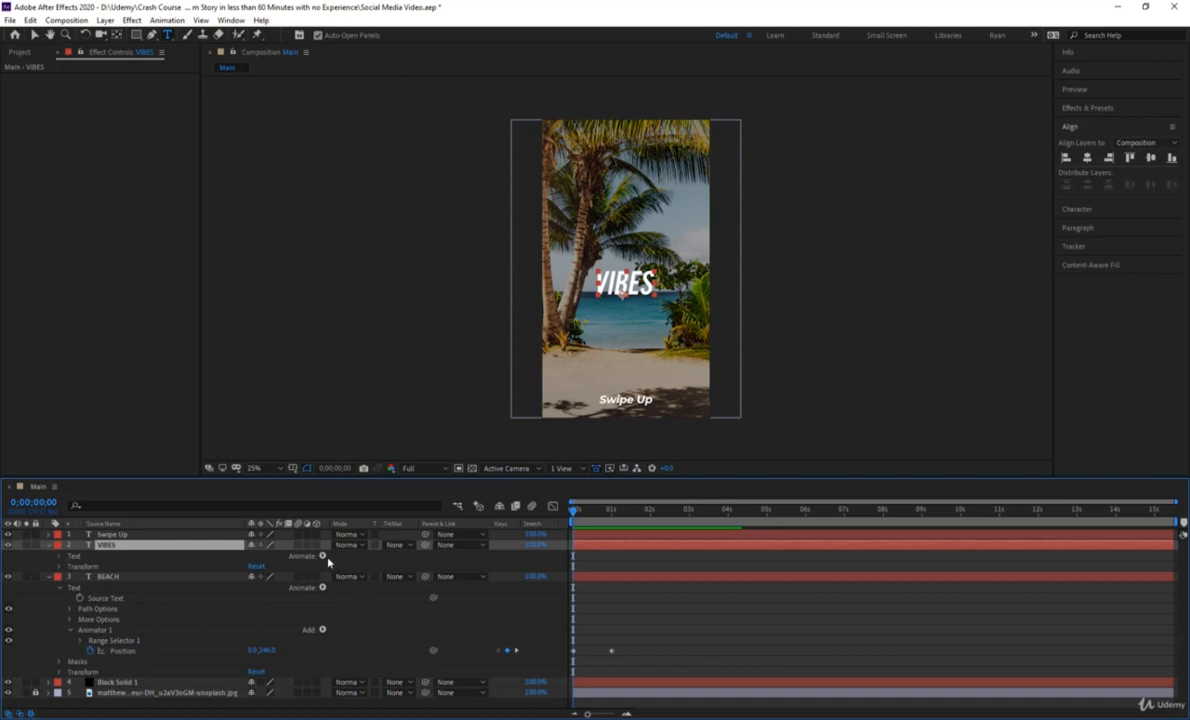
left_click(322, 556)
left_click(404, 338)
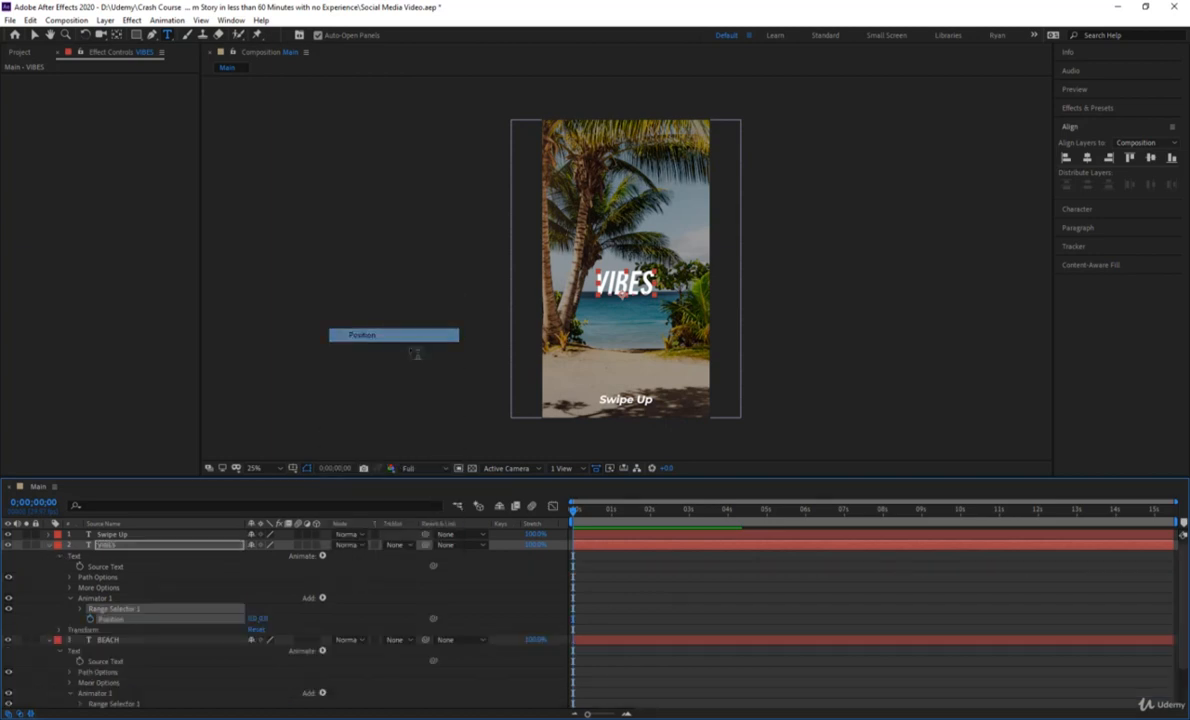
Set a keyframe for the VIBES animator's Position at one second.
left_click_drag(575, 511, 613, 528)
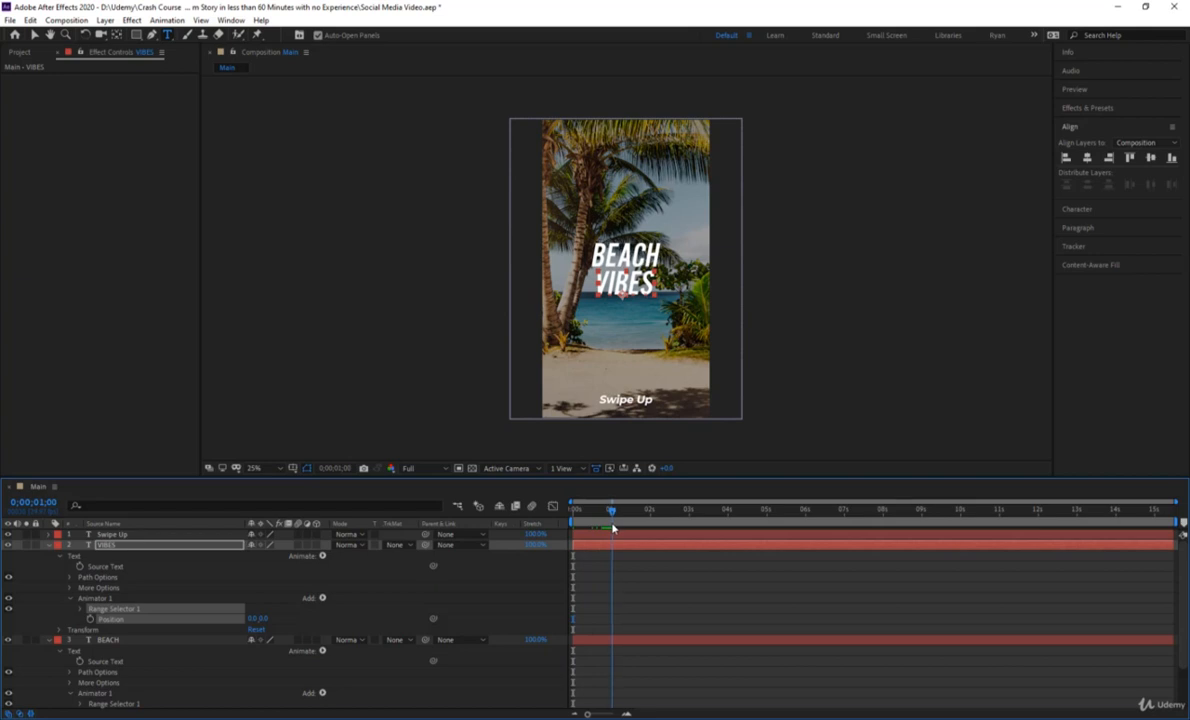
left_click(91, 619)
key("Home")
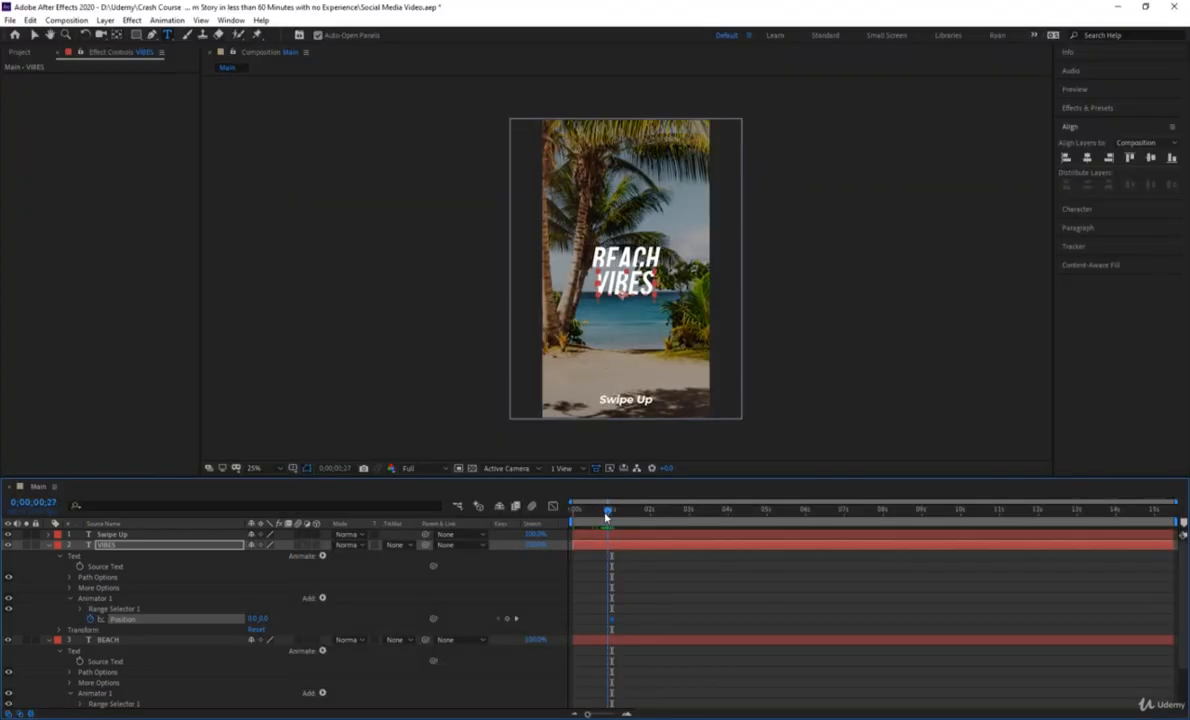
Add a new mask around the VIBES text layer at the one-second mark.
left_click_drag(573, 515, 610, 534)
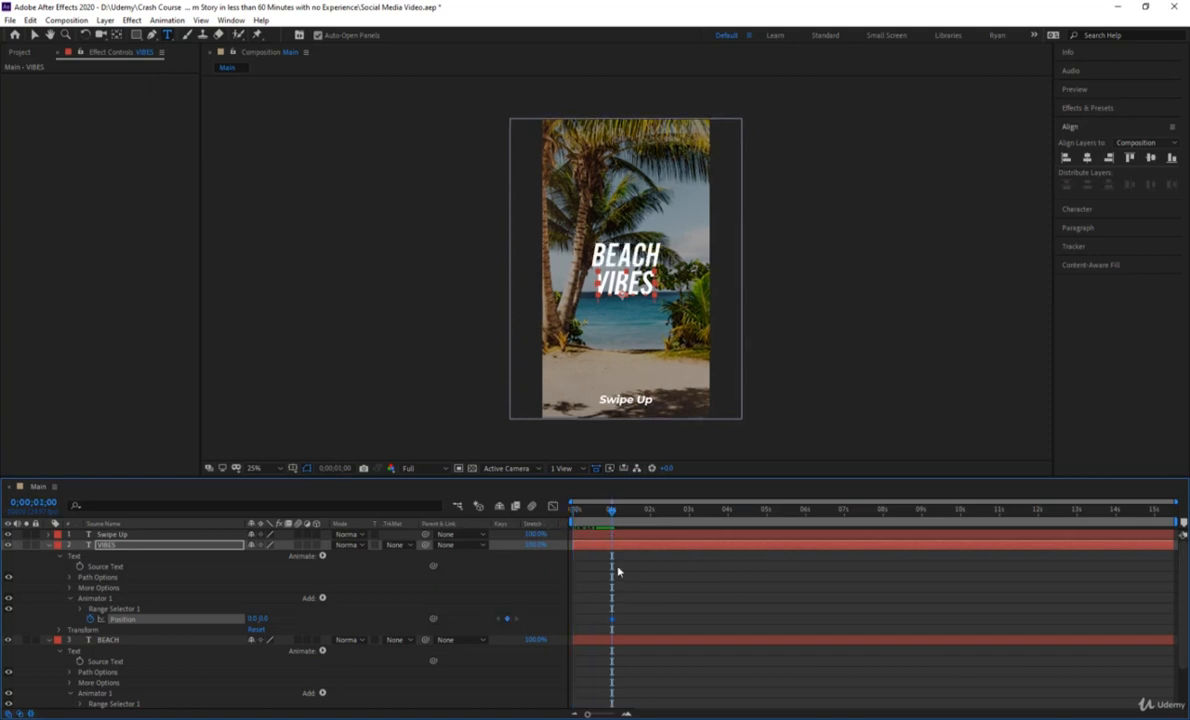
key("ctrl+shift+n")
key("slash")
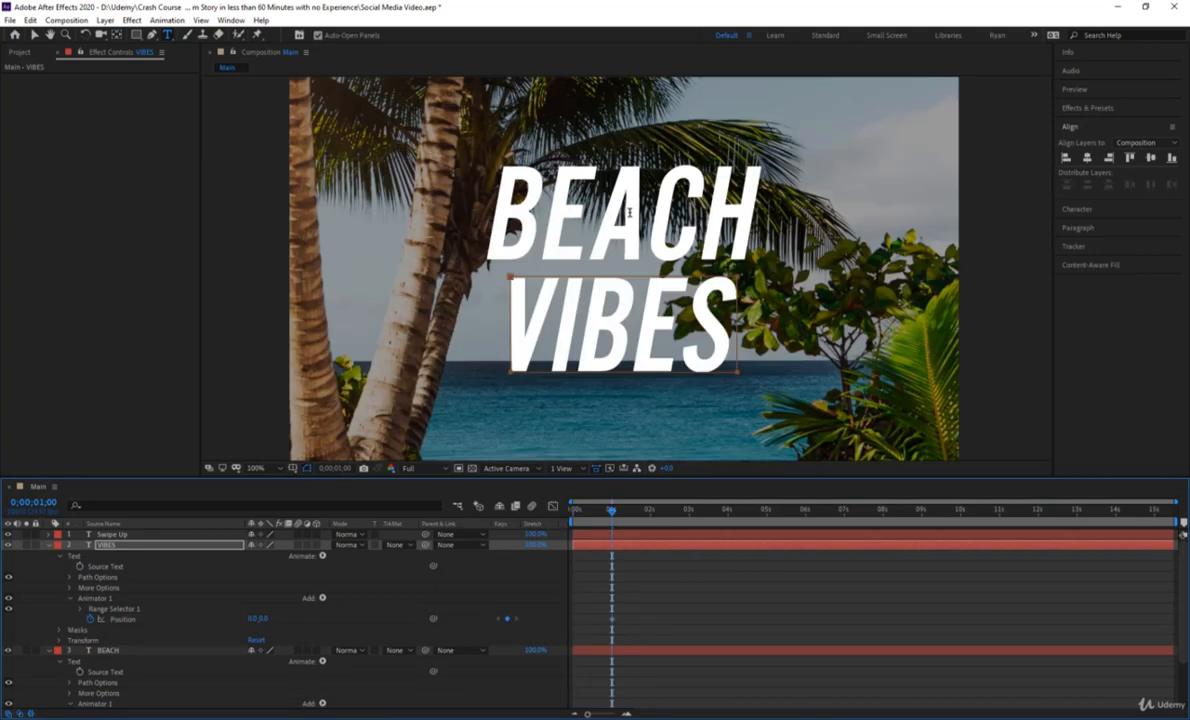
key("shift+slash")
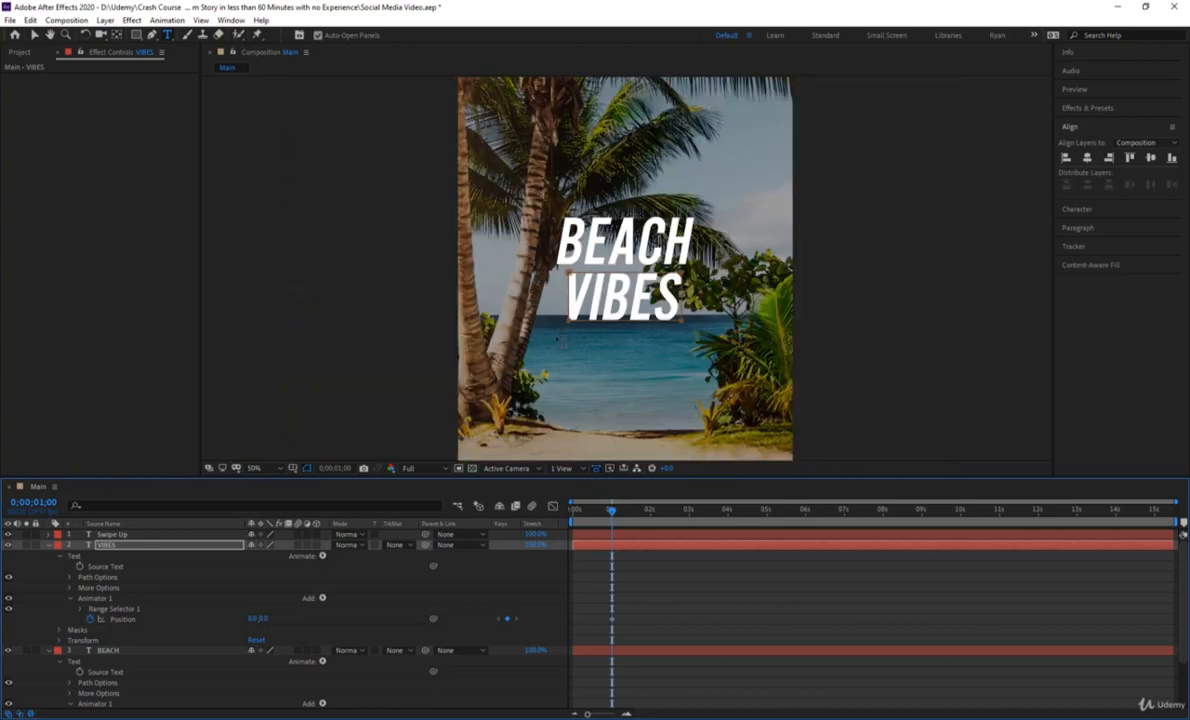
Keyframe the VIBES animator's Position at 0.0,-192.0 at the start of the timeline and preview the movement.
left_click_drag(615, 517, 547, 525)
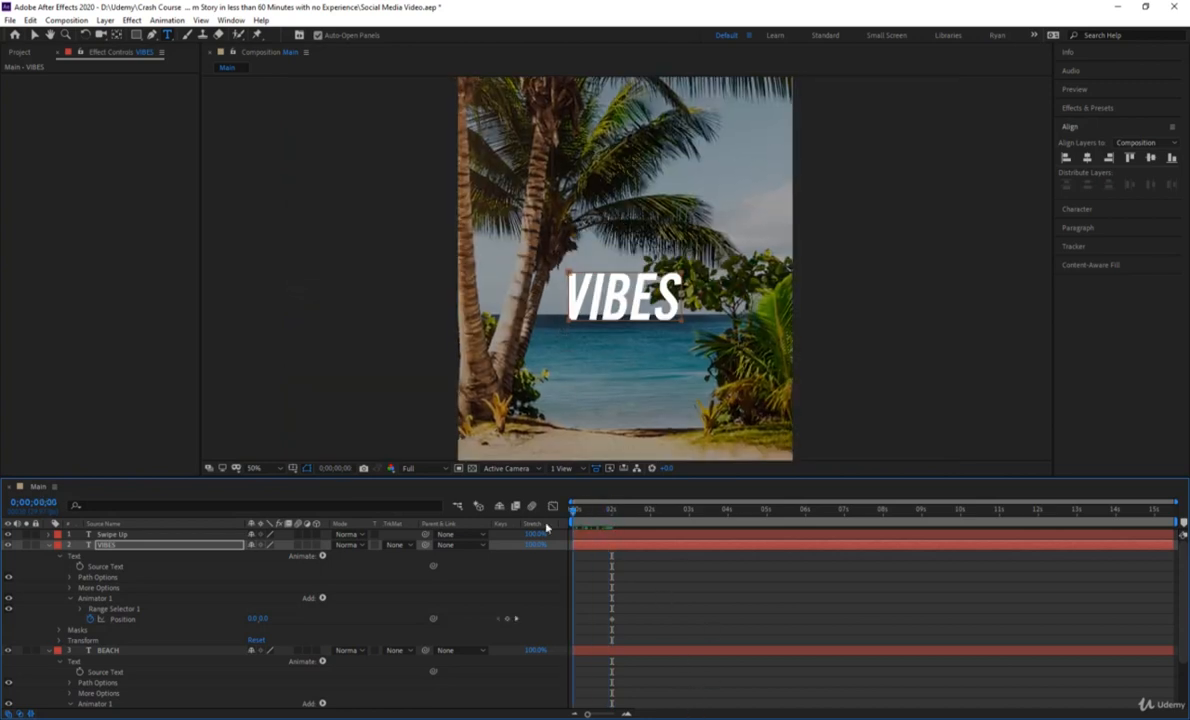
left_click_drag(264, 620, 365, 620)
left_click(668, 611)
key("space")
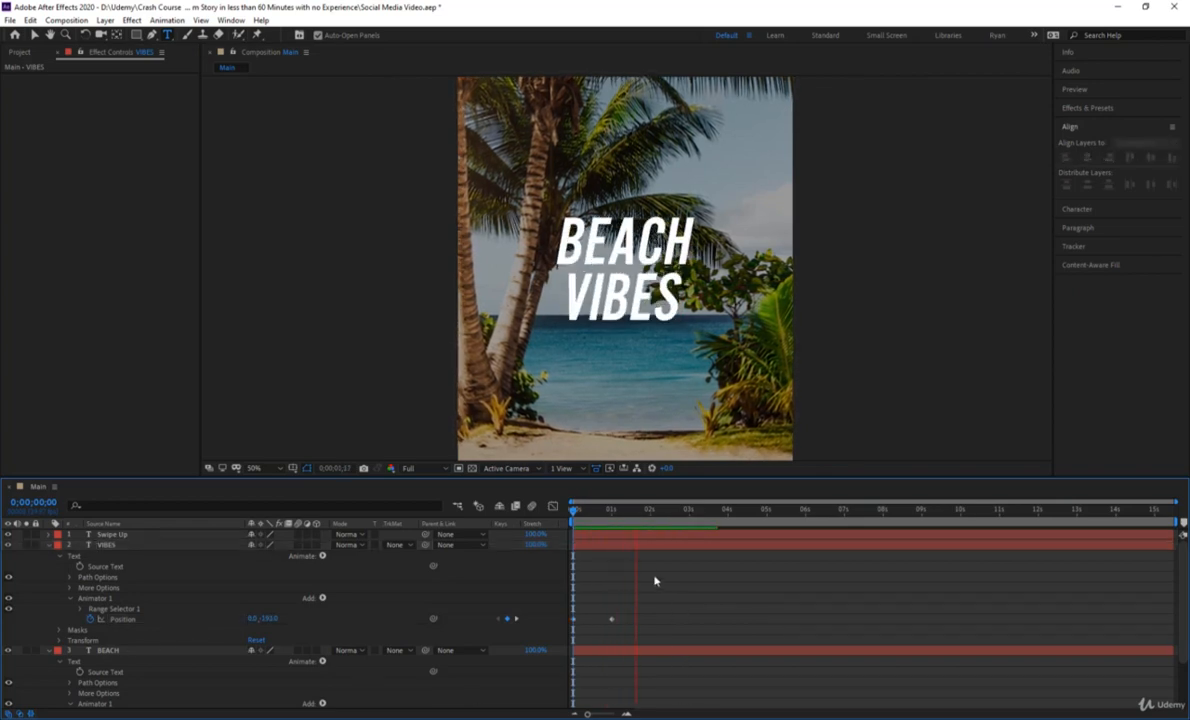
key("space")
Preview the reveal of both words with the whole composition in view.
key("comma")
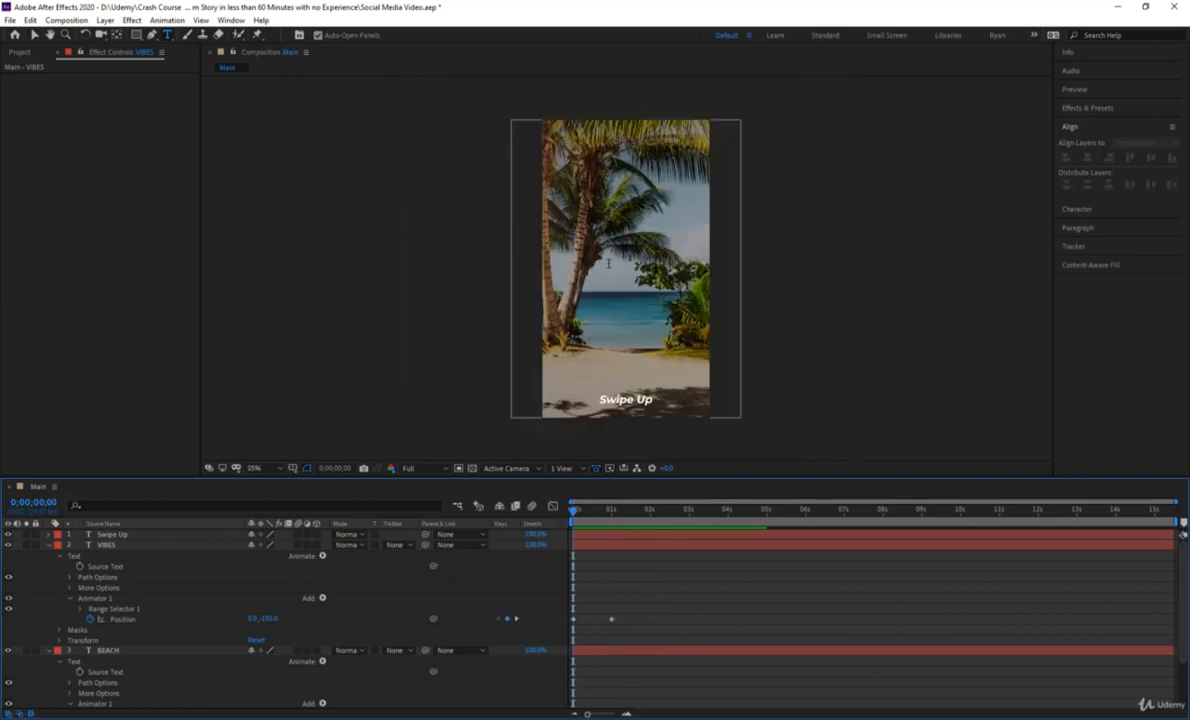
key("space")
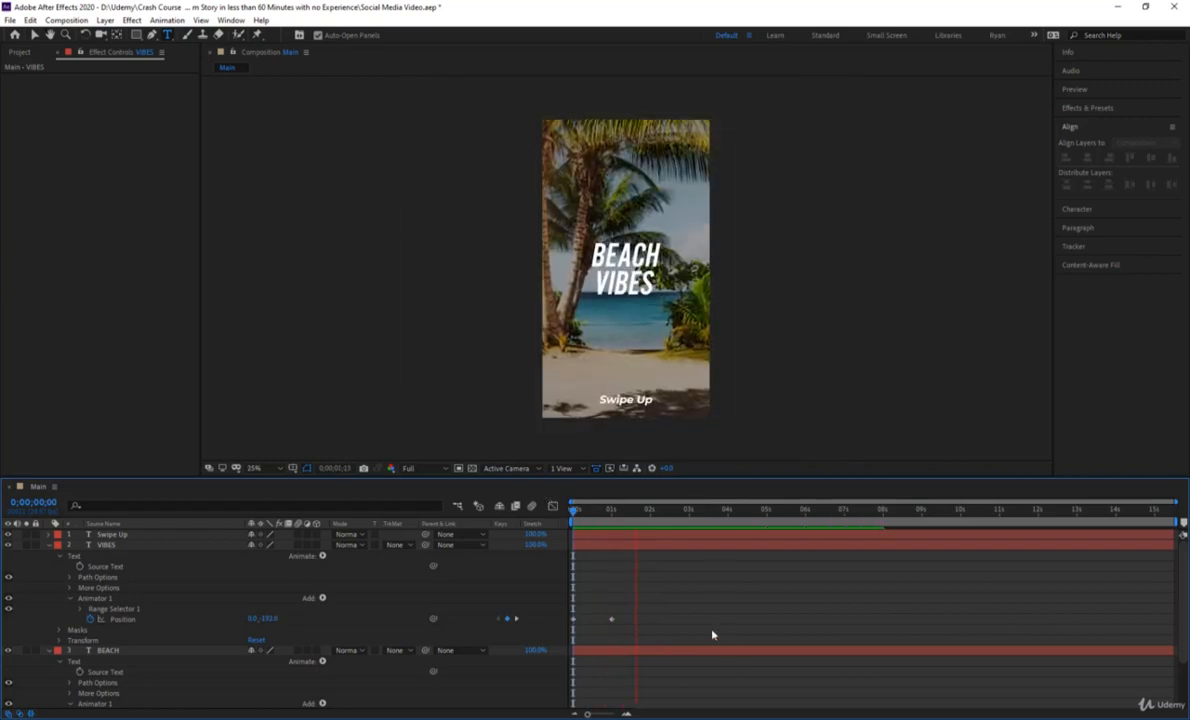
left_click(618, 515)
key("space")
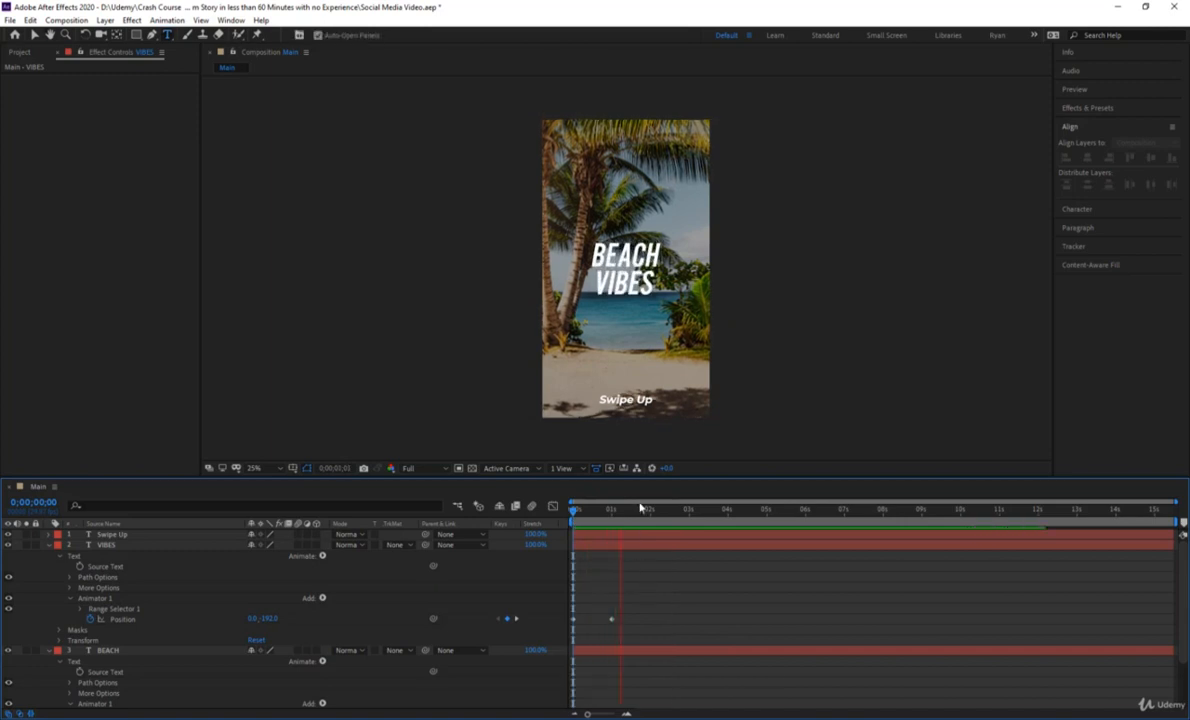
Apply Easy Ease to both Position keyframes of the VIBES animator.
left_click_drag(637, 507, 612, 517)
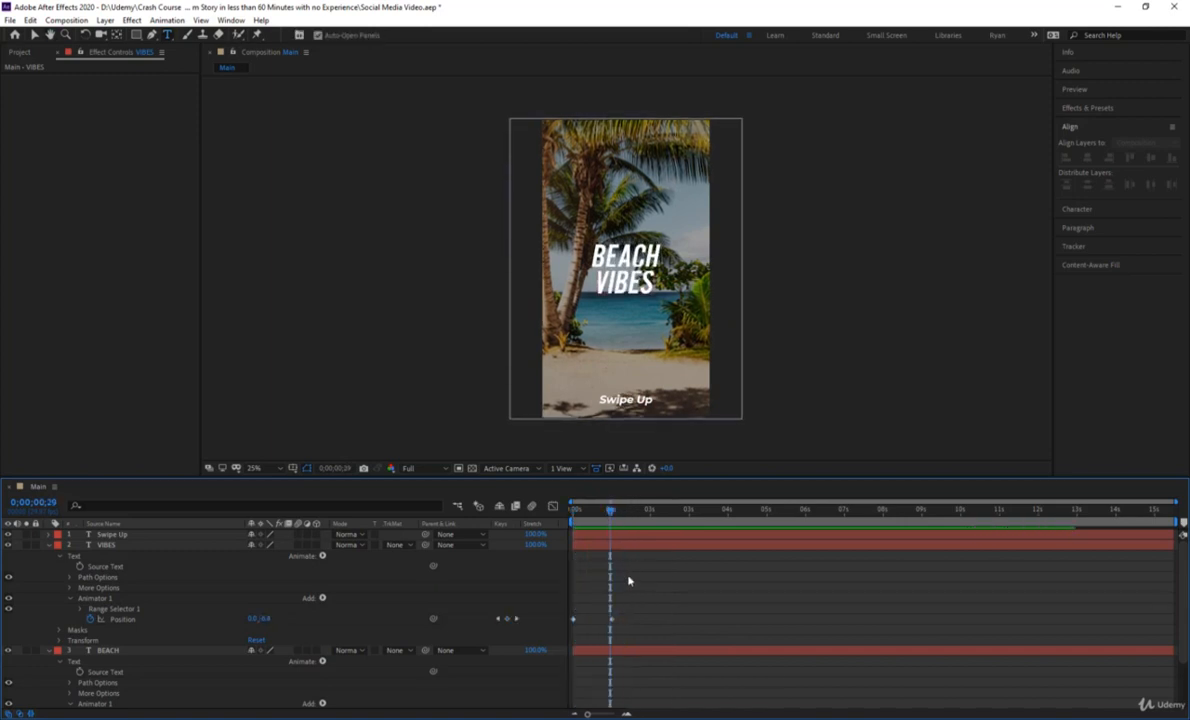
left_click_drag(642, 628, 550, 615)
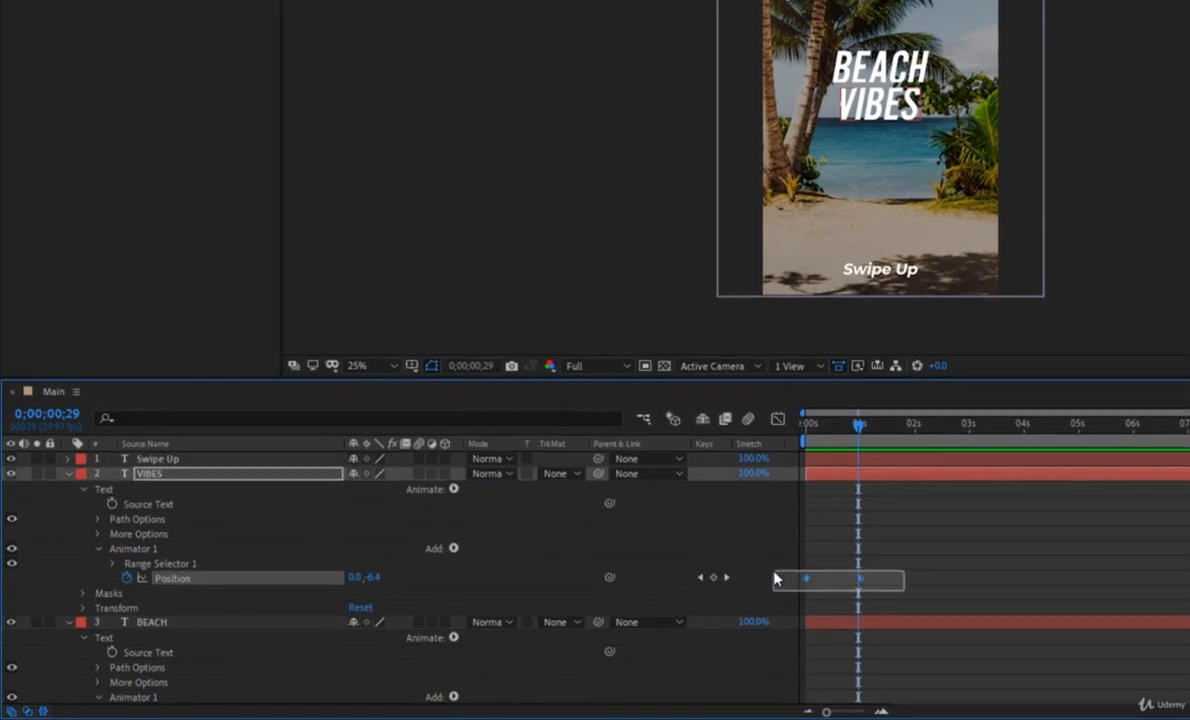
left_click_drag(775, 578, 773, 576)
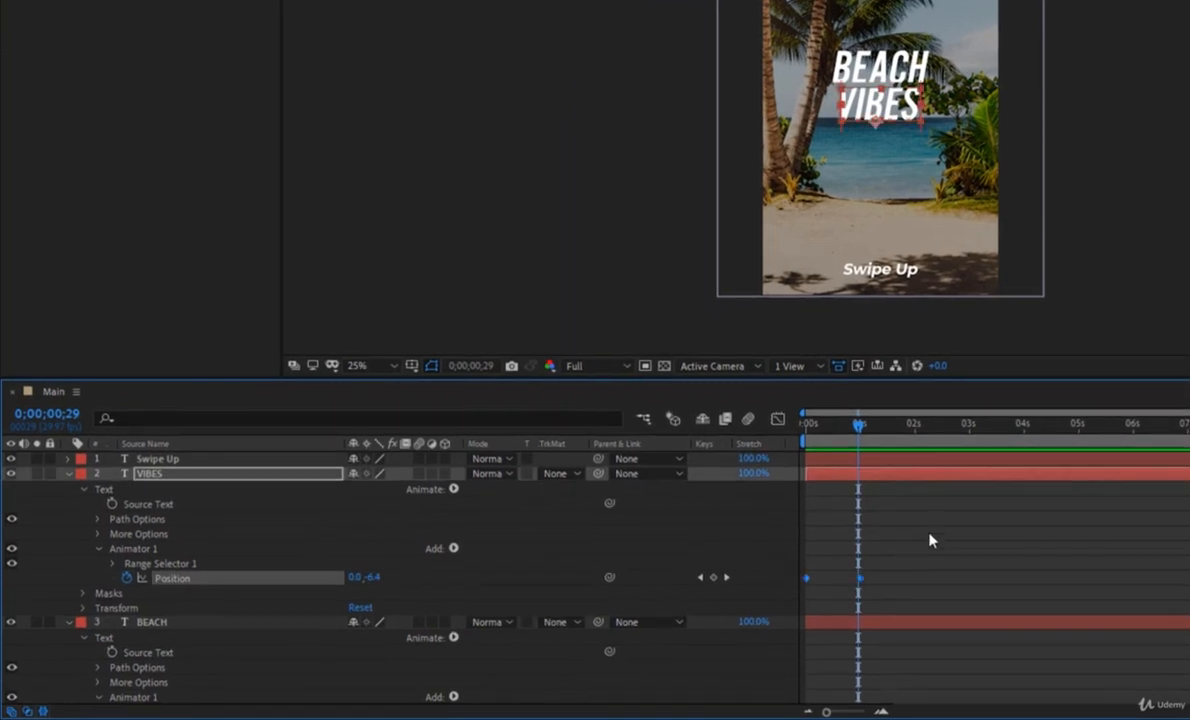
scroll(930, 540, "down", 2)
key("F9")
Apply Easy Ease to both Position keyframes of the BEACH animator.
scroll(880, 510, "up", 1)
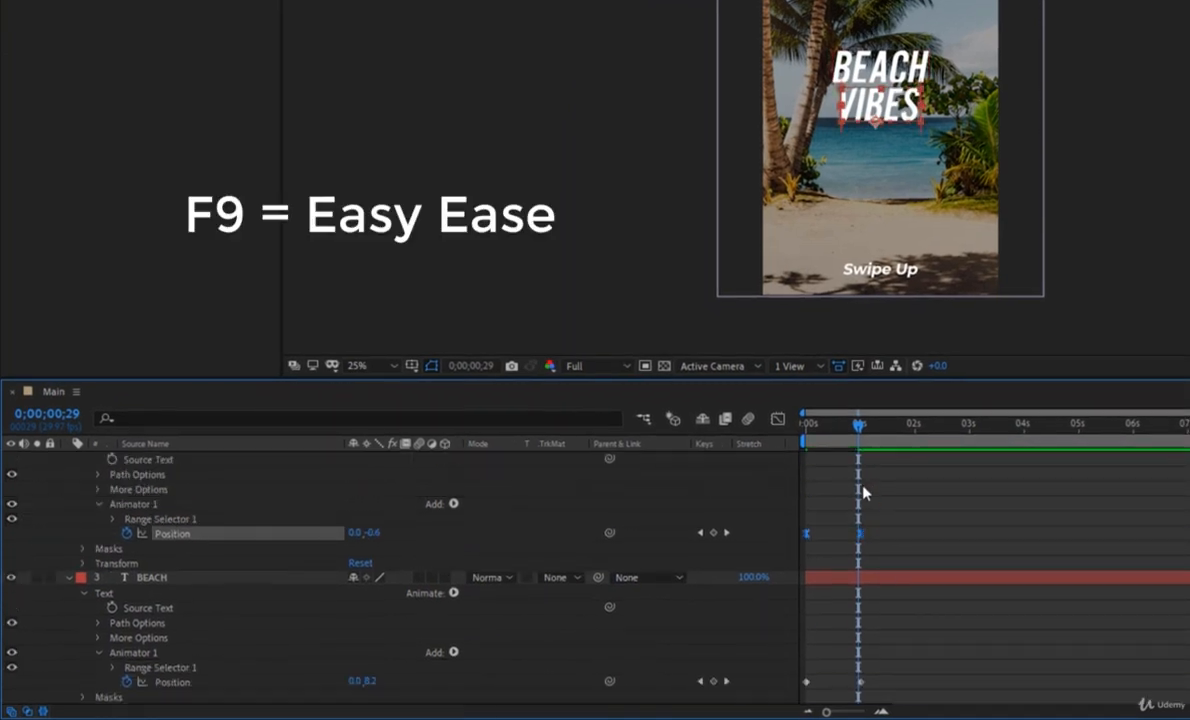
left_click_drag(857, 424, 861, 460)
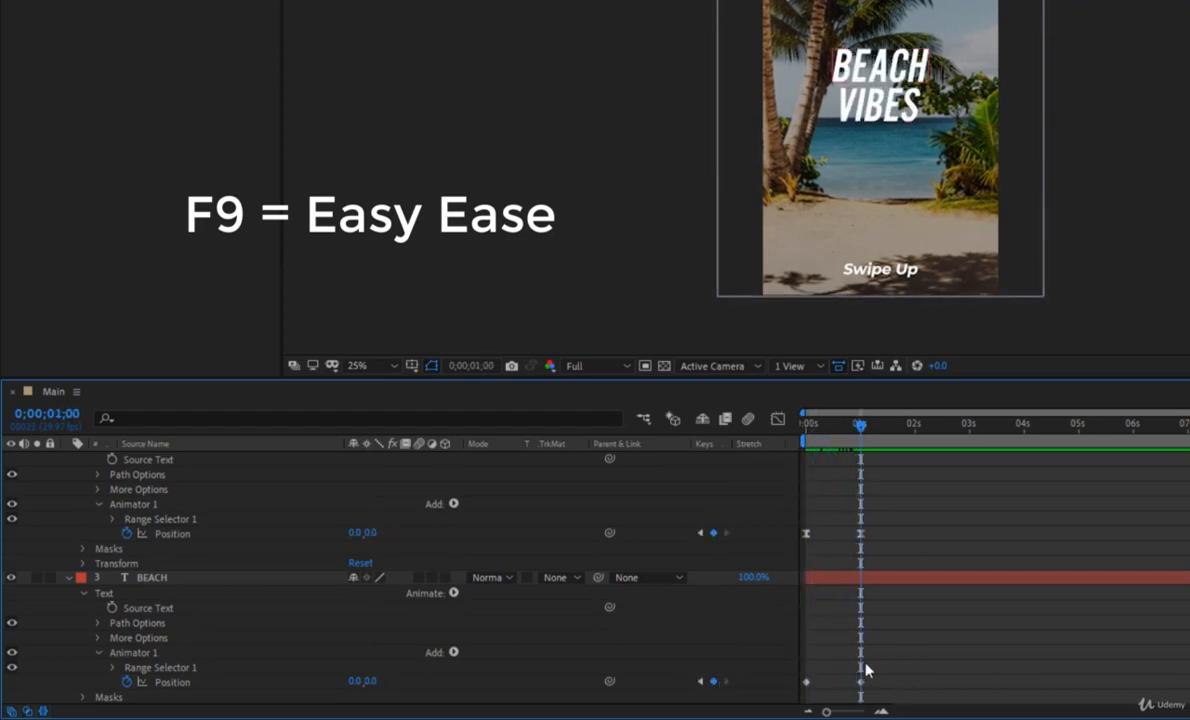
left_click_drag(885, 662, 787, 701)
left_click(960, 508)
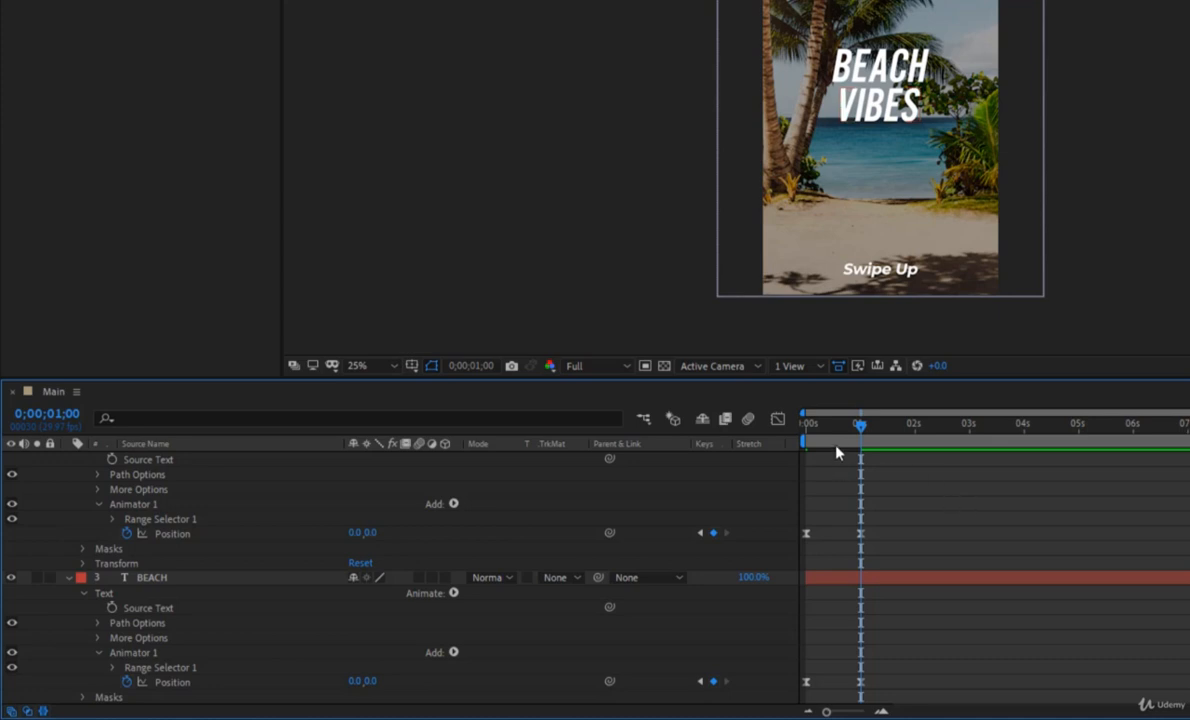
Preview the eased text reveal from the start, first in full view and again at 50% magnification.
left_click(804, 428)
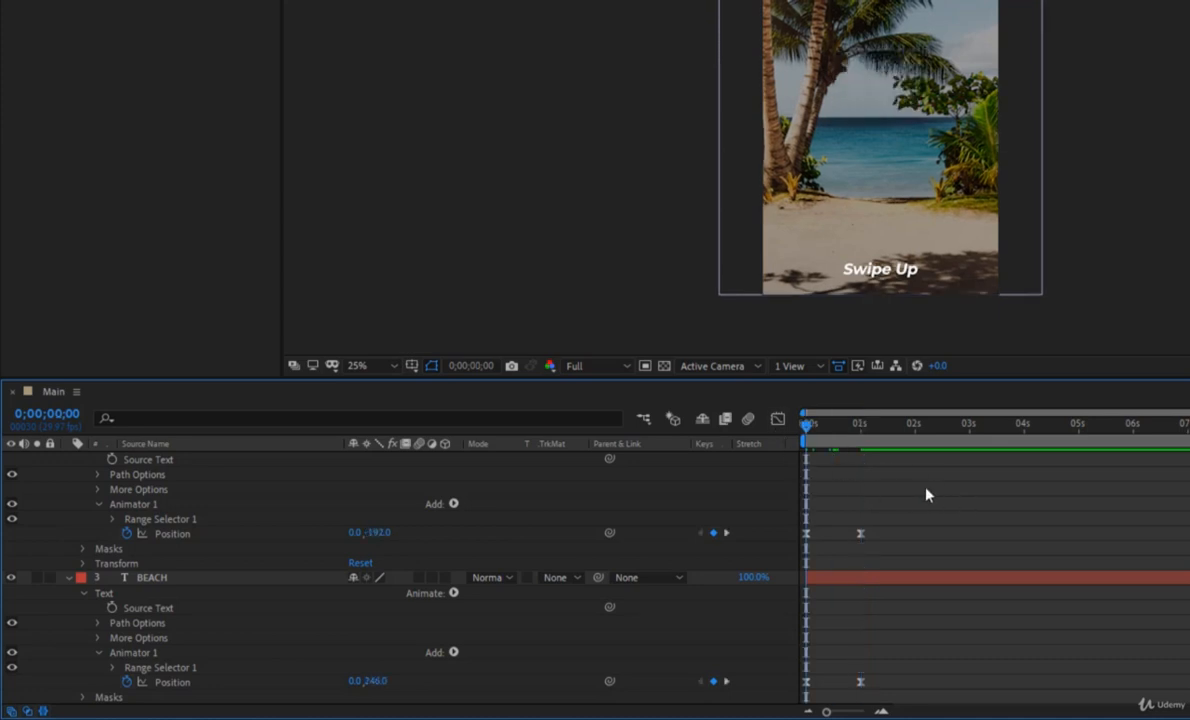
key("space")
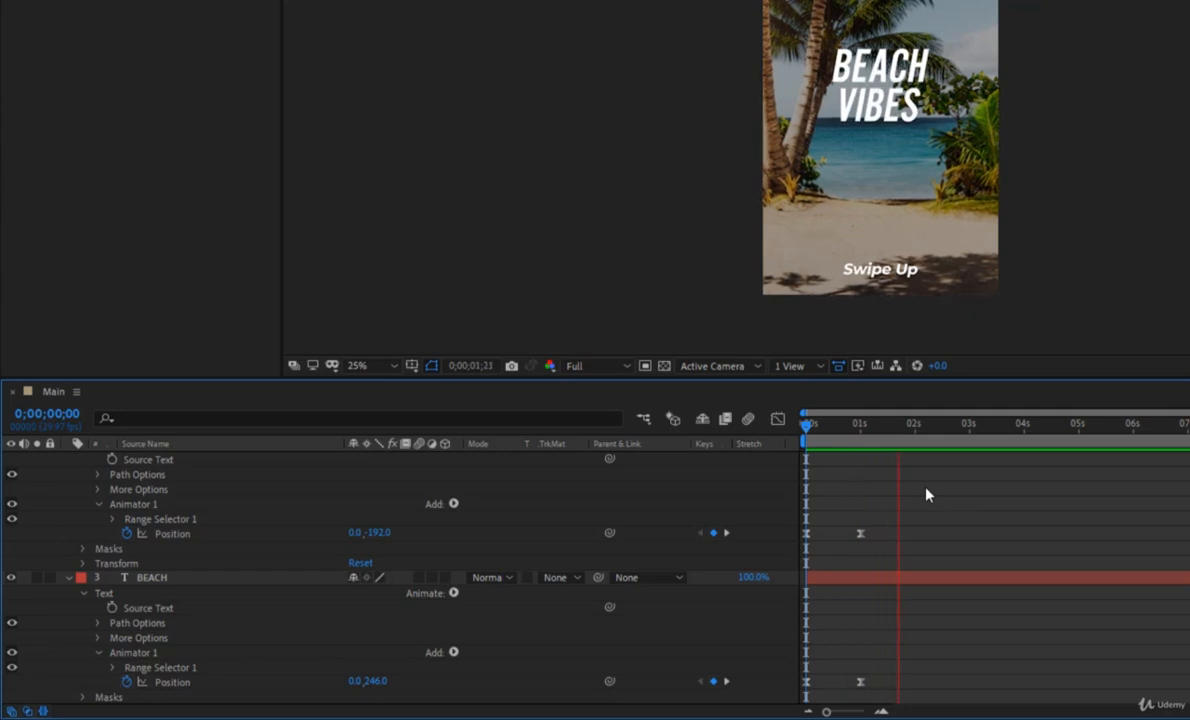
key("space")
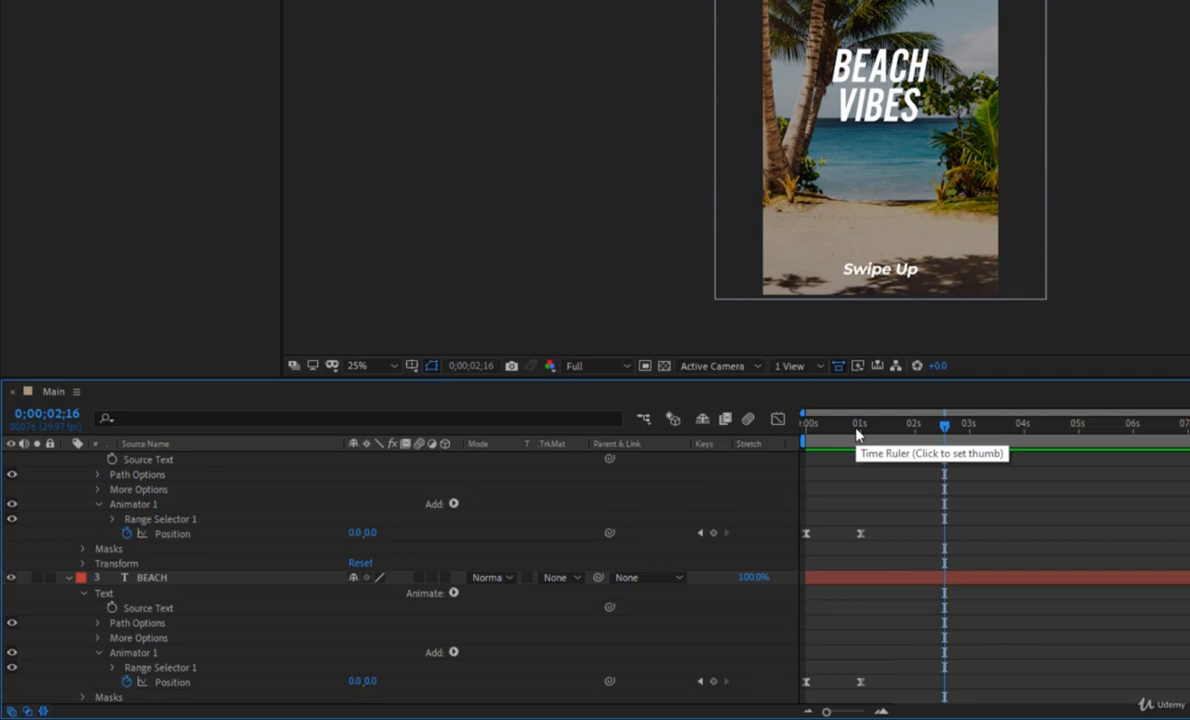
left_click_drag(852, 432, 668, 403)
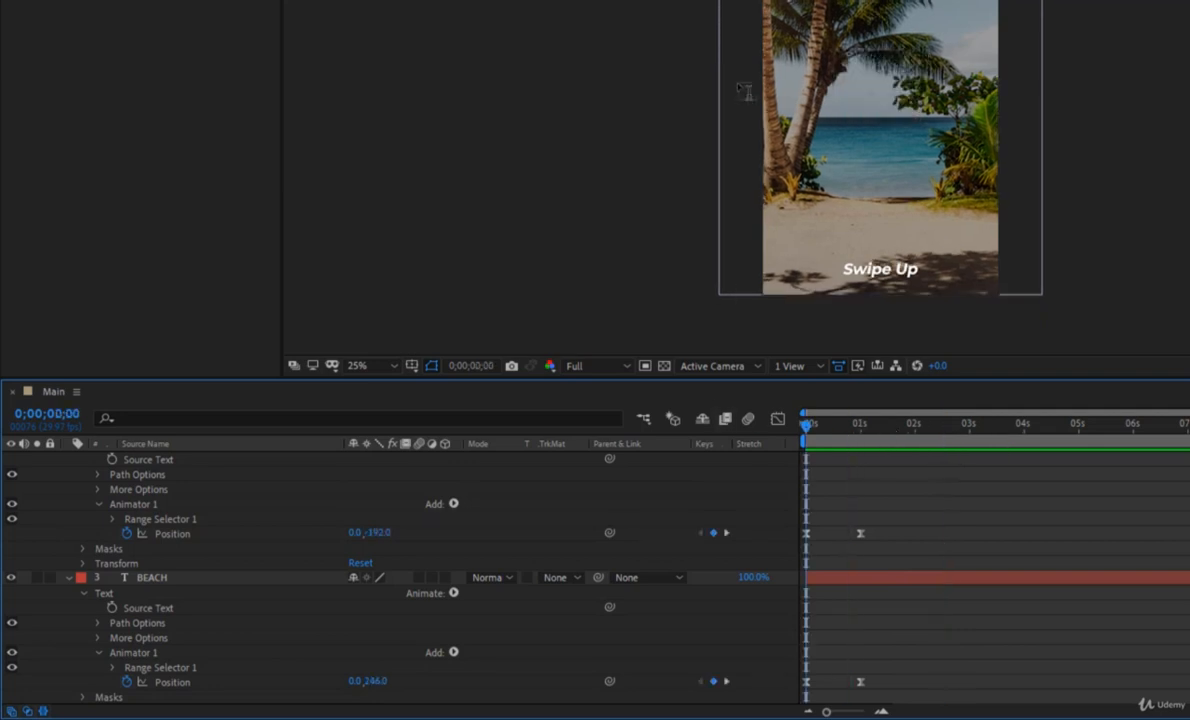
scroll(794, 82, "up", 2)
scroll(797, 90, "down", 1)
key("space")
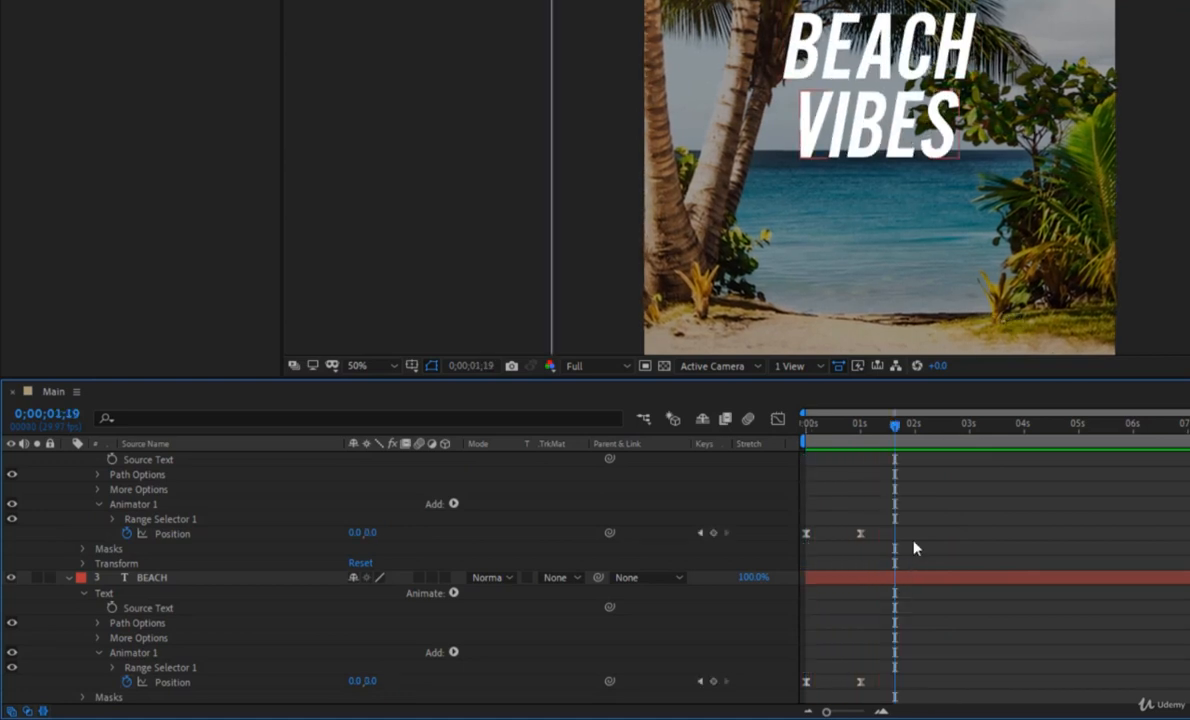
Toggle the timeline's column groups, keeping layer switches and modes shown and hiding the In, Out, Duration and Stretch columns.
left_click_drag(913, 547, 778, 532)
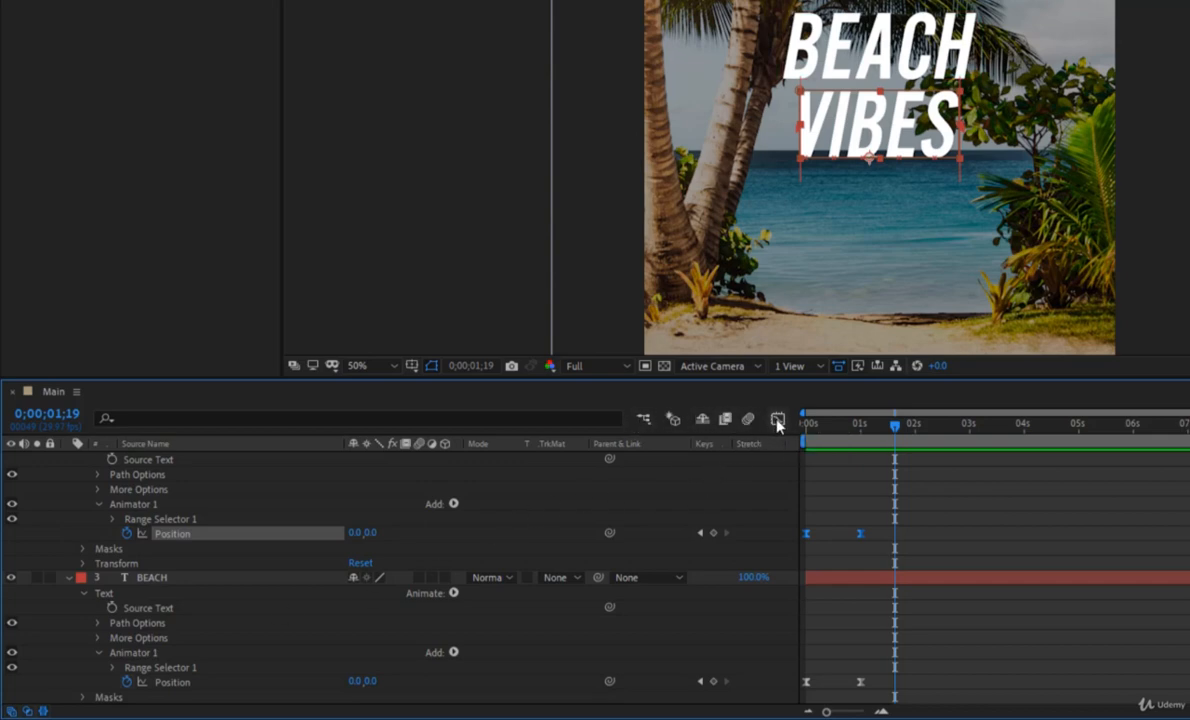
left_click(42, 711)
left_click(28, 711)
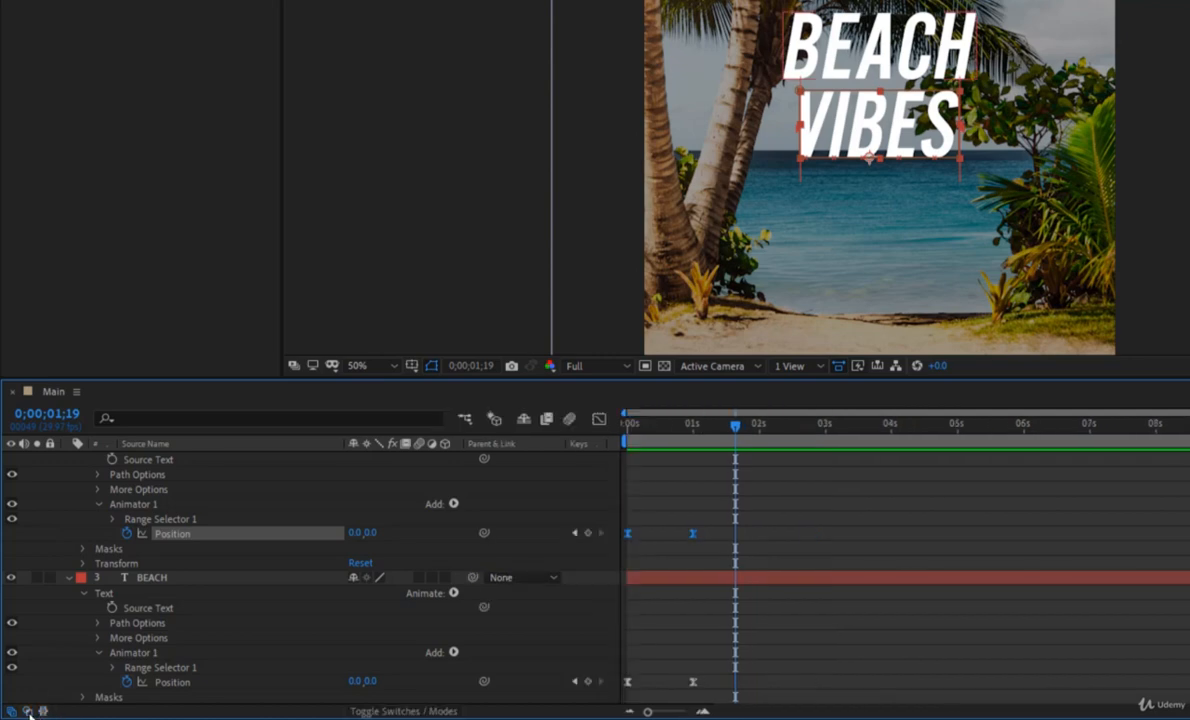
left_click(11, 711)
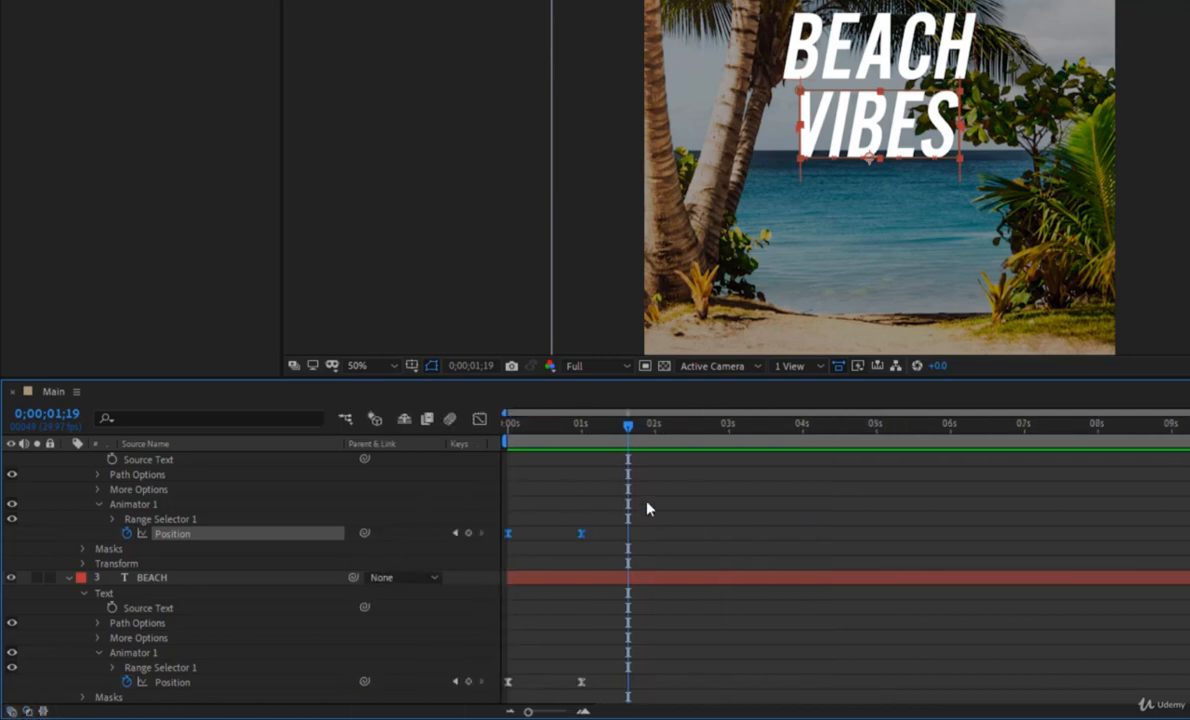
left_click(11, 711)
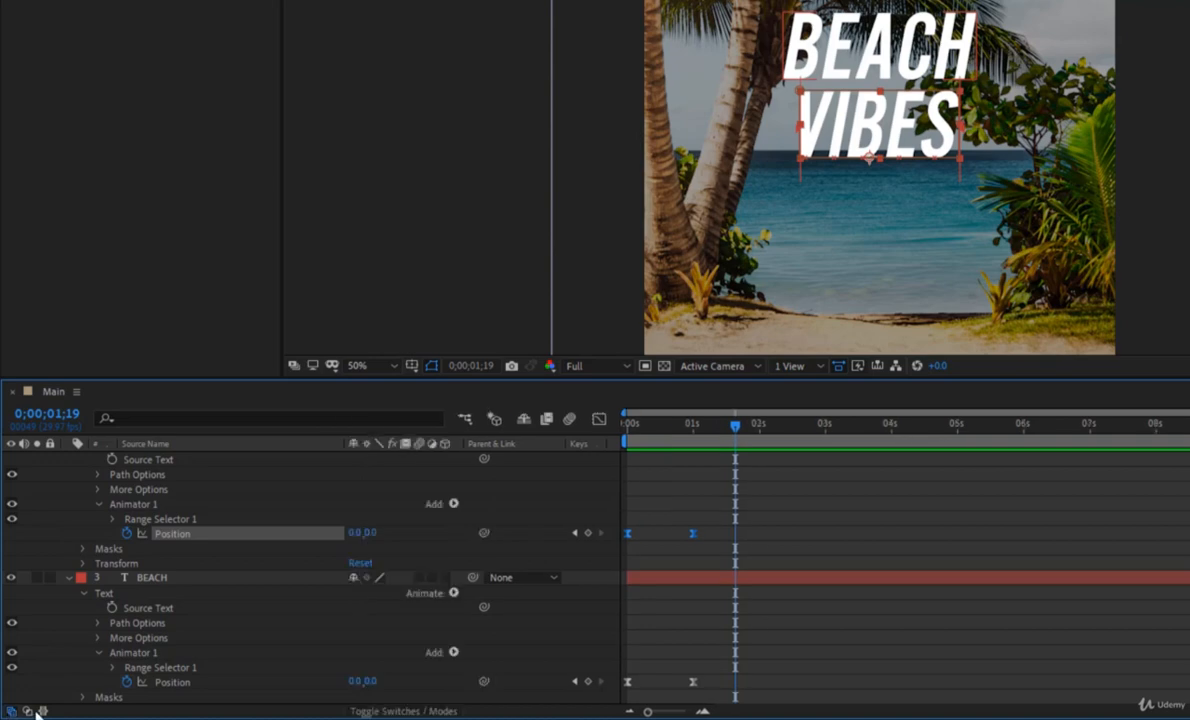
left_click(27, 711)
left_click(42, 711)
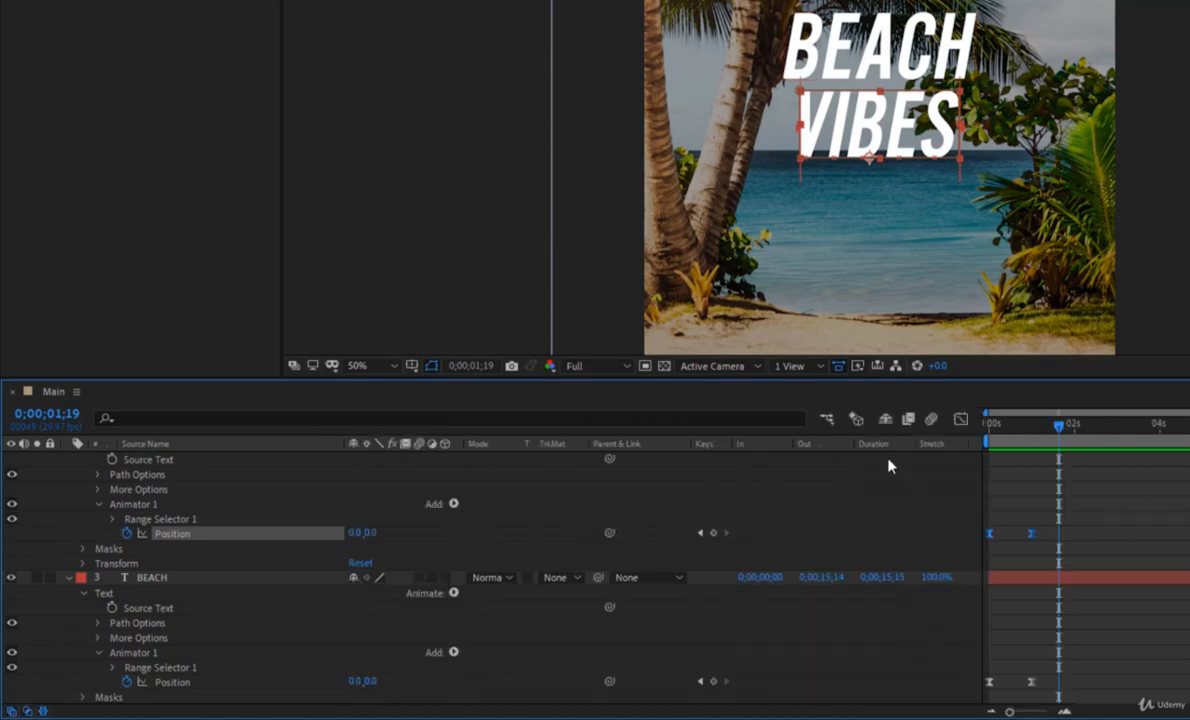
left_click(42, 711)
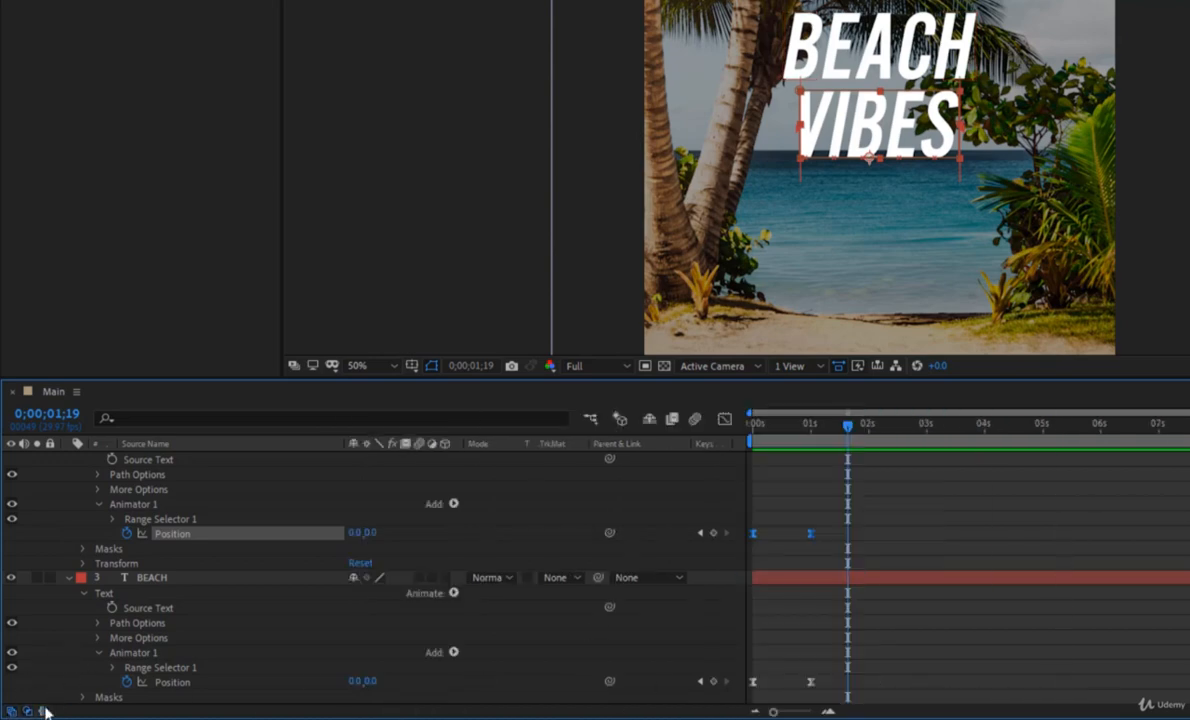
Show the speed curve of both VIBES Position keyframes in the Graph Editor.
scroll(717, 499, "up", 3)
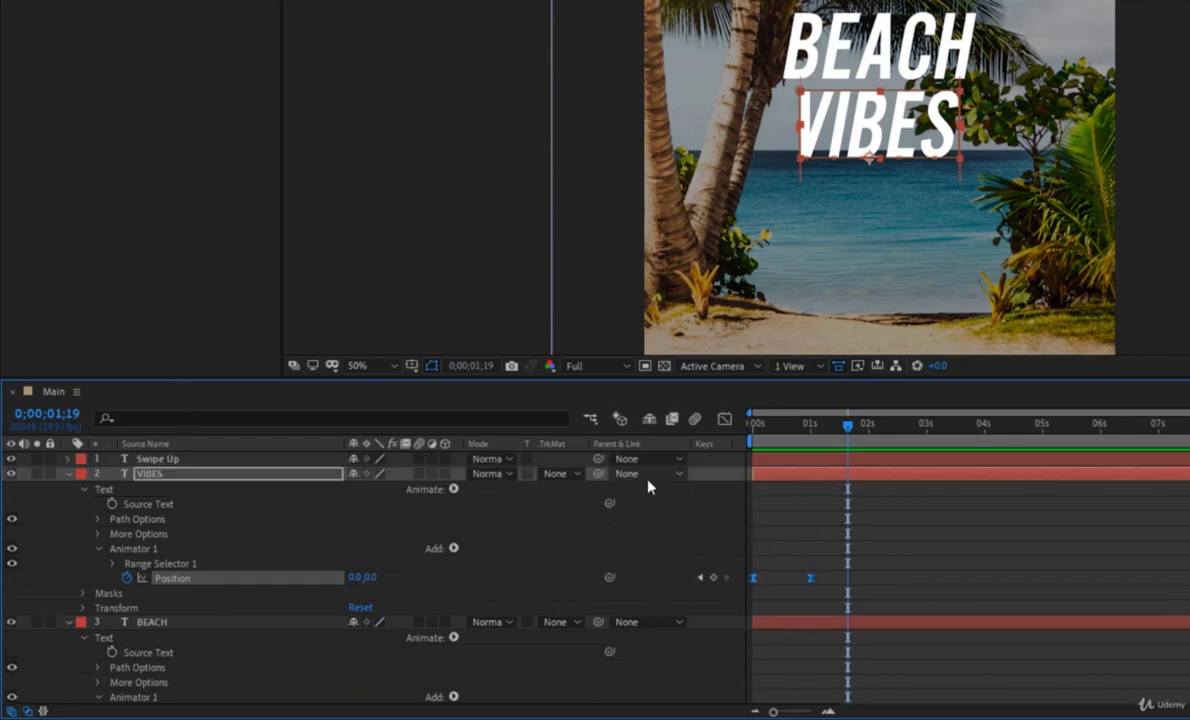
left_click(868, 588)
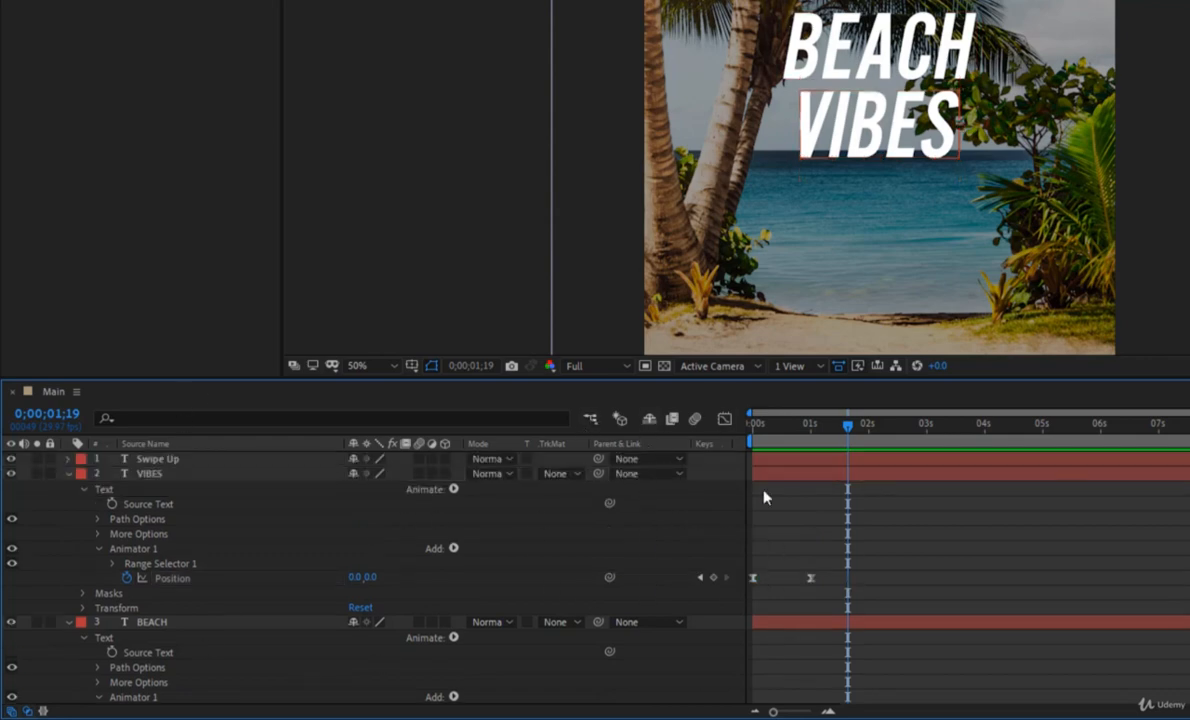
left_click_drag(852, 590, 748, 569)
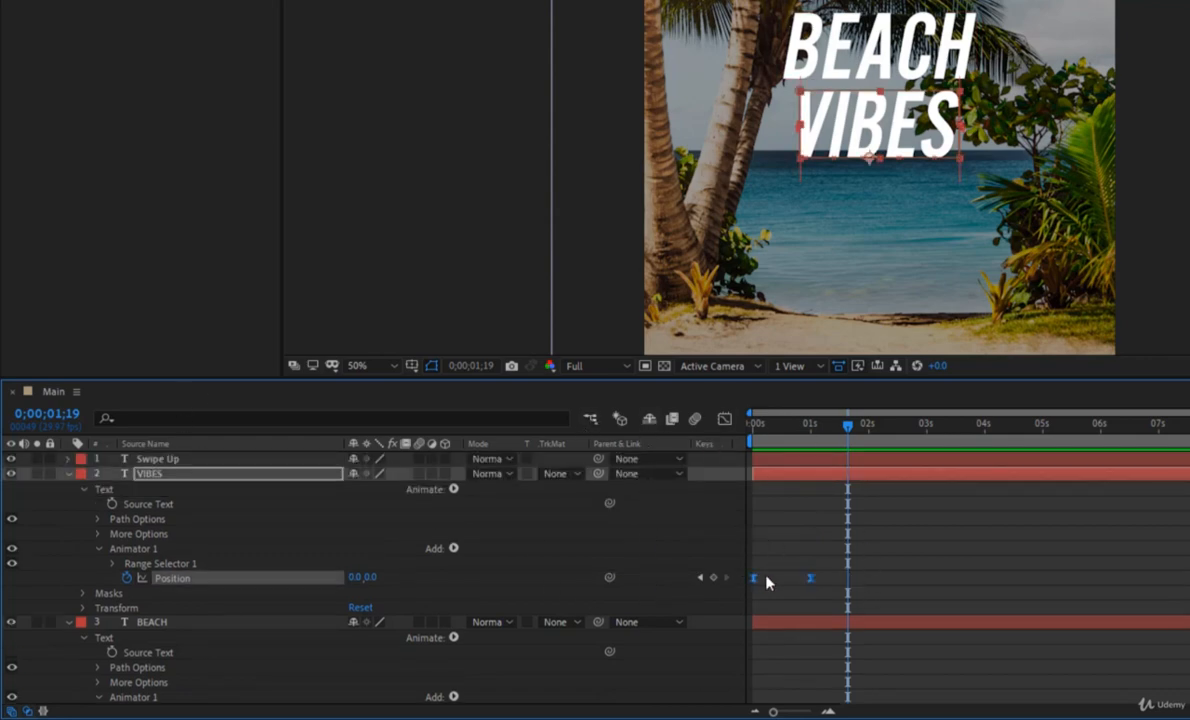
left_click(728, 422)
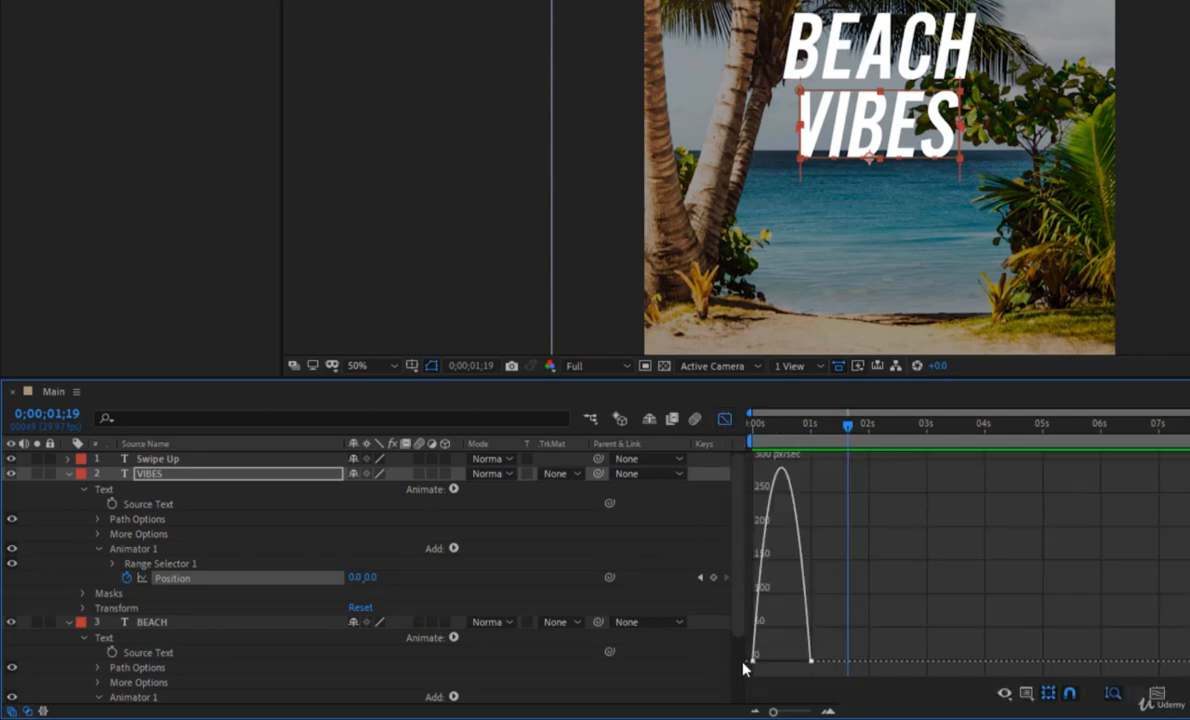
Scrub through the VIBES reveal against its speed curve and check which graph type the Graph Editor uses.
mouse_move(811, 643)
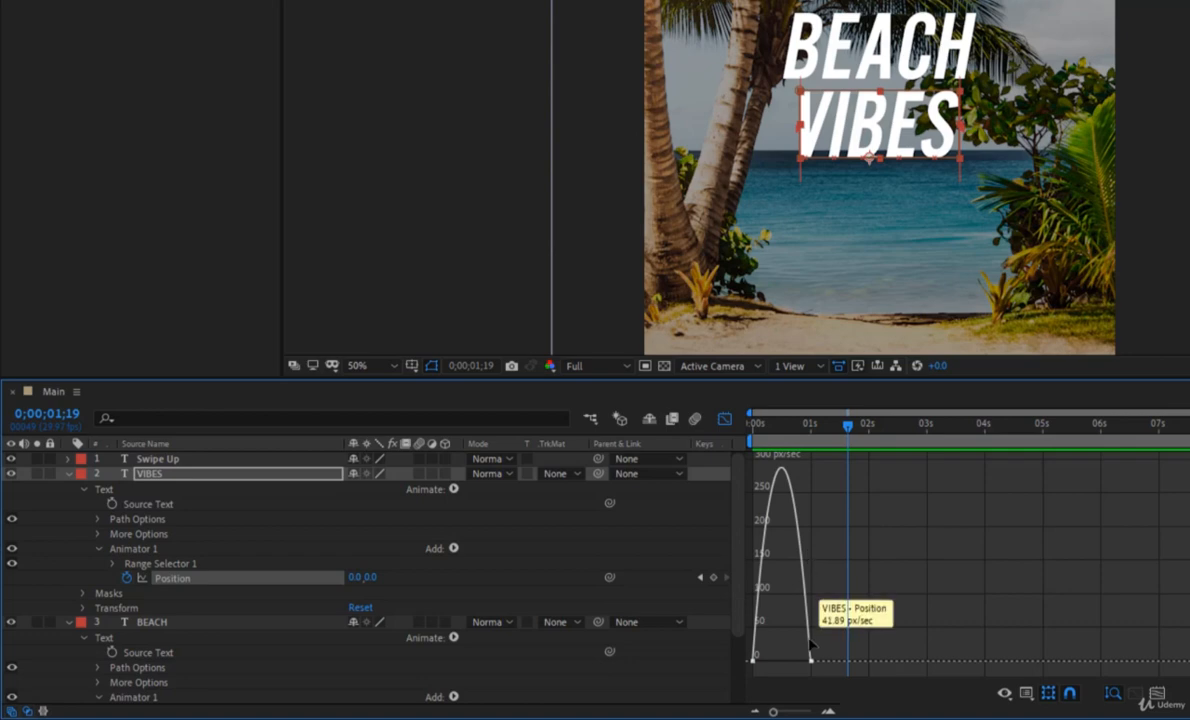
left_click(748, 440)
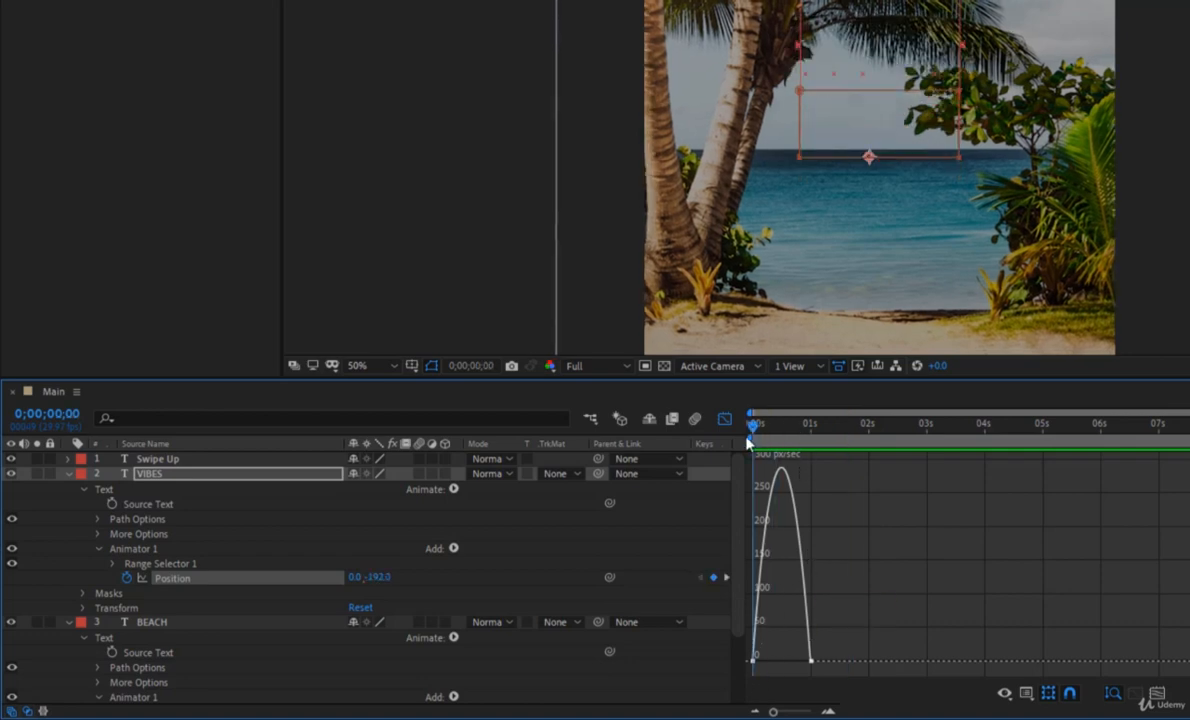
left_click_drag(748, 440, 826, 476)
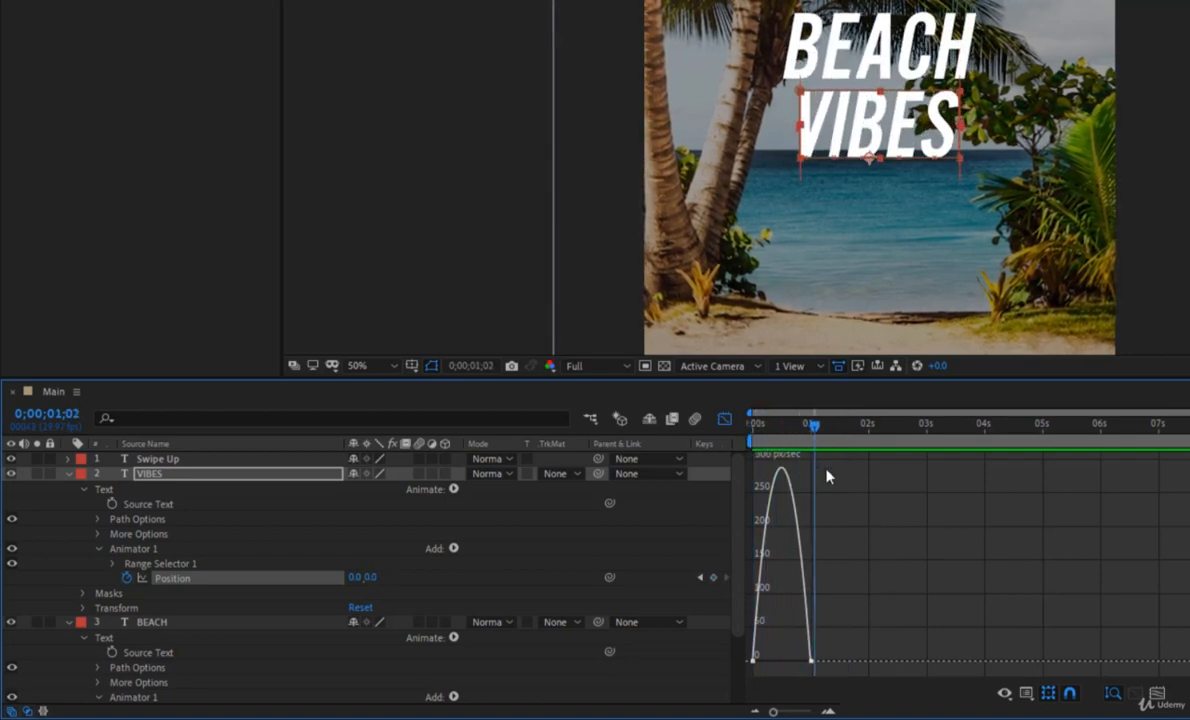
right_click(893, 578)
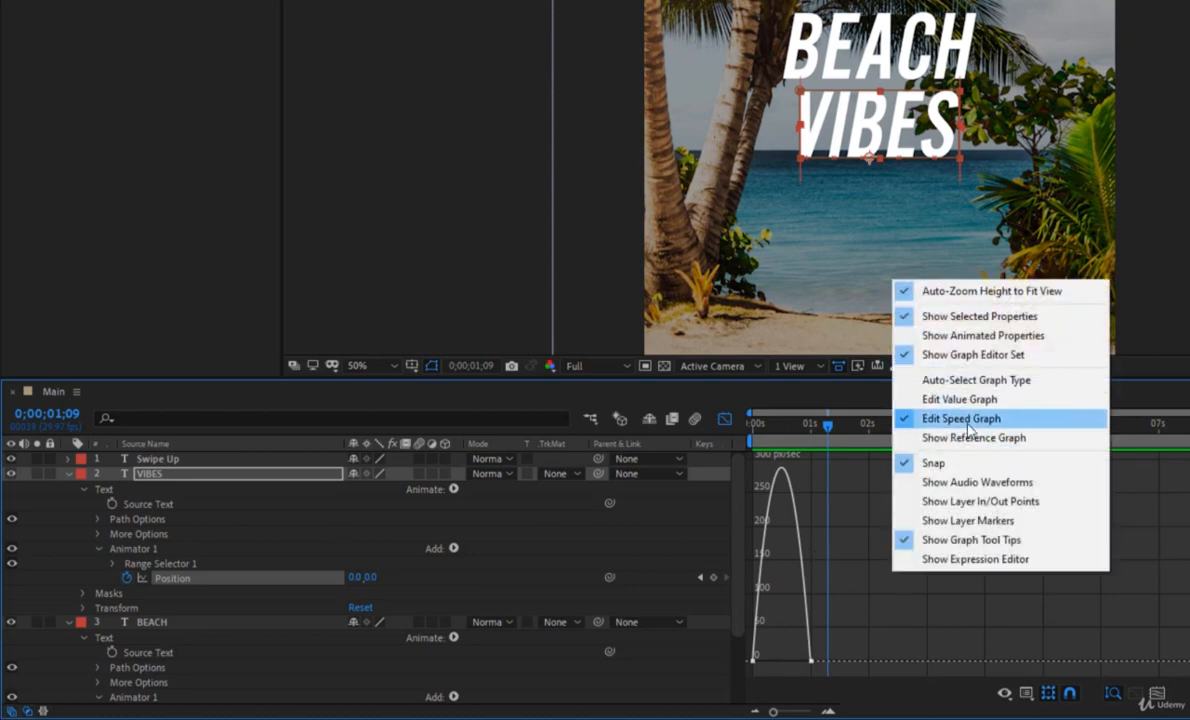
left_click(832, 544)
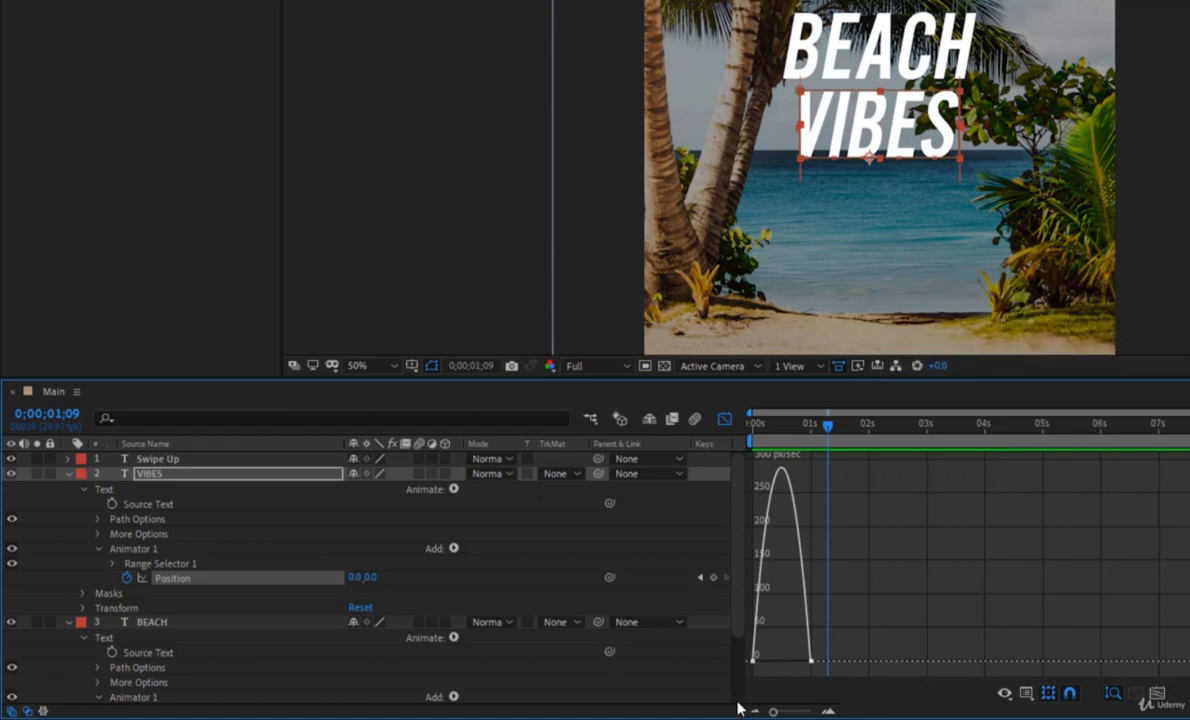
Extend the outgoing ease handle of the first VIBES Position keyframe horizontally to about frame 15.
left_click_drag(773, 712, 804, 713)
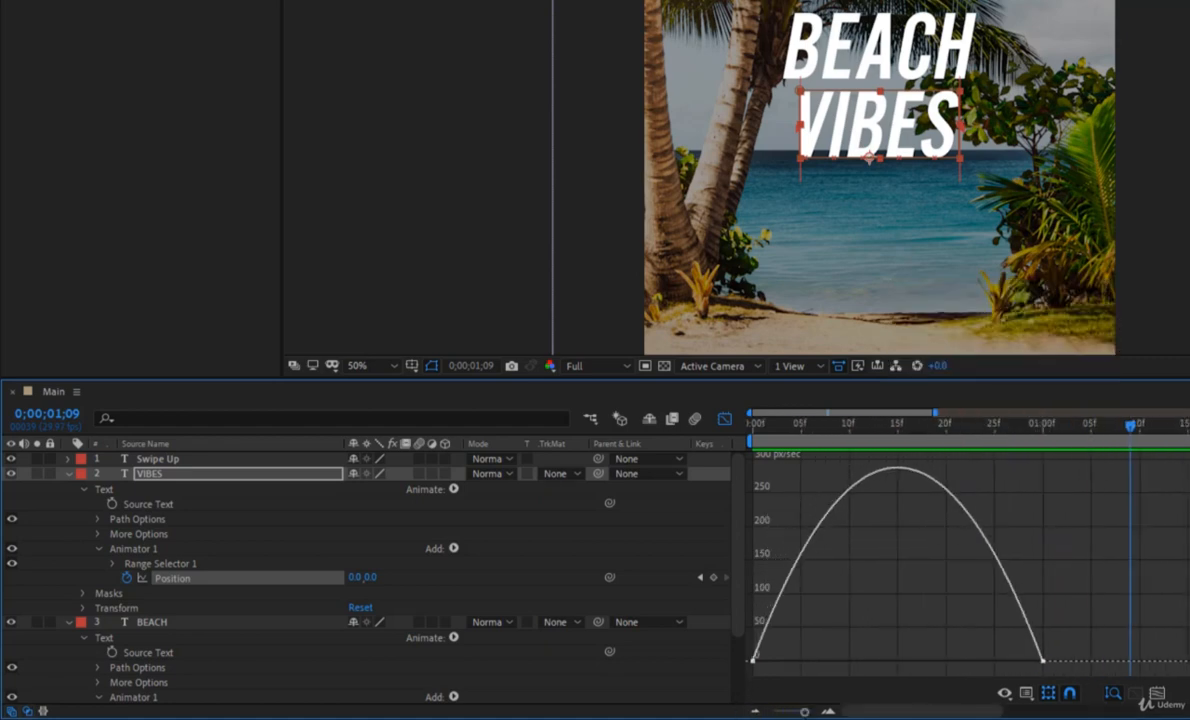
left_click(756, 661)
left_click_drag(801, 662, 900, 646)
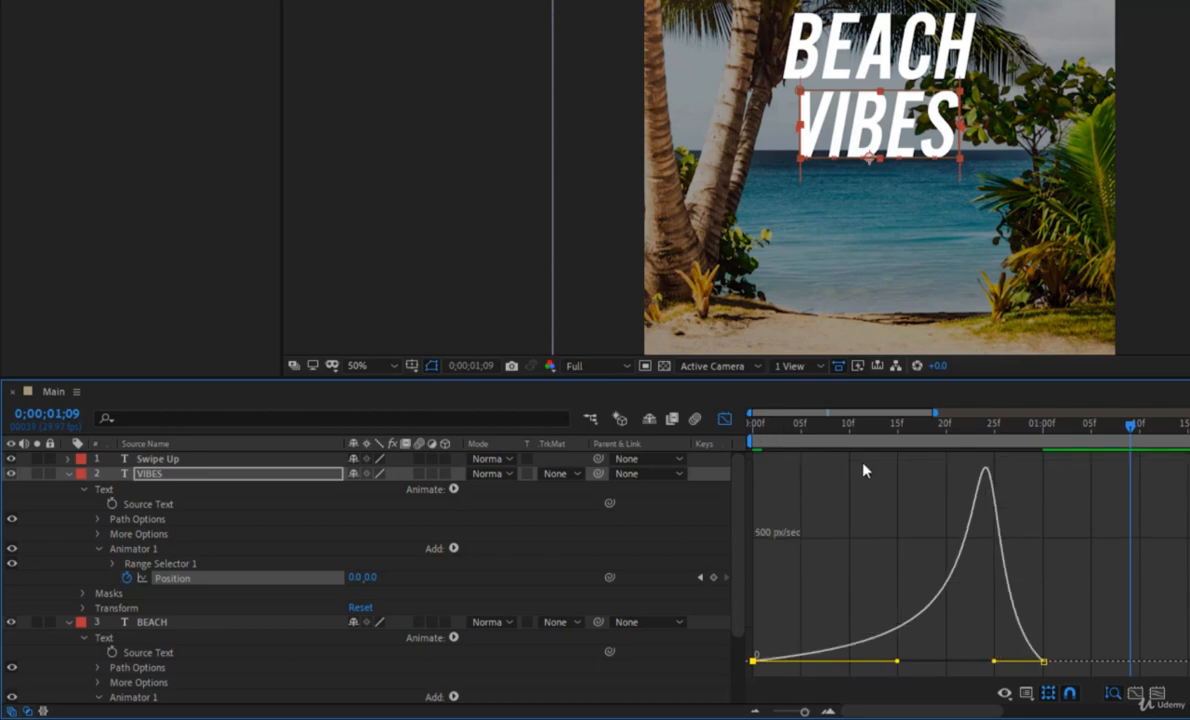
Preview the VIBES reveal twice from the start with its reshaped speed curve, ending at the first frame.
key("Home")
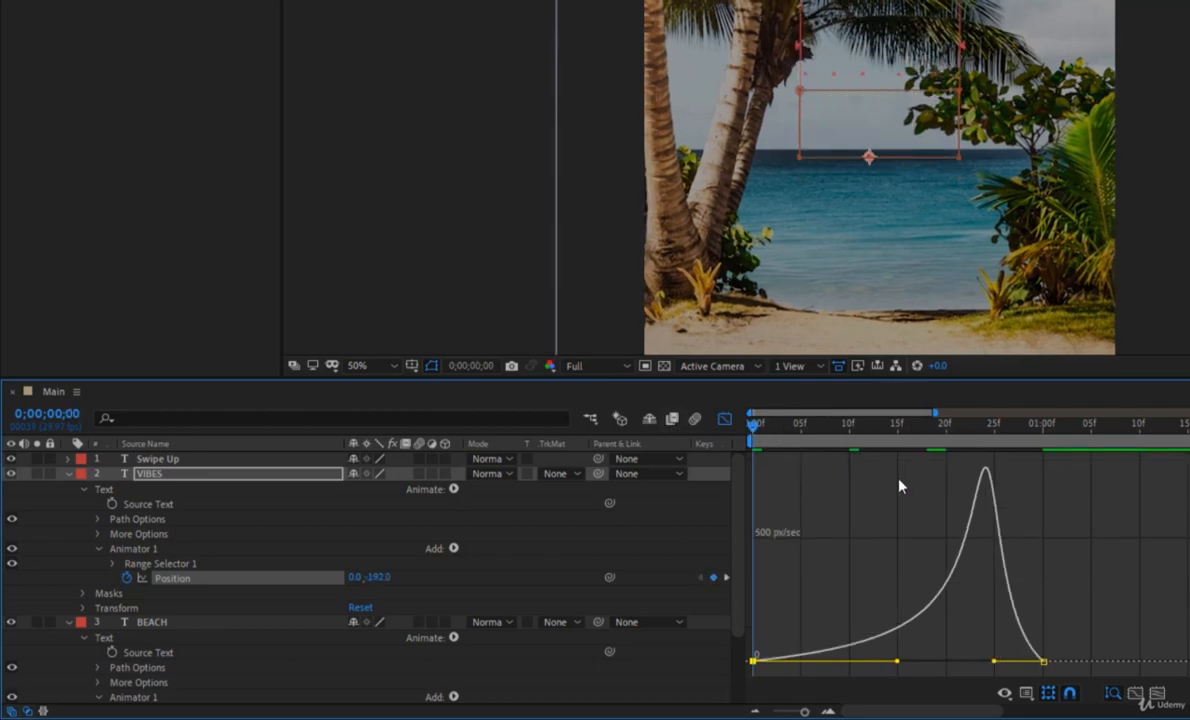
key("space")
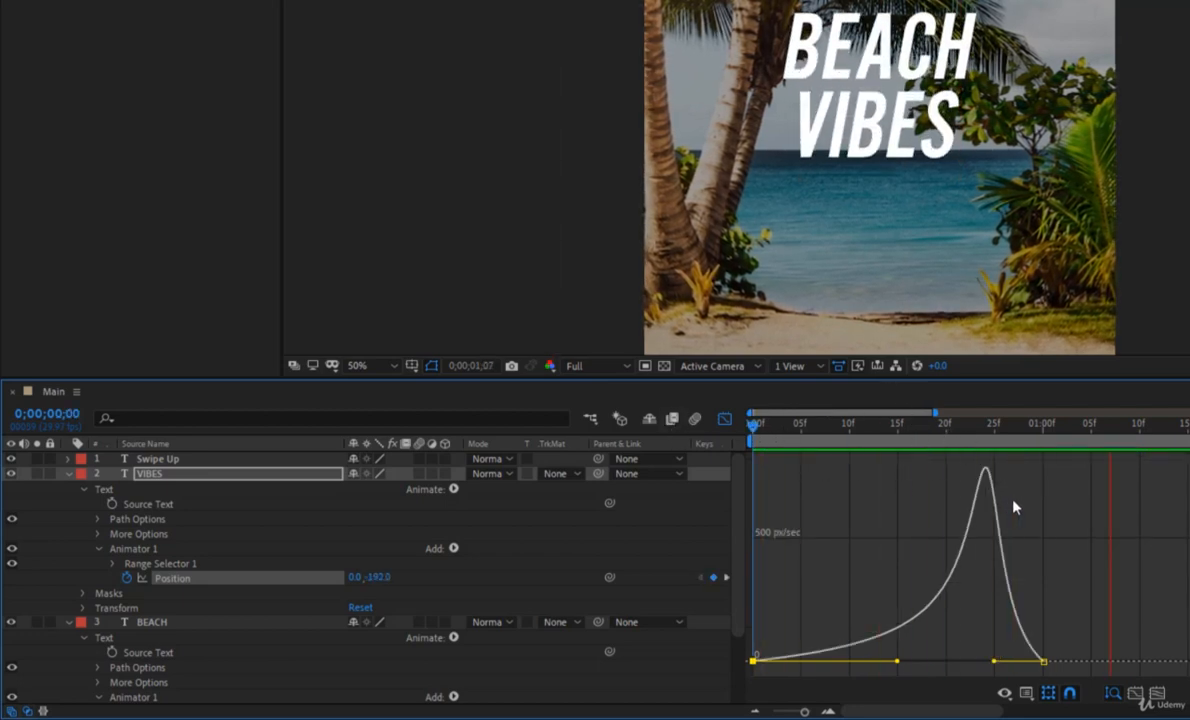
key("space")
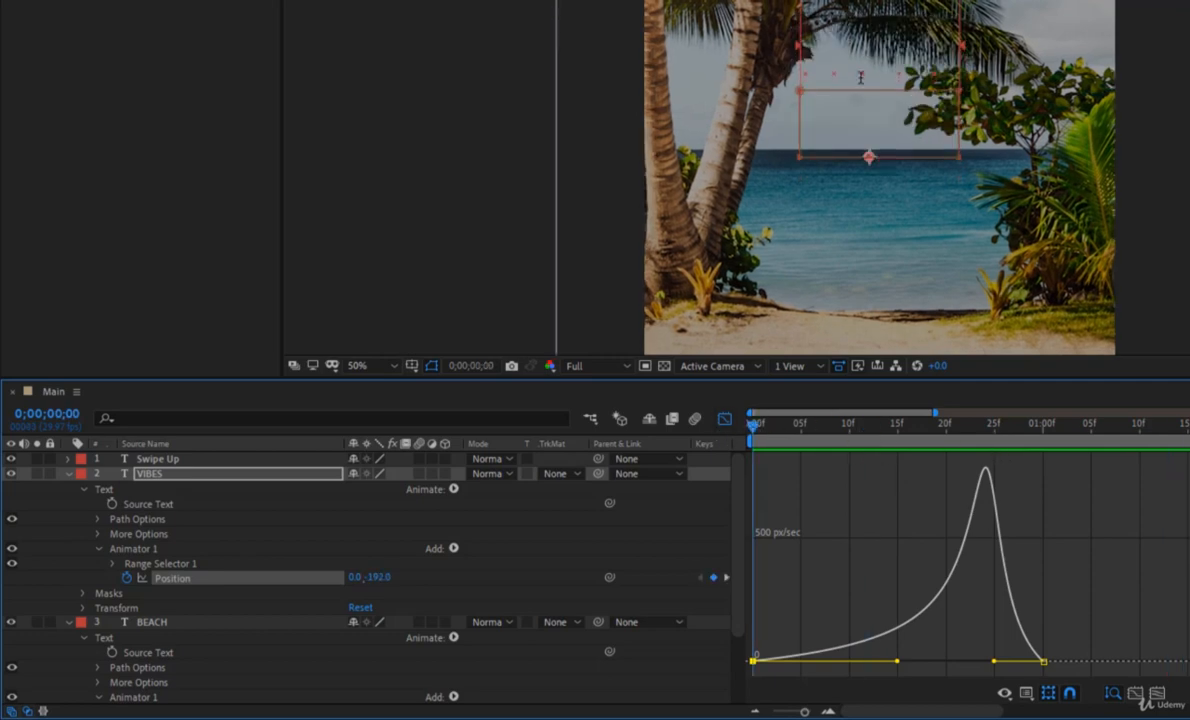
key("space")
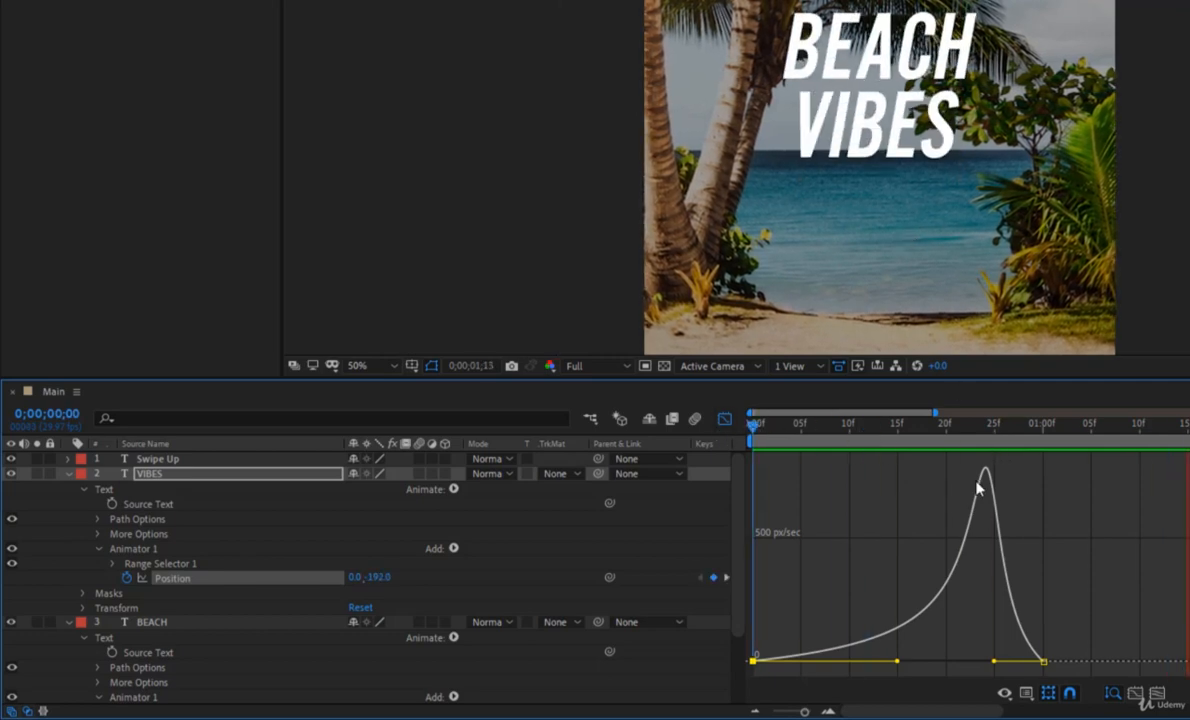
key("space")
left_click_drag(977, 436, 725, 440)
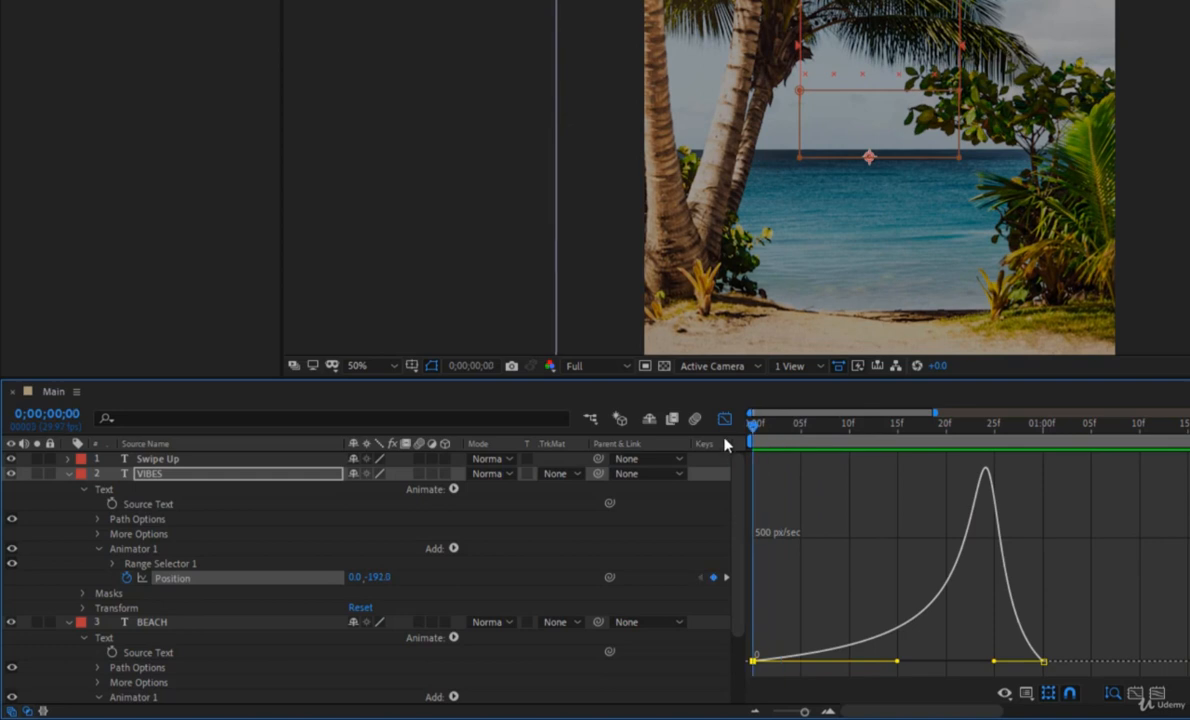
Open the speed curve of both BEACH Position keyframes and extend the first keyframe's outgoing handle to about frame 15.
left_click(724, 418)
scroll(860, 520, "down", 3)
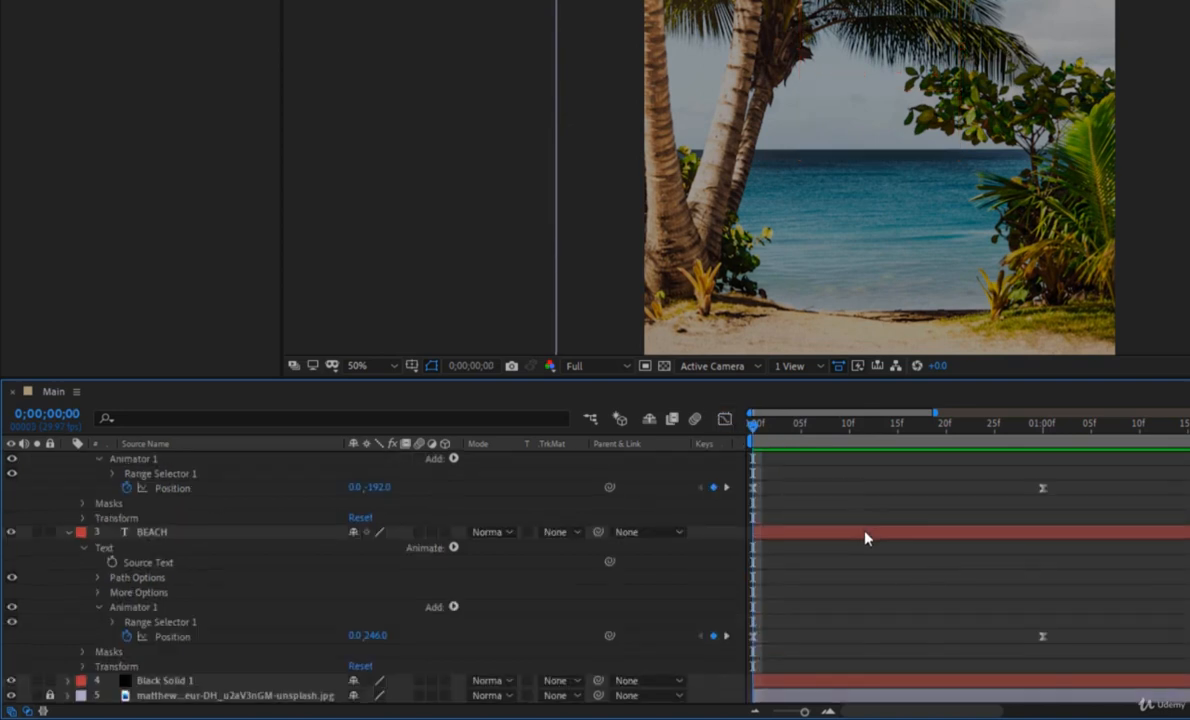
left_click_drag(1142, 632, 700, 645)
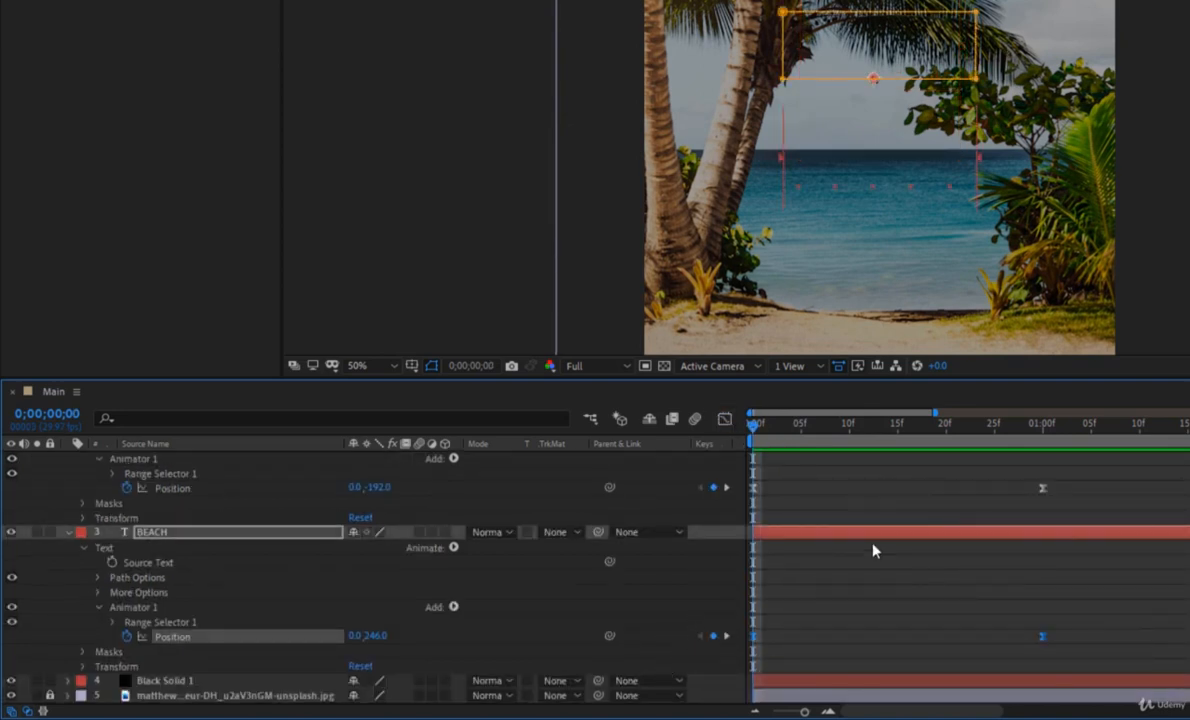
left_click(724, 418)
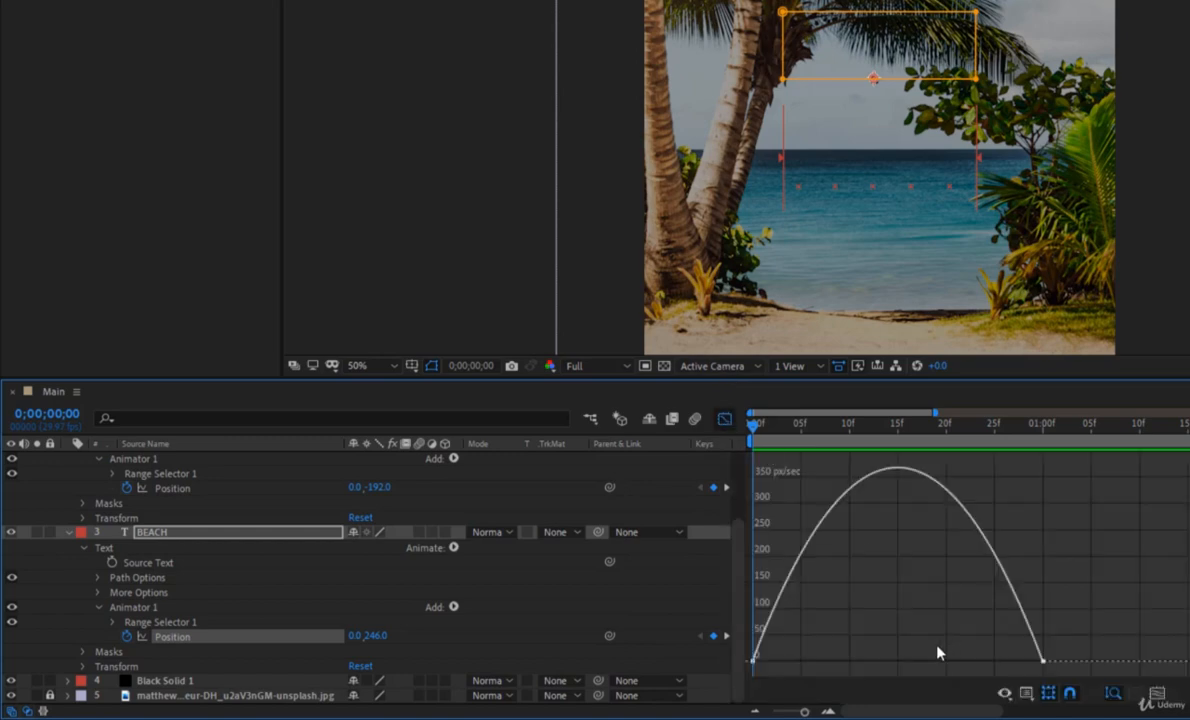
left_click(757, 662)
left_click_drag(800, 666, 908, 667)
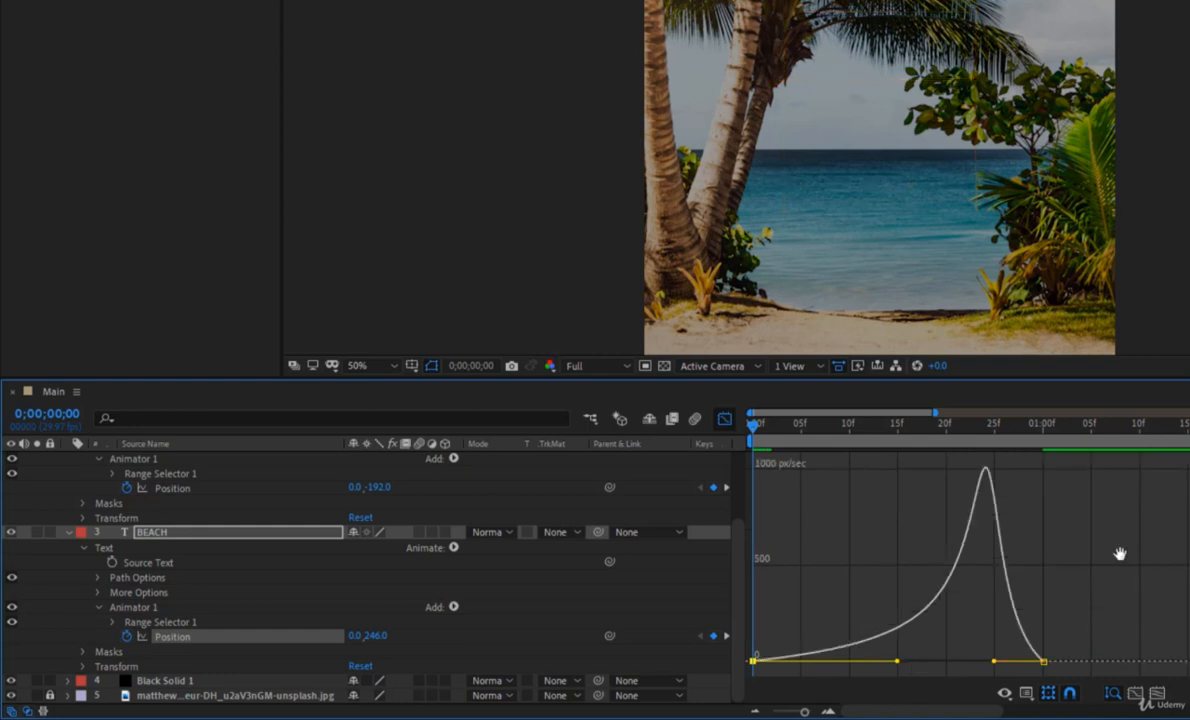
Preview the BEACH and VIBES reveals together twice from the start.
key("space")
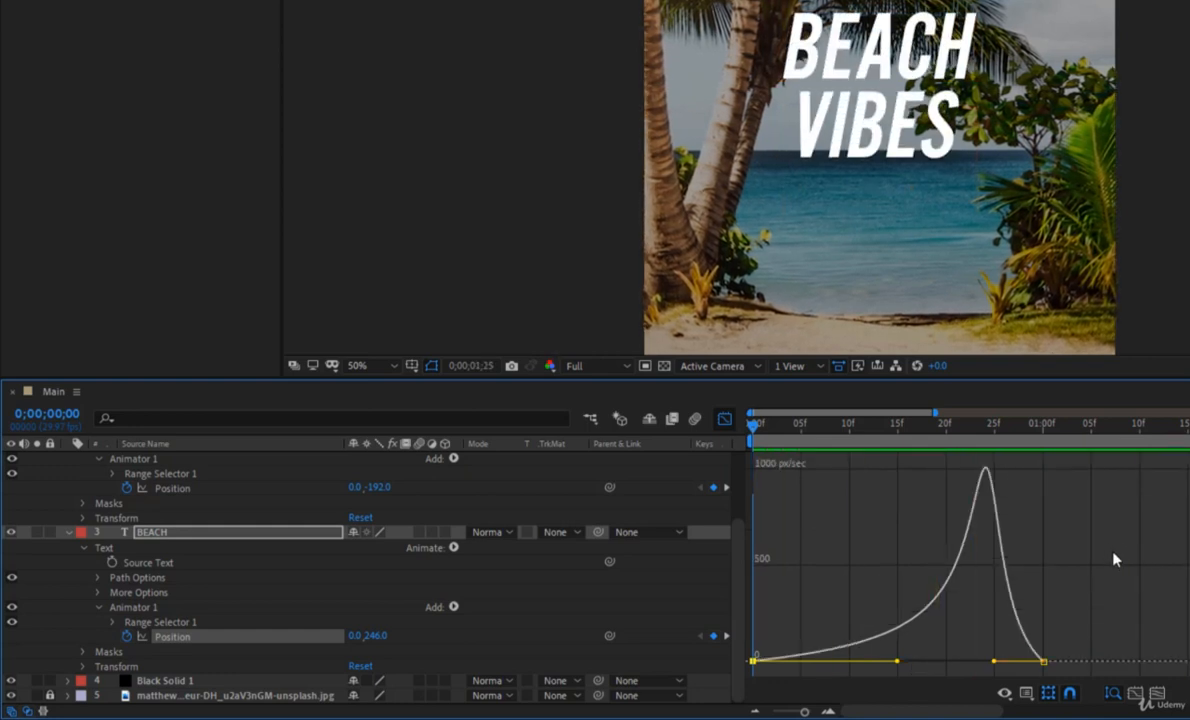
key("space")
key("Home")
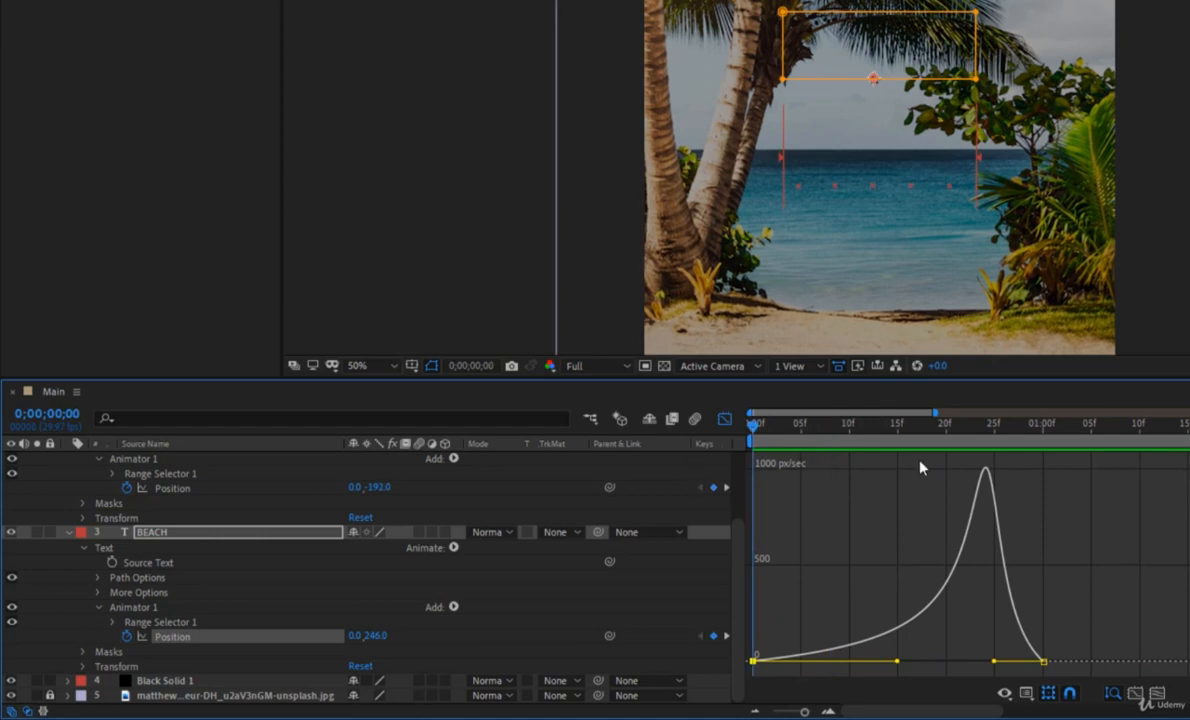
key("space")
key("space")
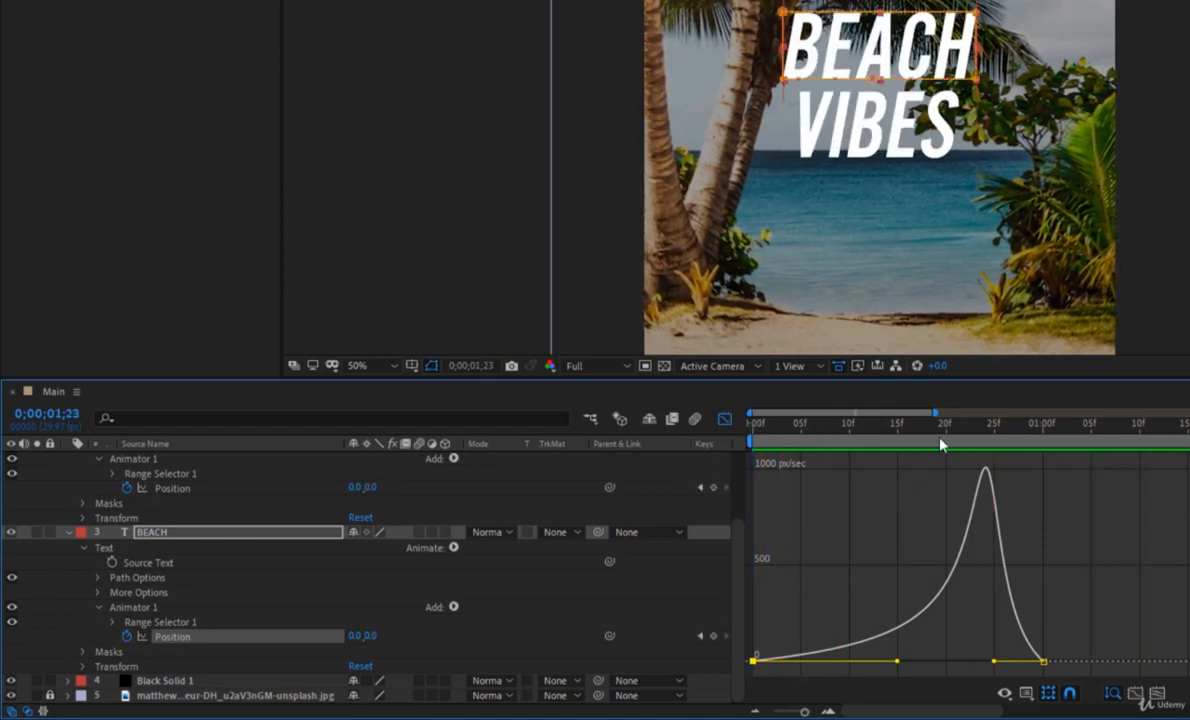
Graph the Position keyframes of BEACH and VIBES together and extend the last keyframes' incoming handles to about frame 15.
left_click(725, 421)
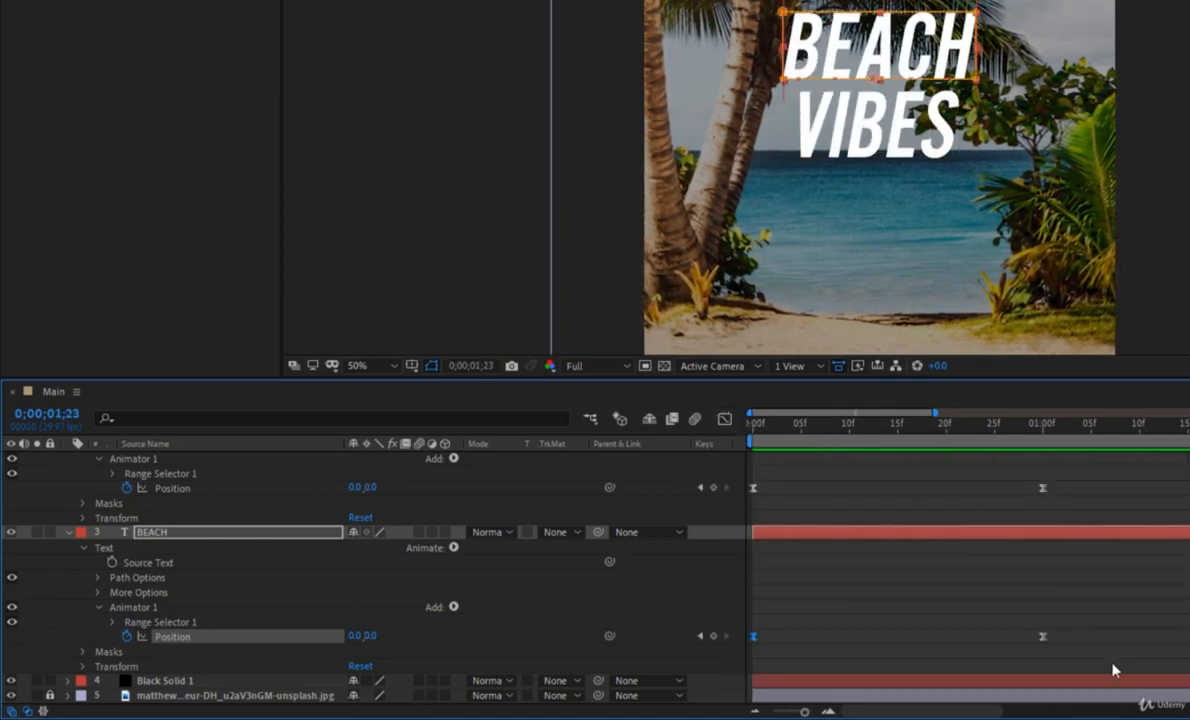
left_click_drag(1110, 662, 718, 449)
left_click(725, 420)
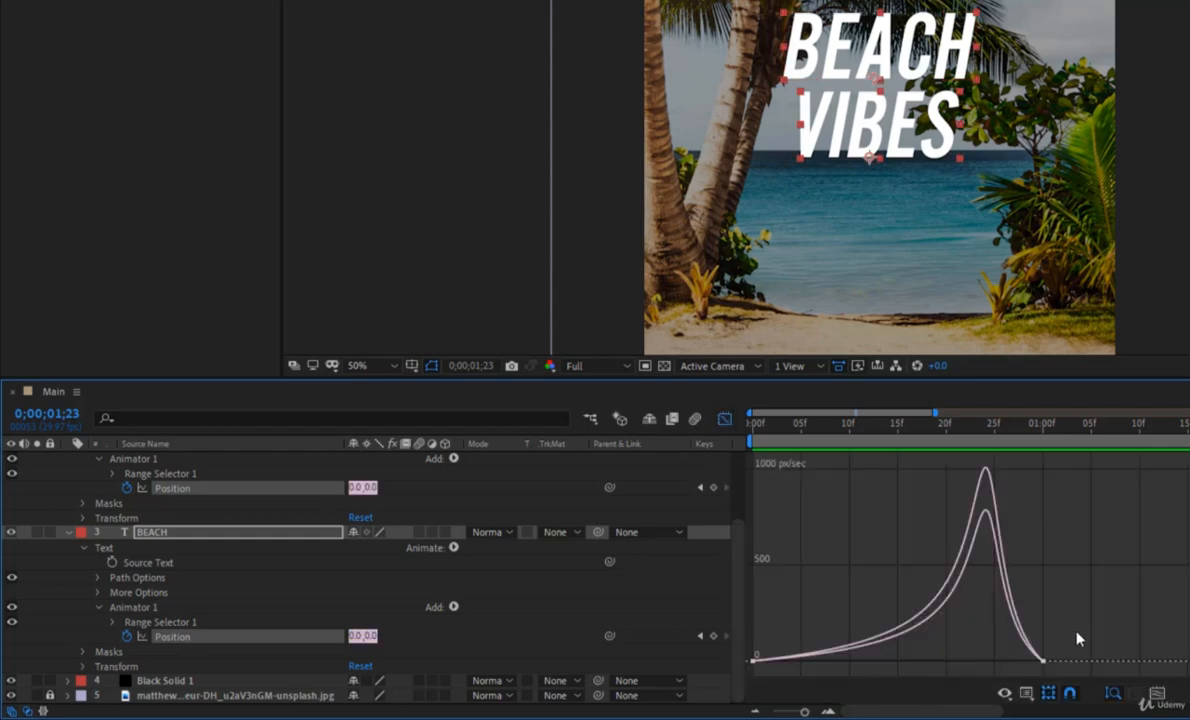
left_click_drag(1035, 683, 825, 612)
Preview the sharpened ease of both text reveals and close the Graph Editor.
key("space")
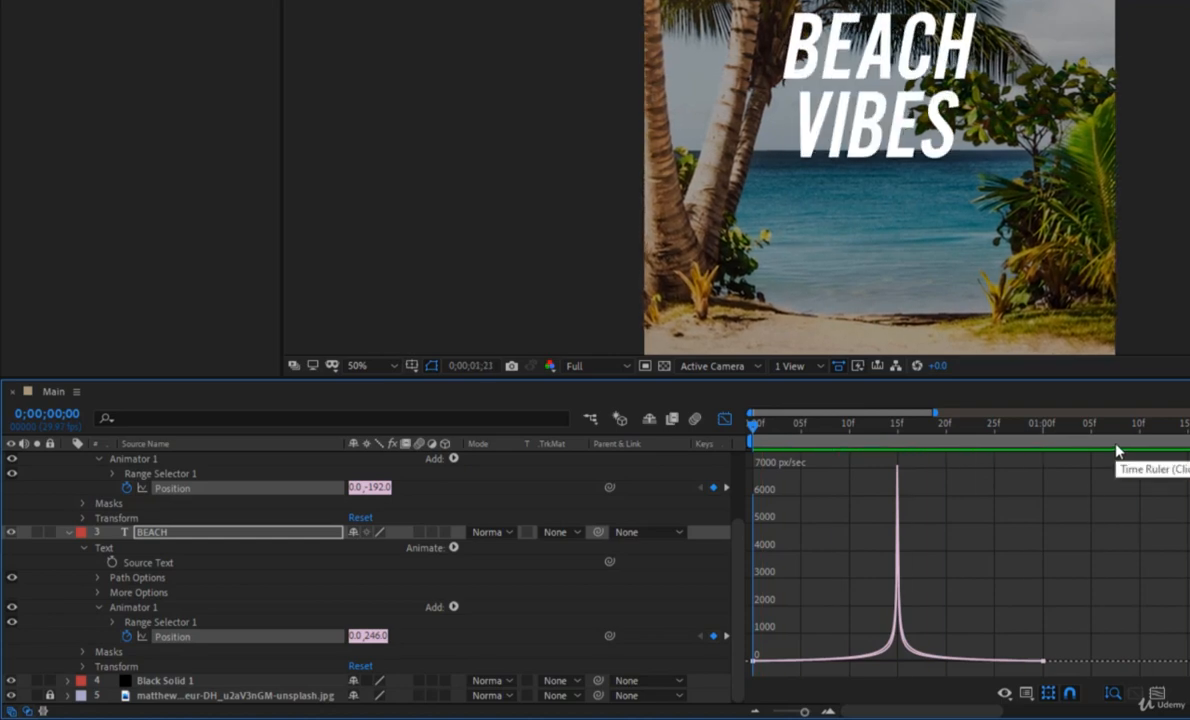
key("space")
left_click(726, 419)
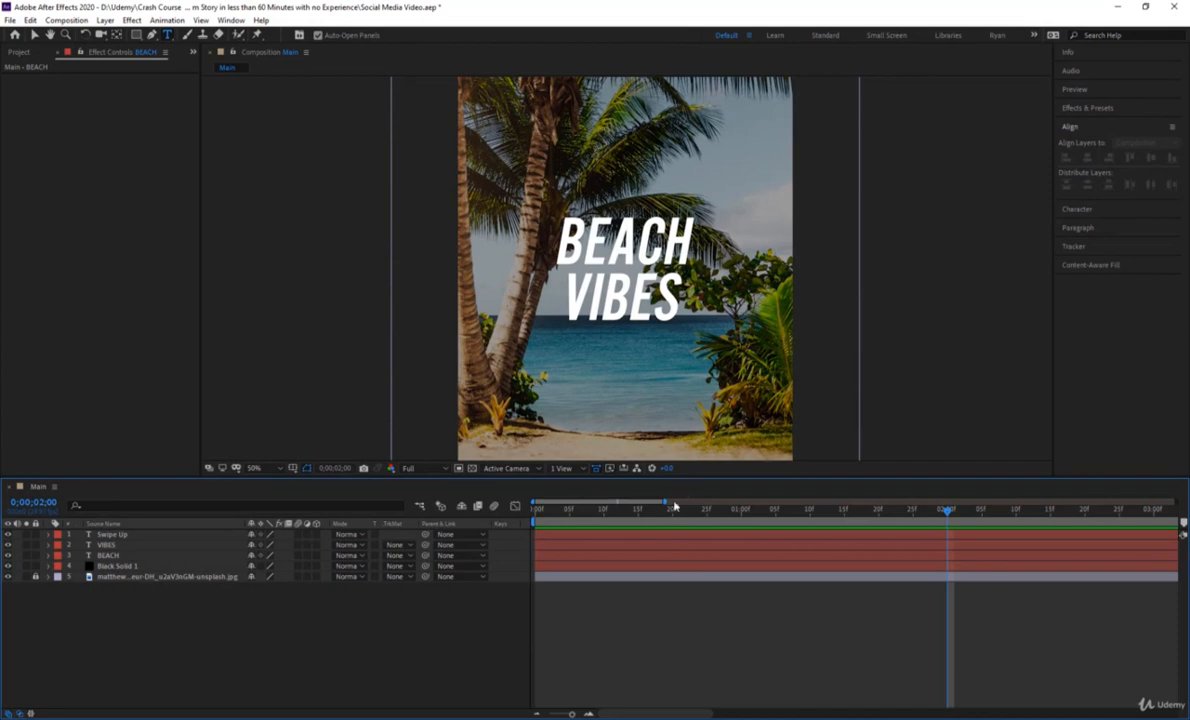
Preview the whole animation from the start with the full composition fitted in the viewer and a wider timeline range.
left_click_drag(675, 508, 415, 507)
left_click(253, 468)
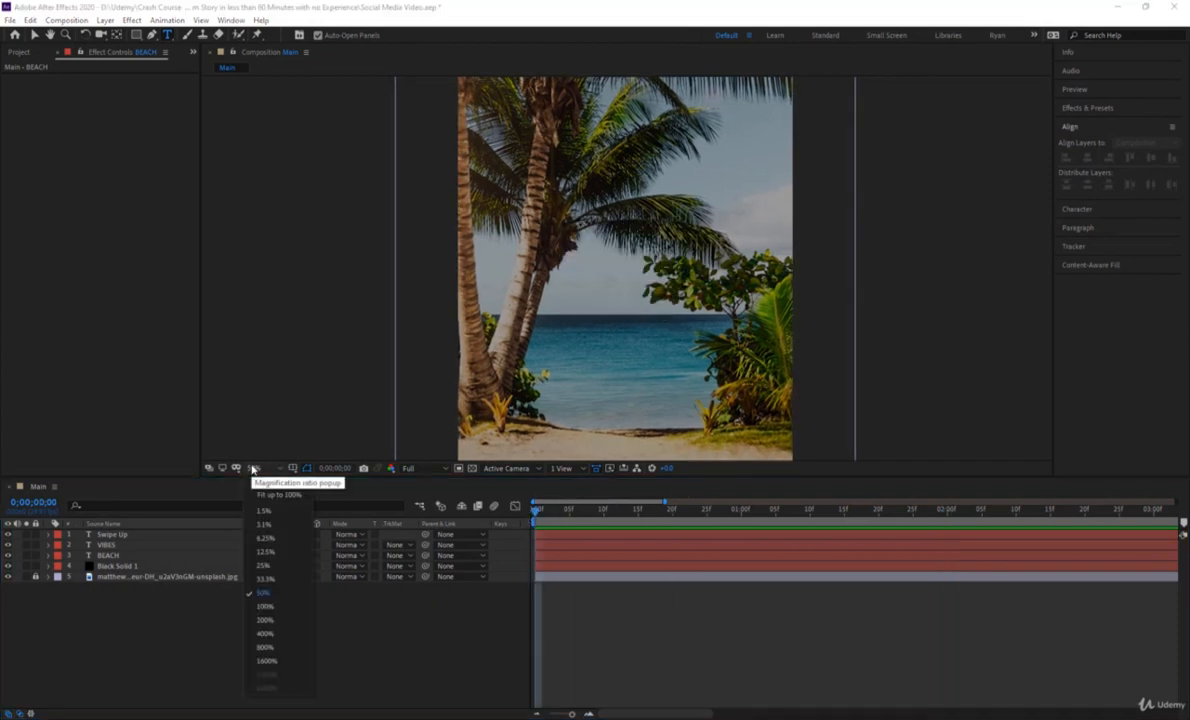
left_click(258, 490)
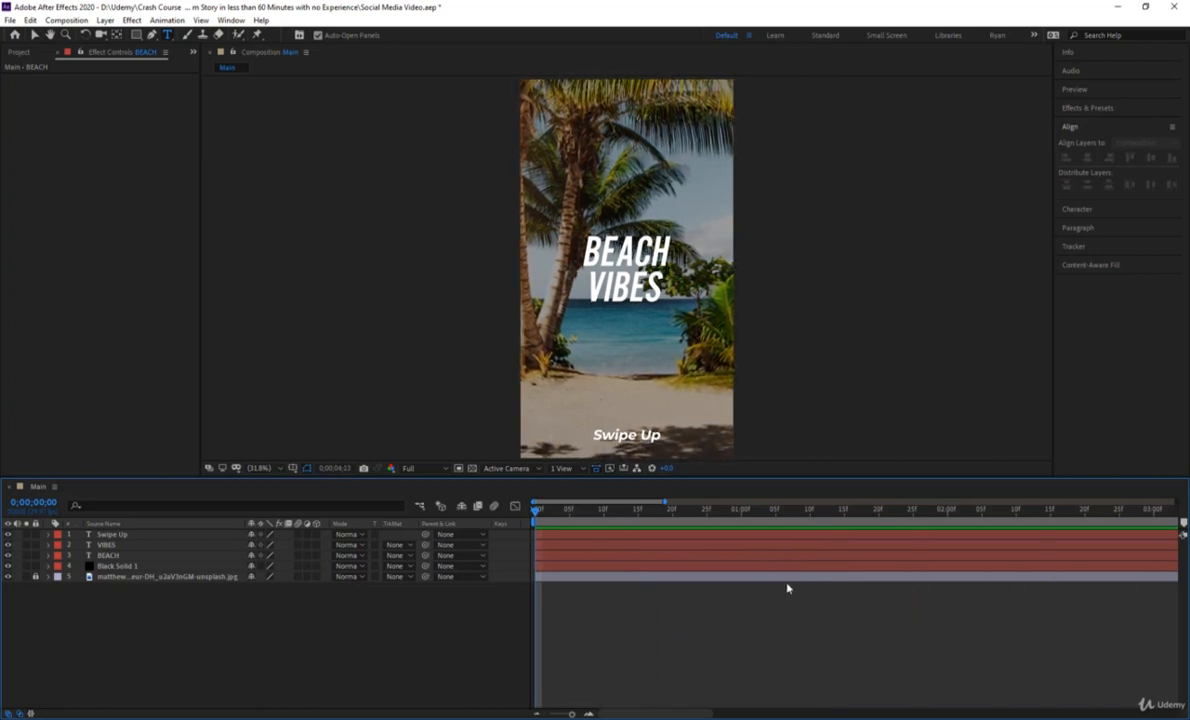
left_click_drag(572, 714, 567, 714)
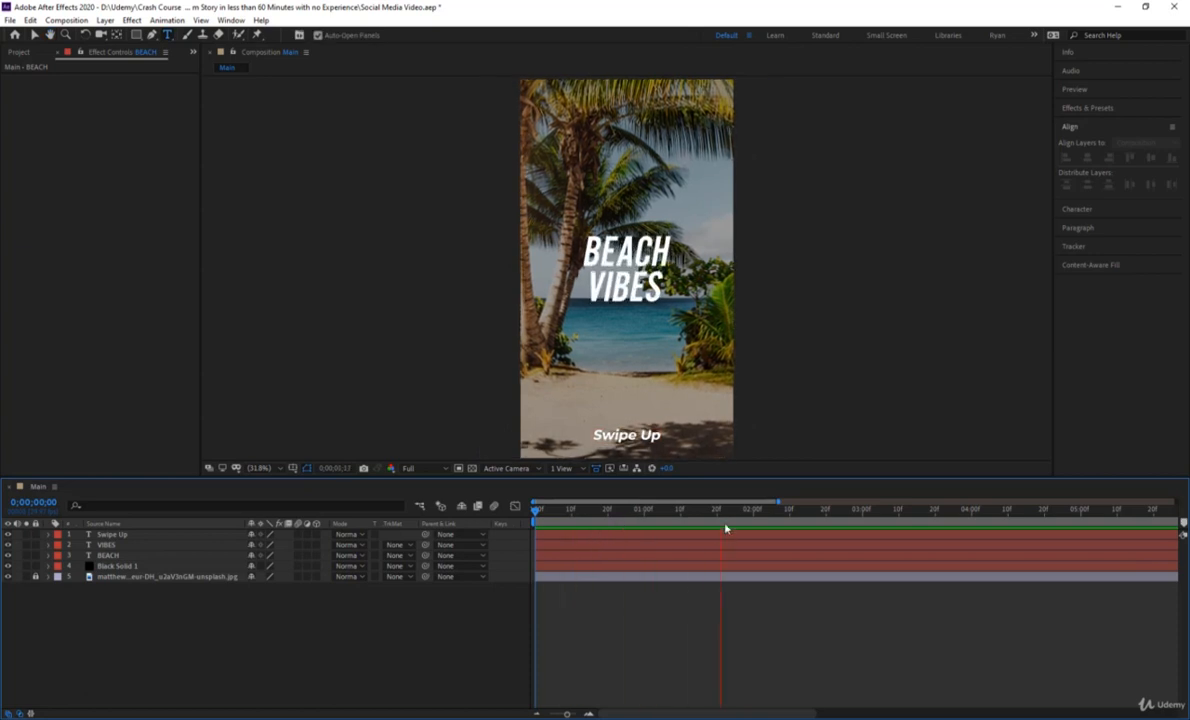
Reveal the Position property of the Swipe Up layer and enable its keyframing at 0;00;02;20.
left_click_drag(730, 511, 753, 517)
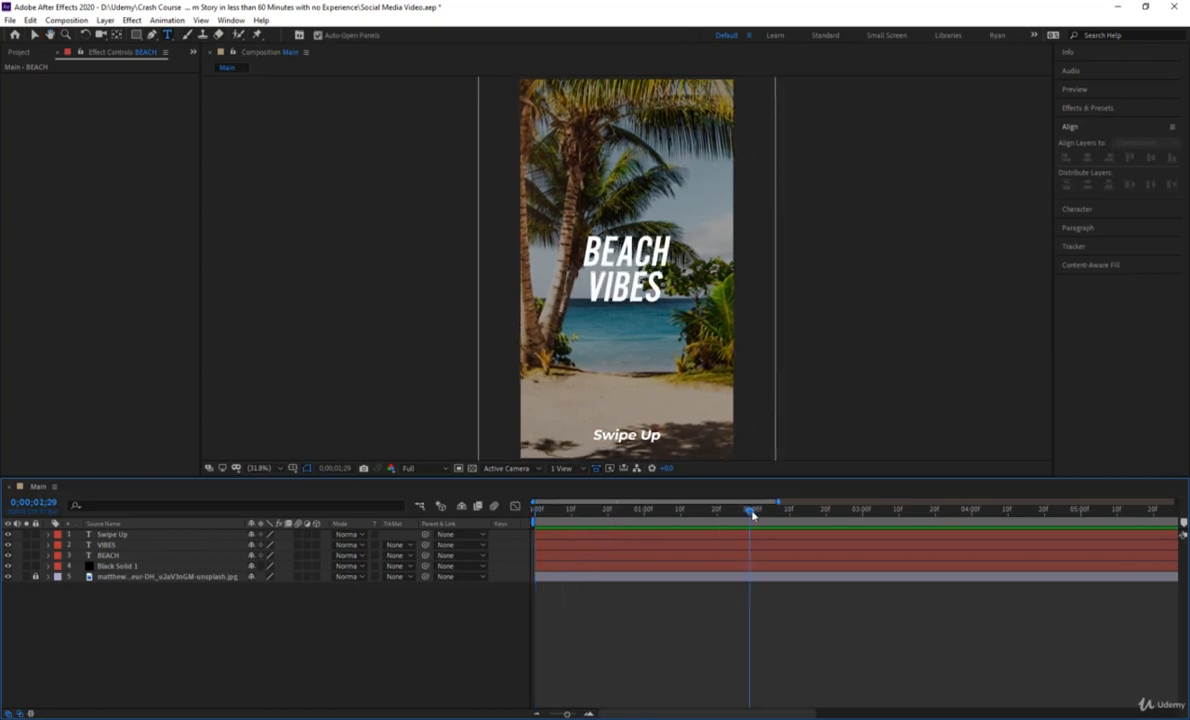
left_click(754, 537)
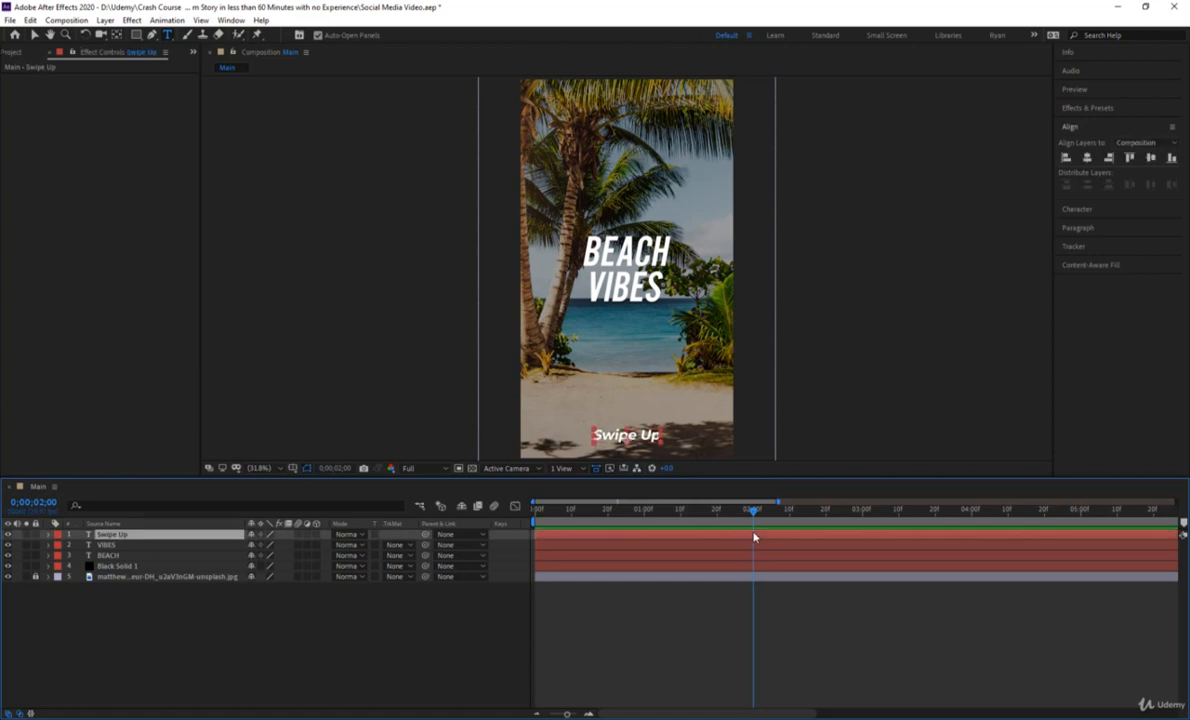
key("alt+shift+p")
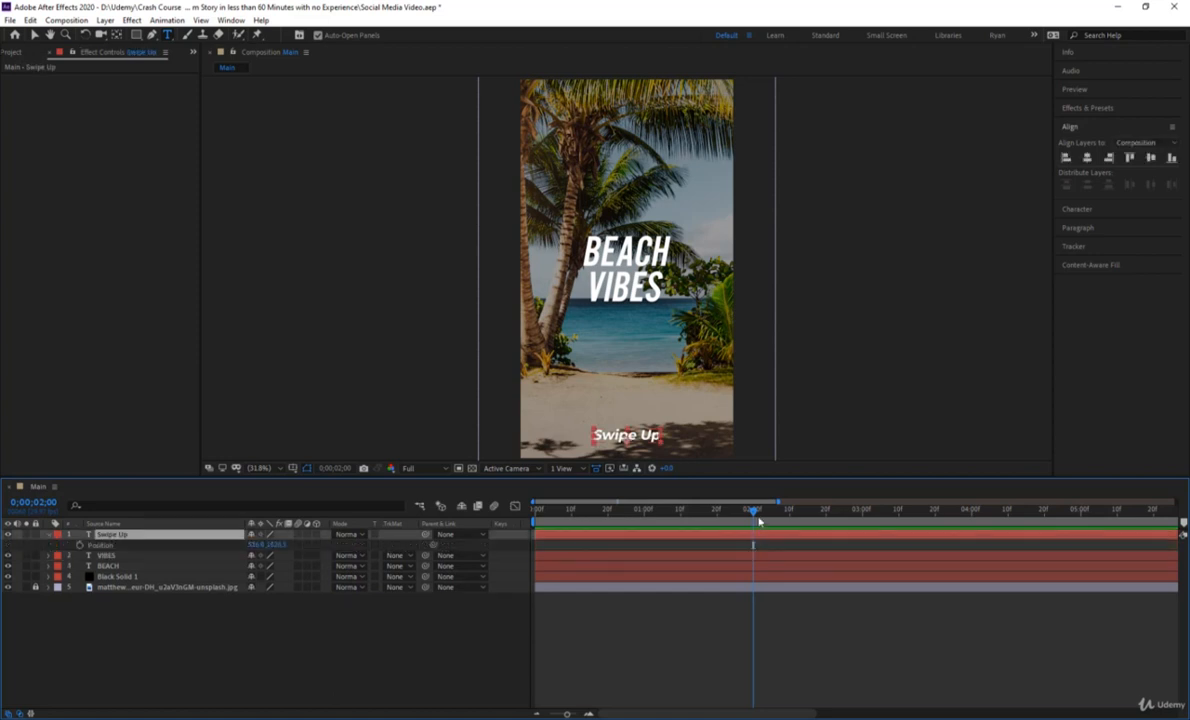
left_click_drag(756, 514, 826, 513)
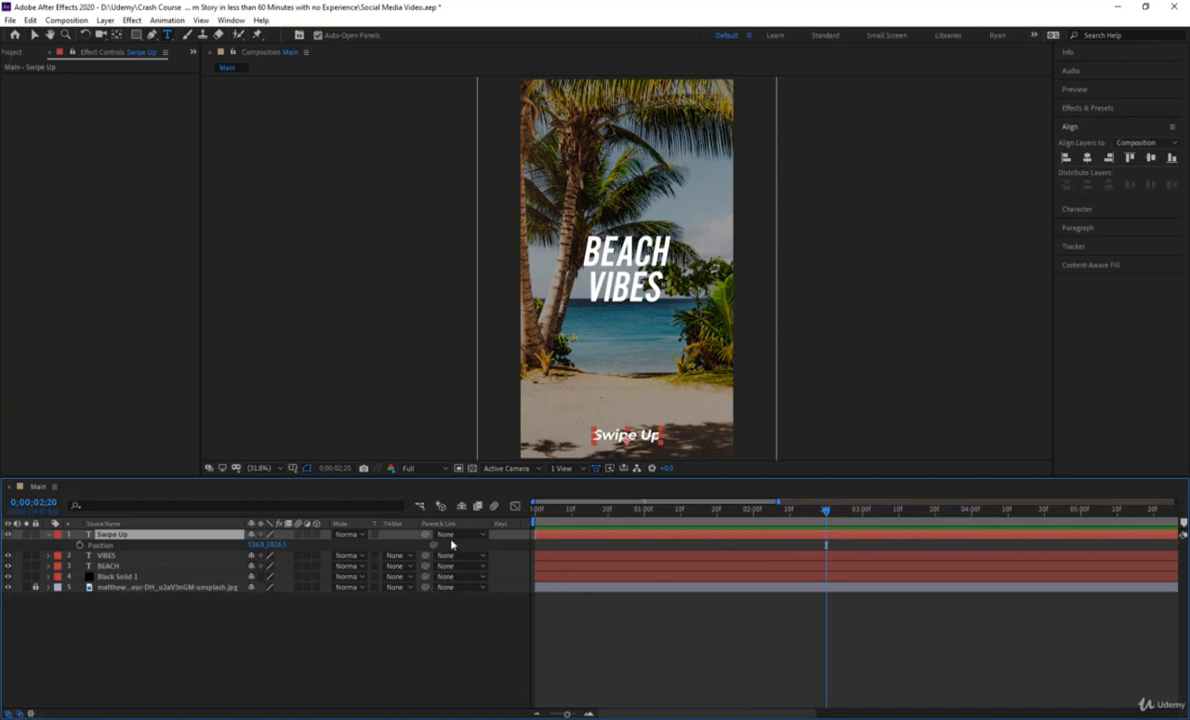
left_click(92, 546)
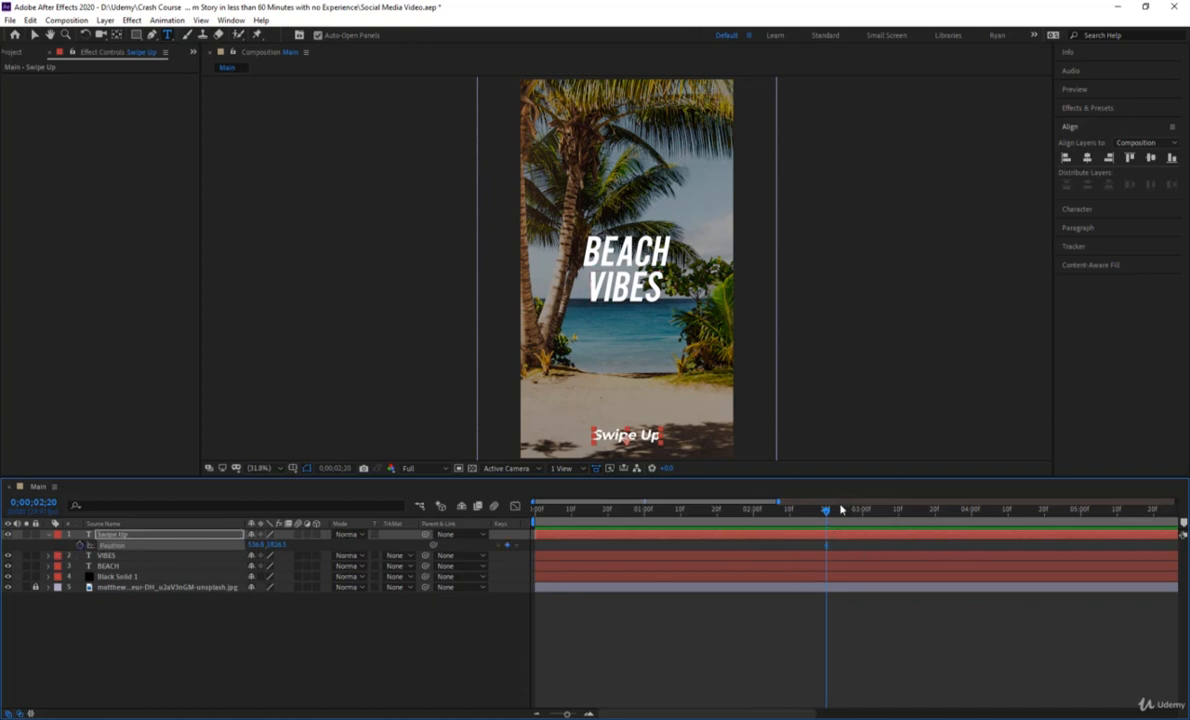
At 0;00;02;00, set the Swipe Up layer's vertical position to about 2127.5, below the frame, and preview the slide-in.
left_click_drag(828, 519, 756, 523)
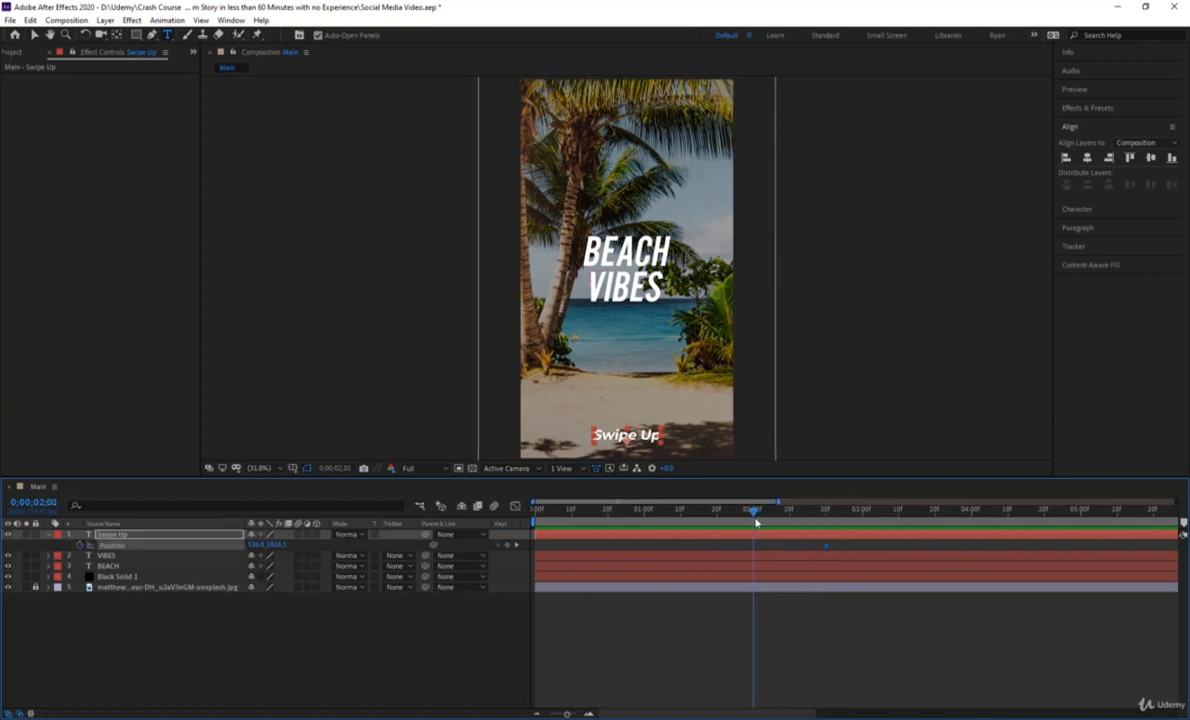
left_click_drag(276, 546, 372, 557)
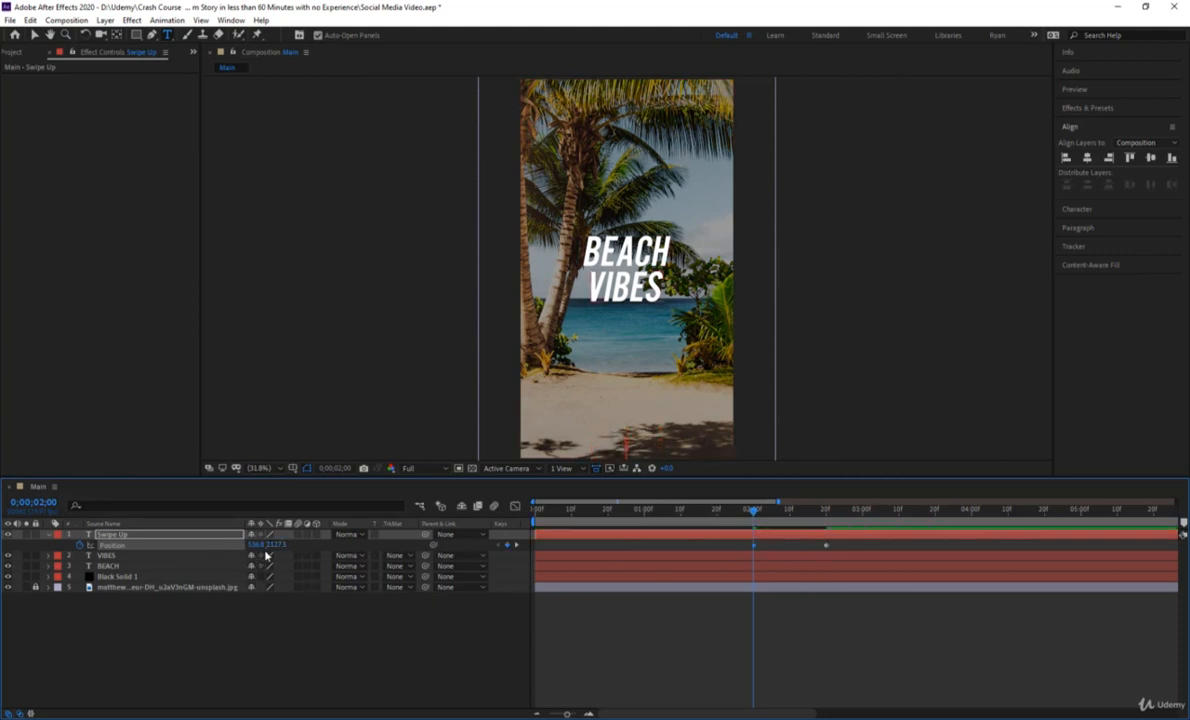
scroll(660, 388, "down", 2)
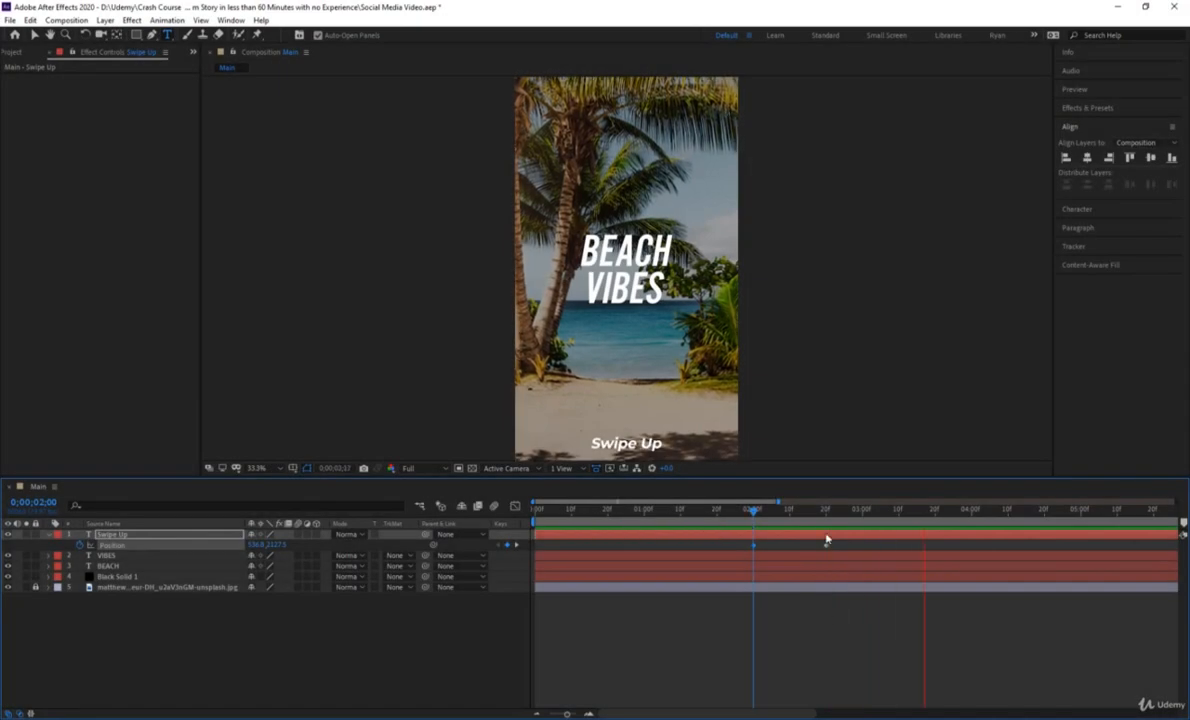
Apply Easy Ease to both Swipe Up Position keyframes and preview the slide-in.
left_click_drag(818, 510, 756, 521)
left_click(768, 543)
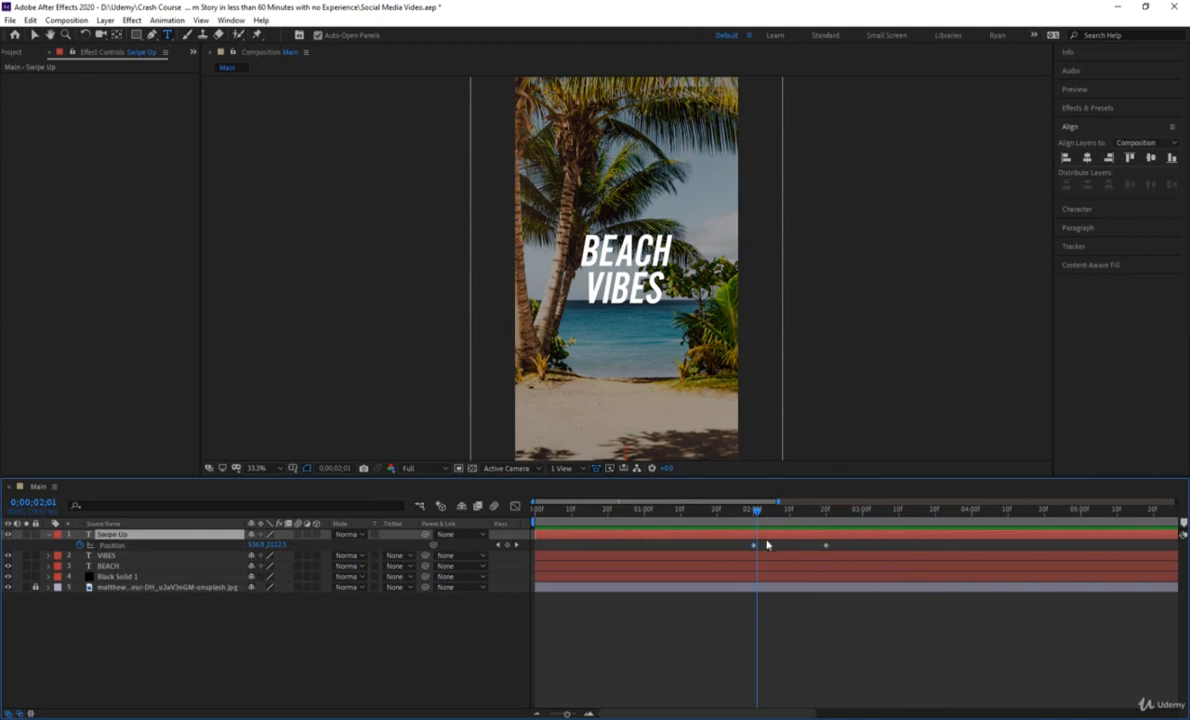
left_click(843, 549)
left_click_drag(843, 549, 728, 545)
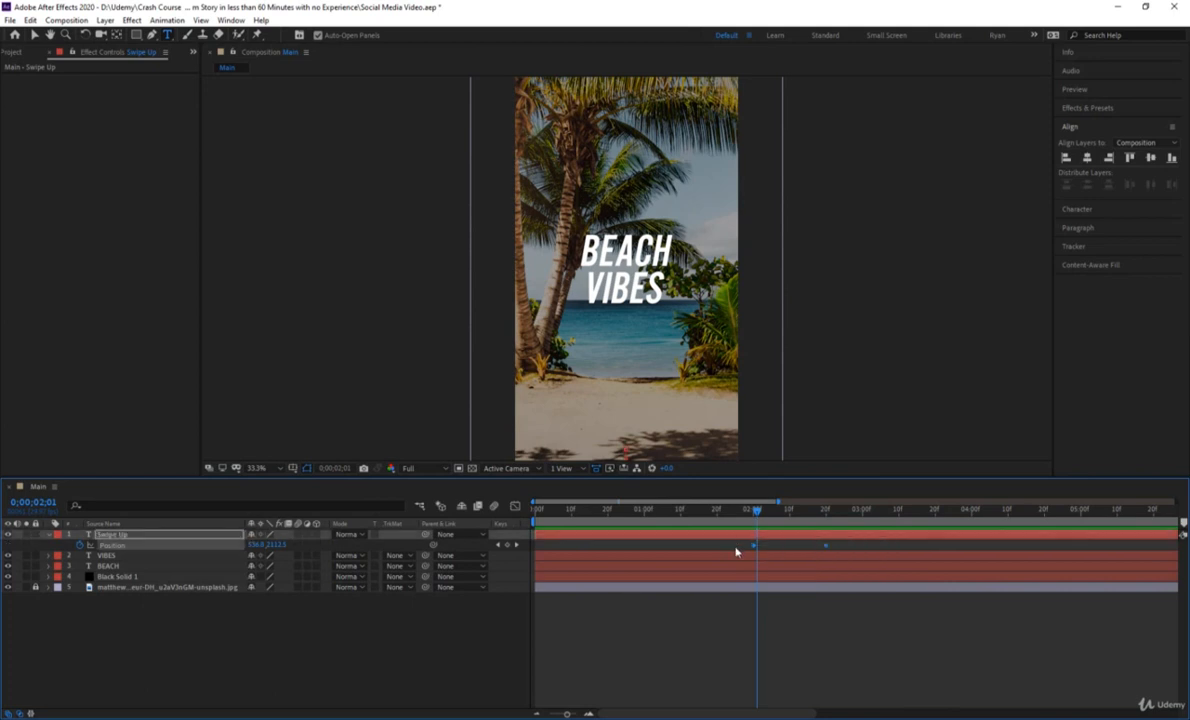
key("F9")
left_click(747, 521)
key("space")
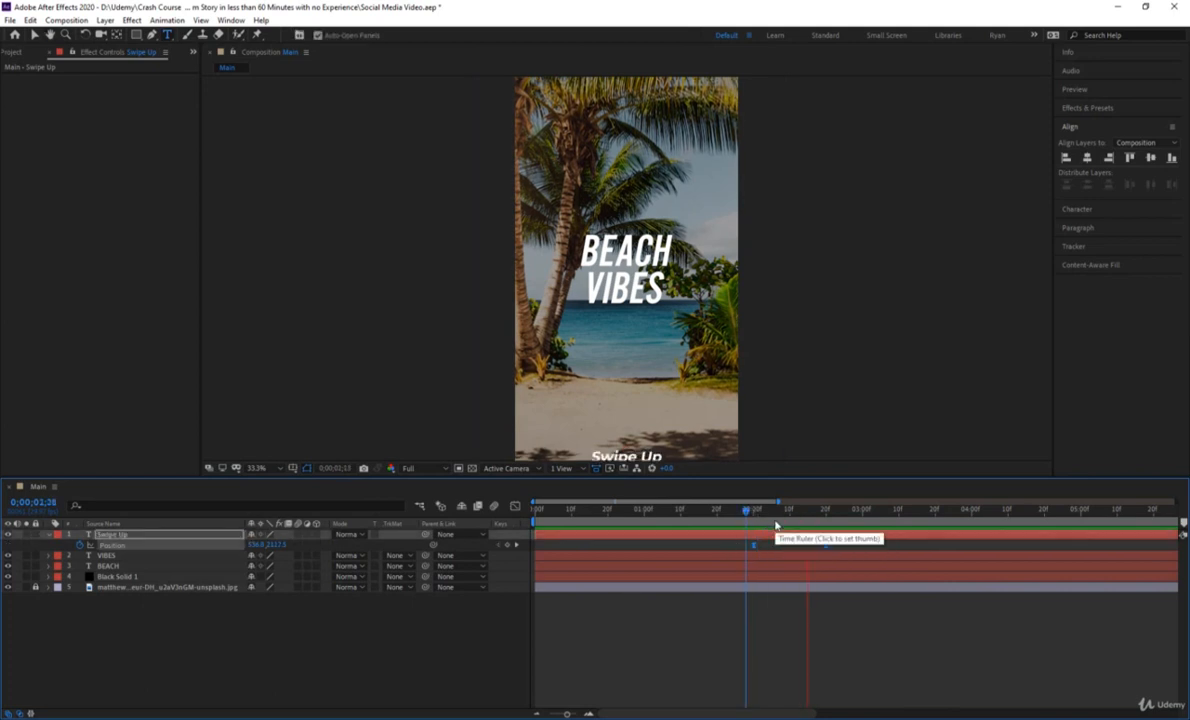
left_click(790, 522)
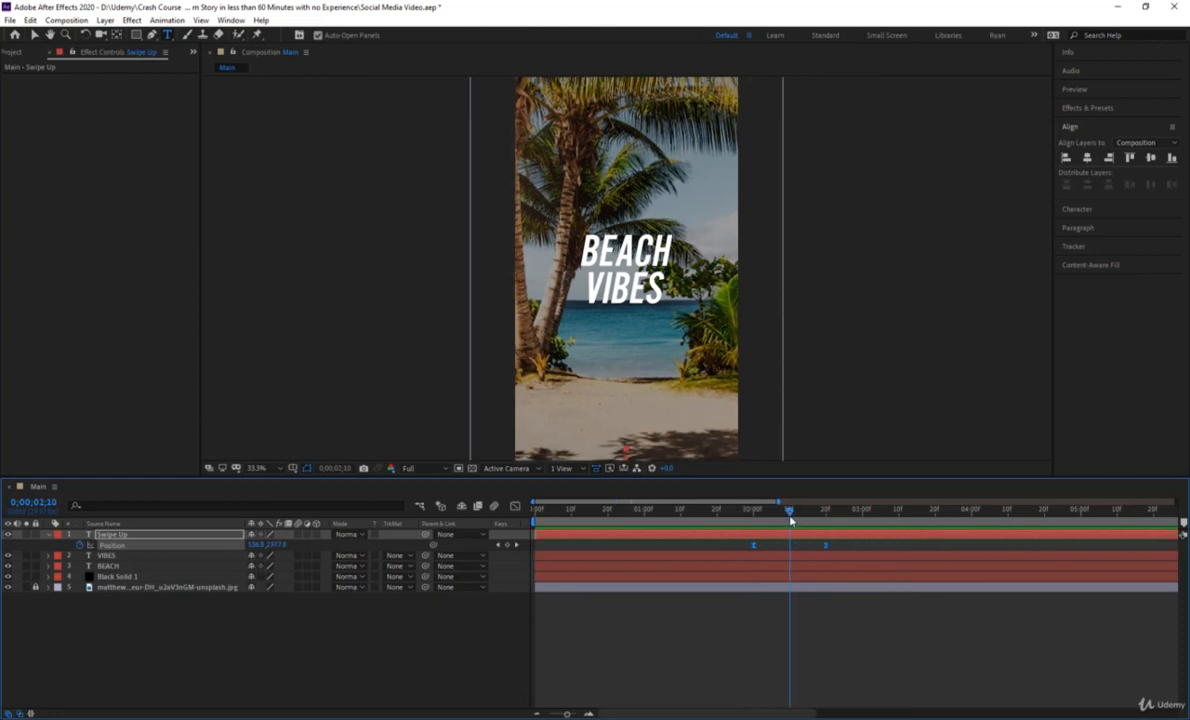
Reshape the Swipe Up speed curve in the Graph Editor into an early peak of about 1800 px/sec with a long slowdown, and preview it.
left_click(516, 507)
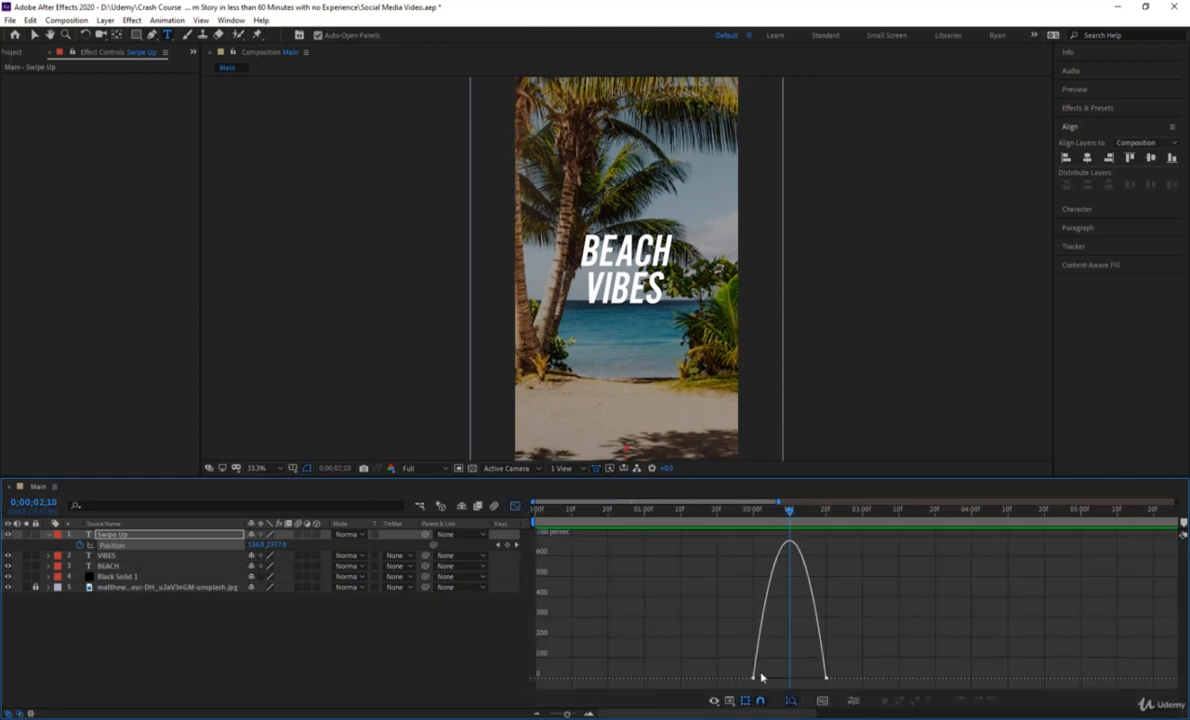
mouse_move(733, 672)
left_mouse_down()
mouse_move(760, 689)
mouse_move(797, 664)
mouse_move(779, 655)
mouse_move(775, 665)
left_mouse_up()
left_click(752, 527)
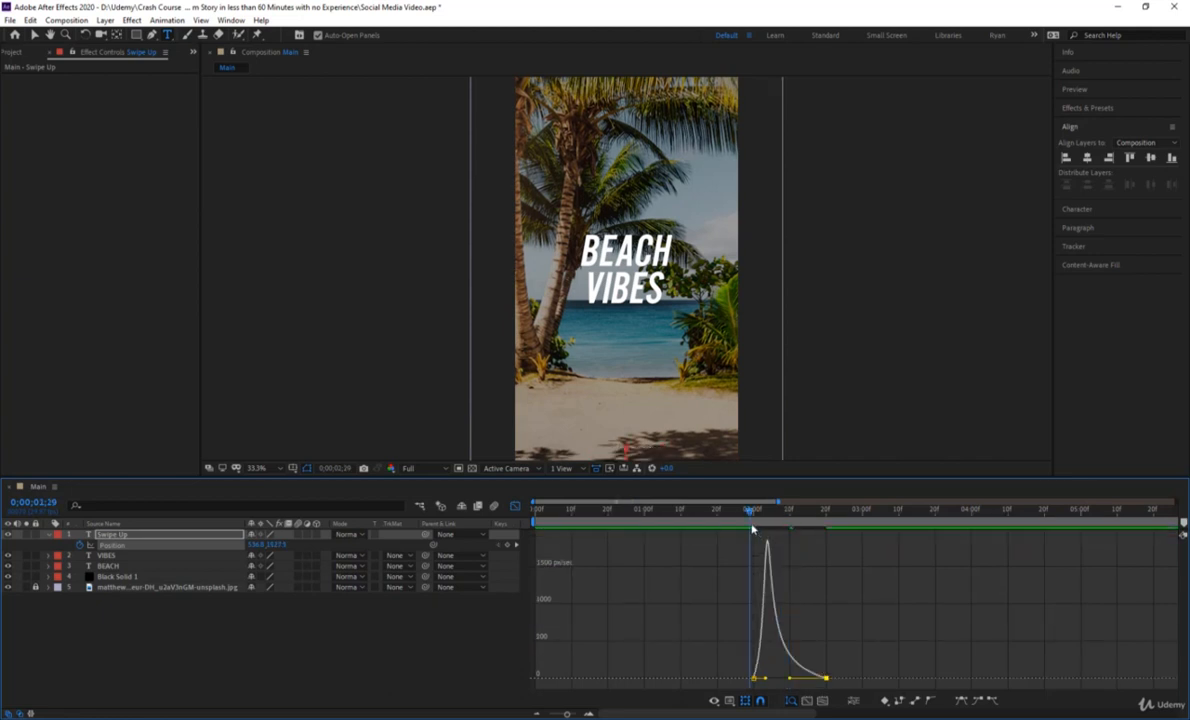
key("space")
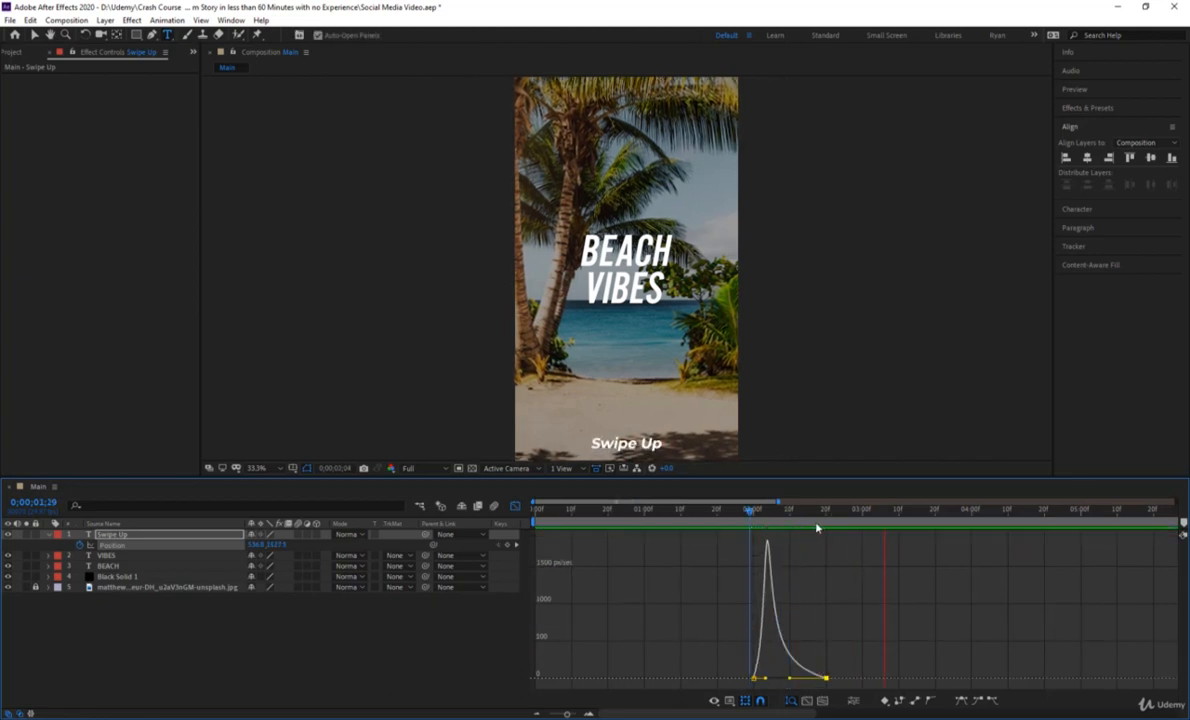
left_click_drag(817, 527, 754, 527)
key("space")
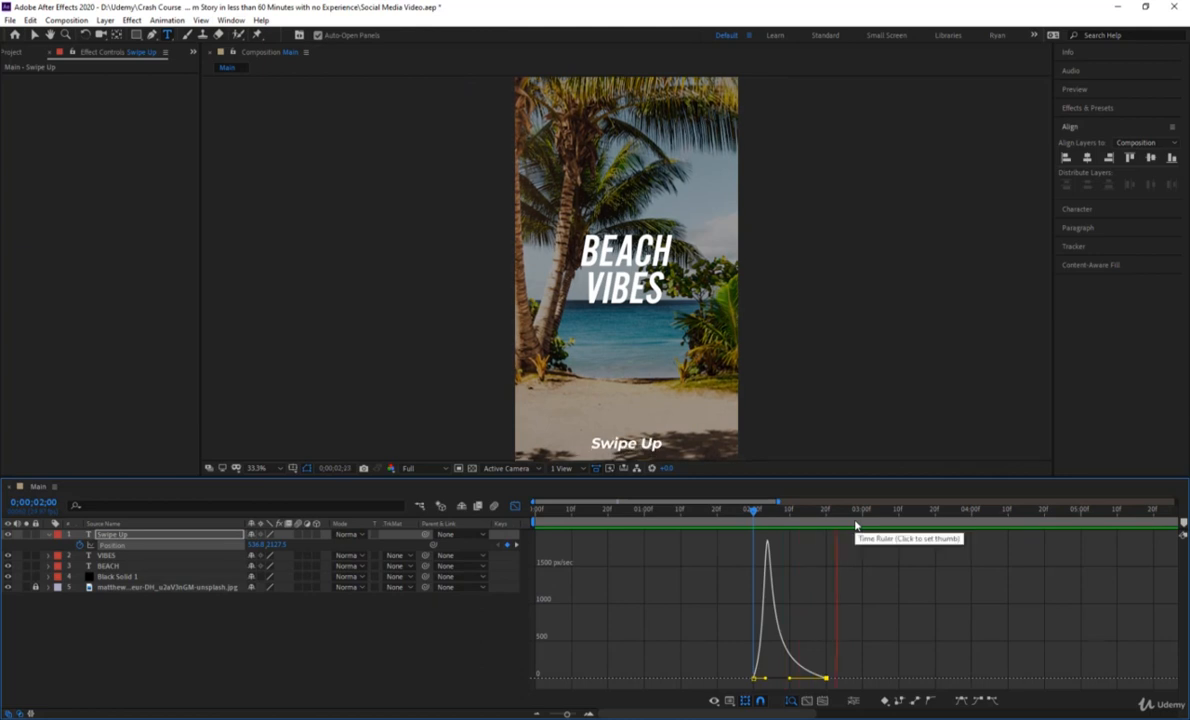
left_click(817, 521)
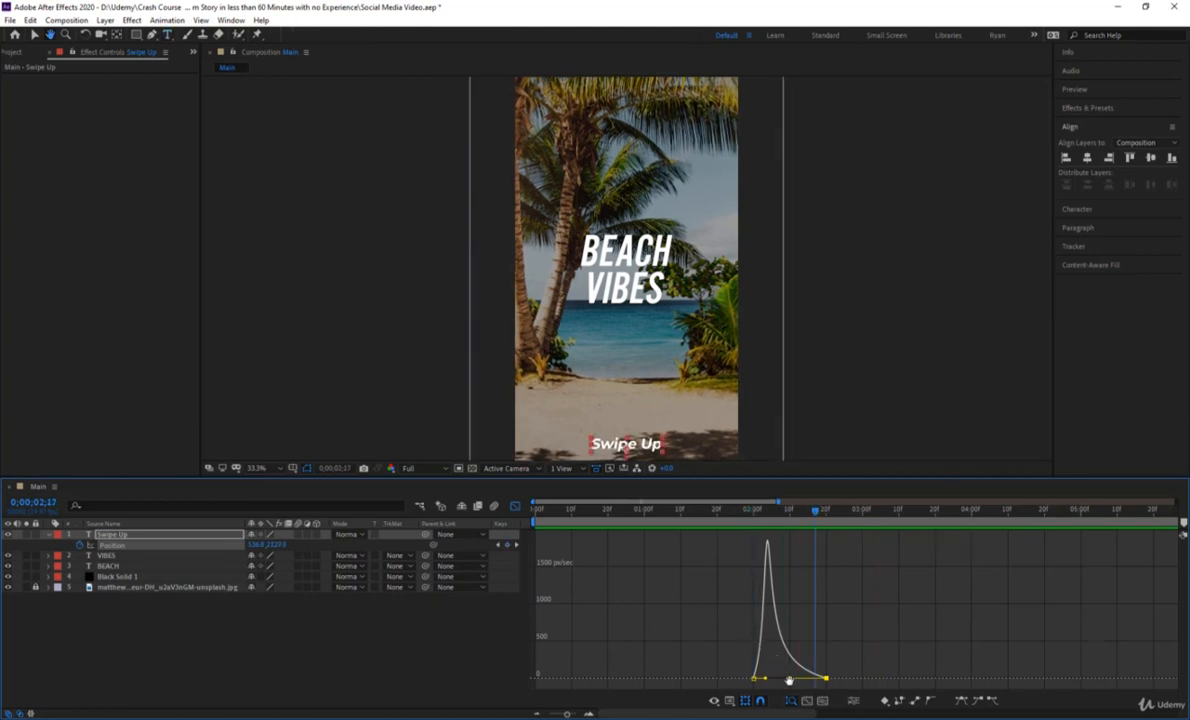
Sharpen the Swipe Up speed curve into a narrow peak of about 19000 px/sec midway between its keyframes, preview it and close the Graph Editor.
key("ctrl+t")
left_click_drag(768, 678, 793, 683)
left_click(765, 523)
key("space")
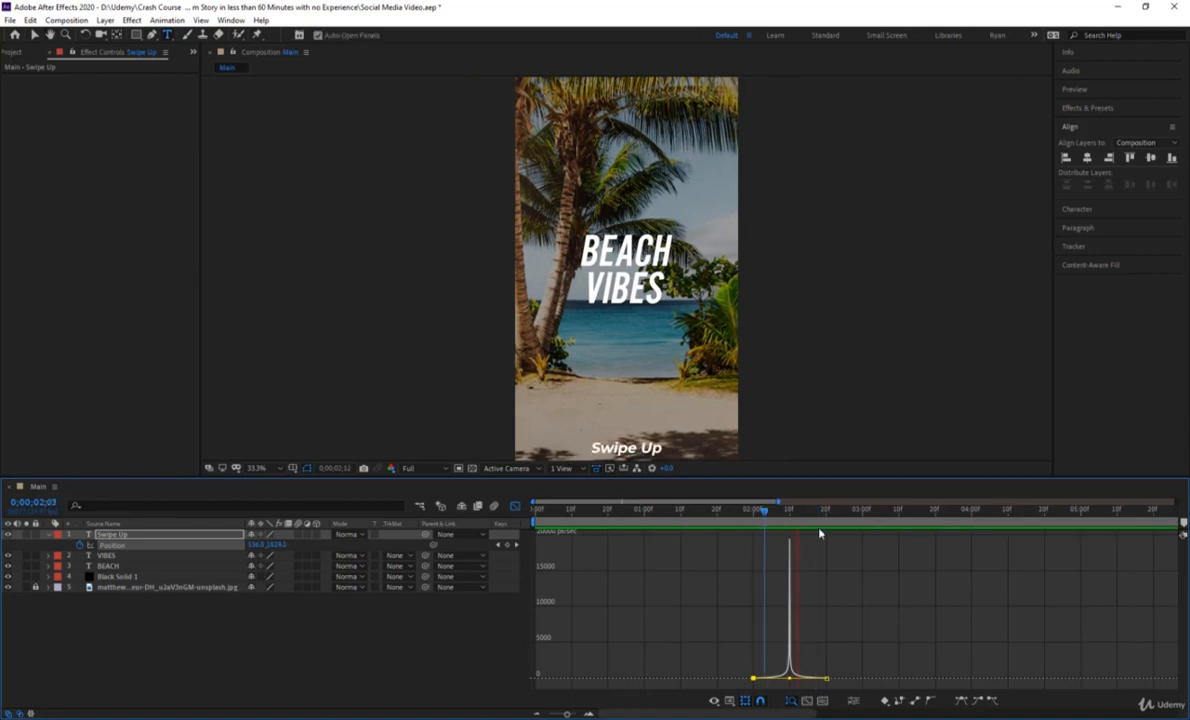
key("space")
left_click(516, 507)
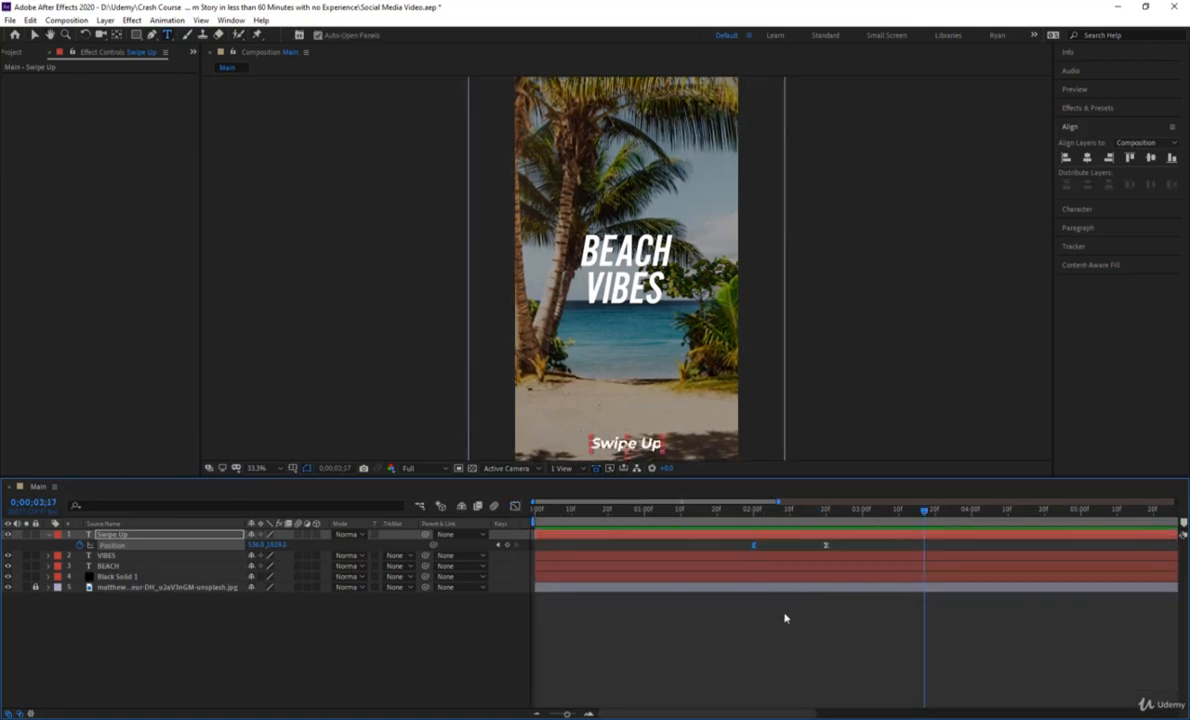
Preview the whole animation from the start and return the current time to 0;00;01;10.
left_click(784, 616)
key("Home")
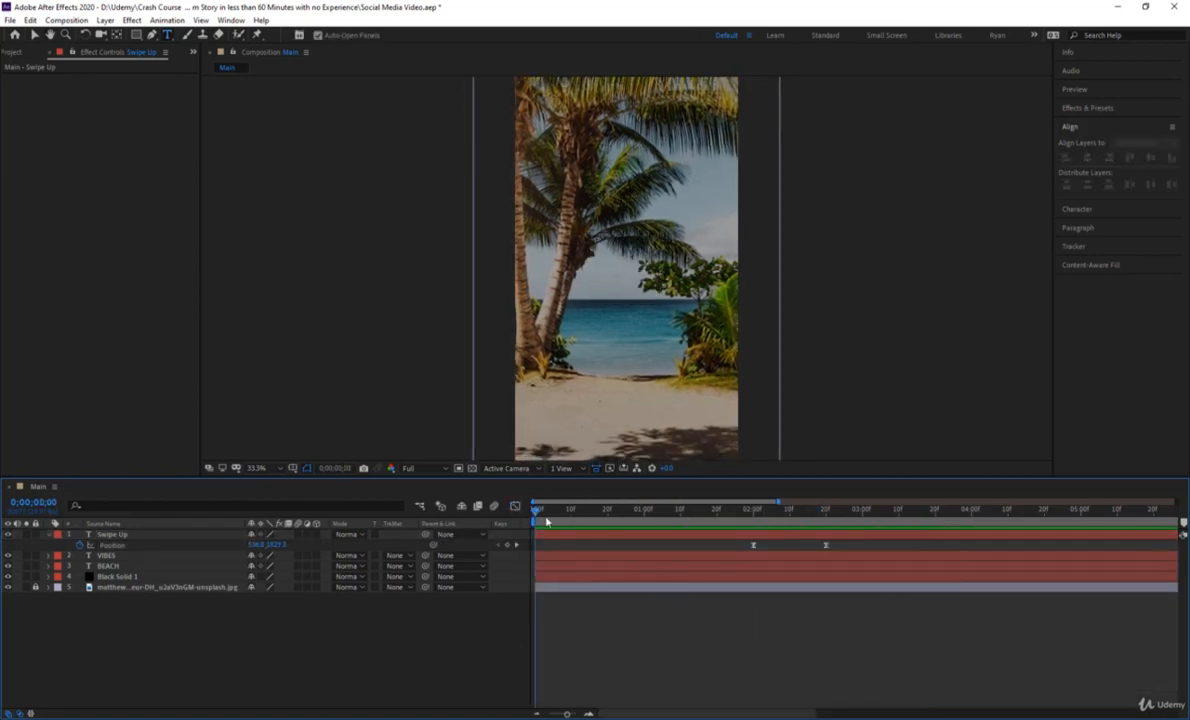
key("space")
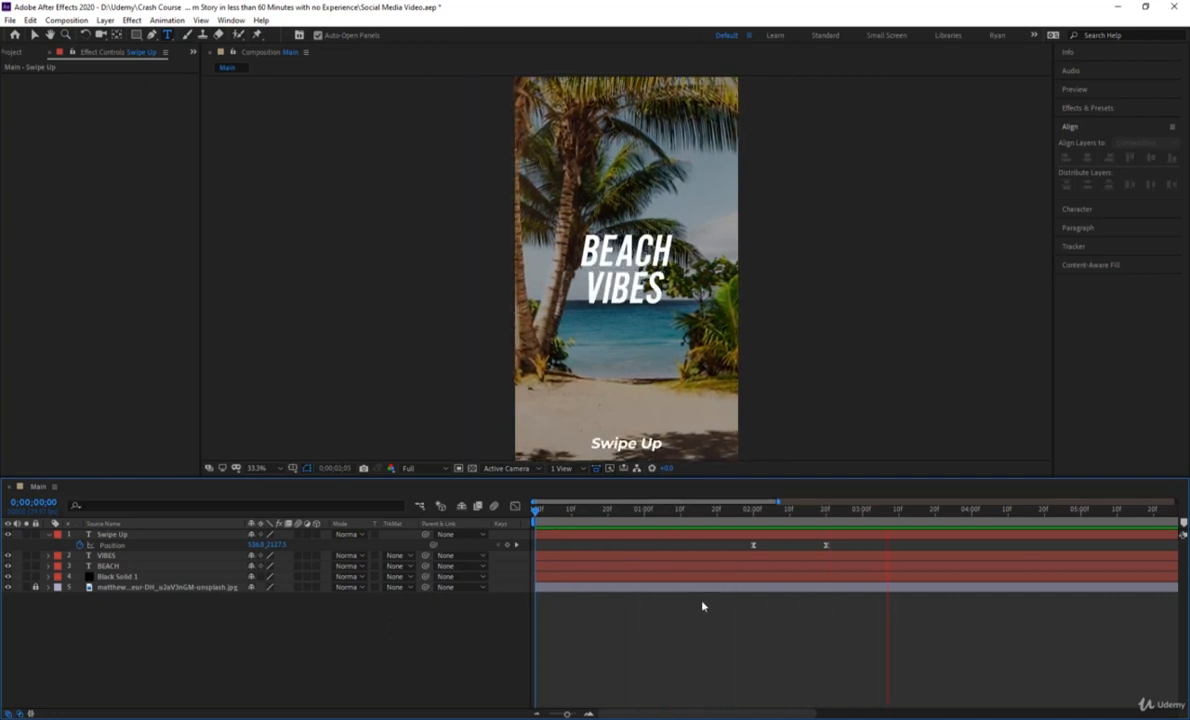
key("space")
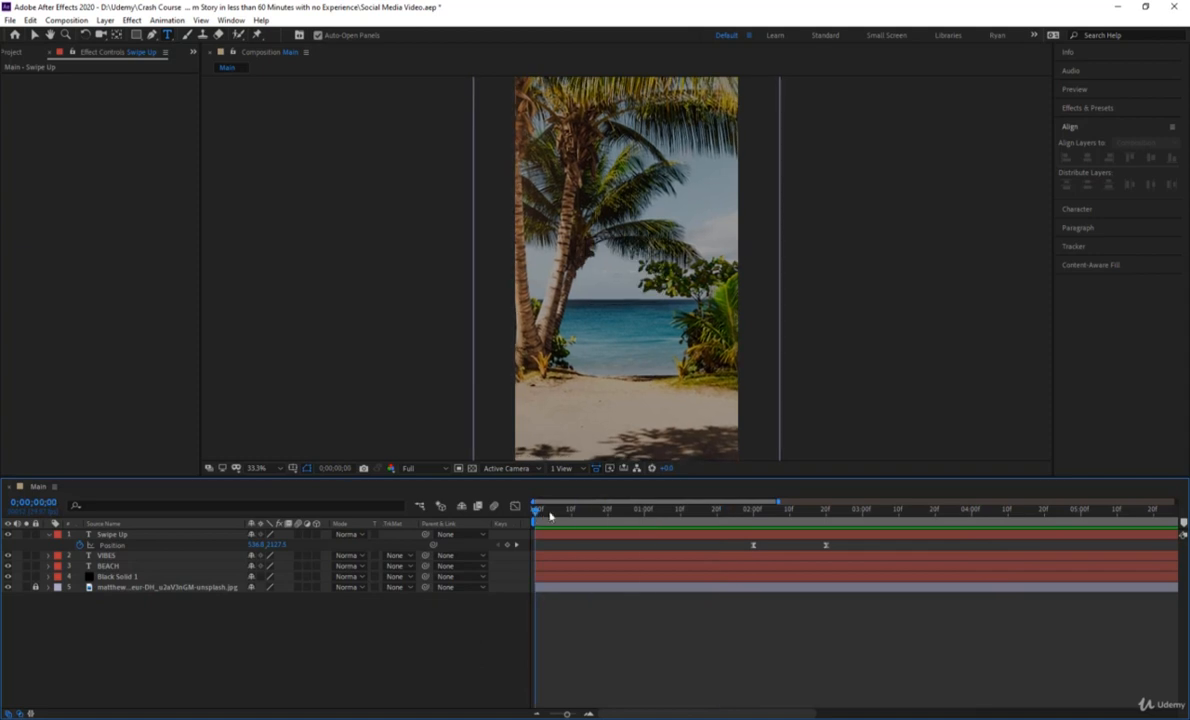
left_click(681, 523)
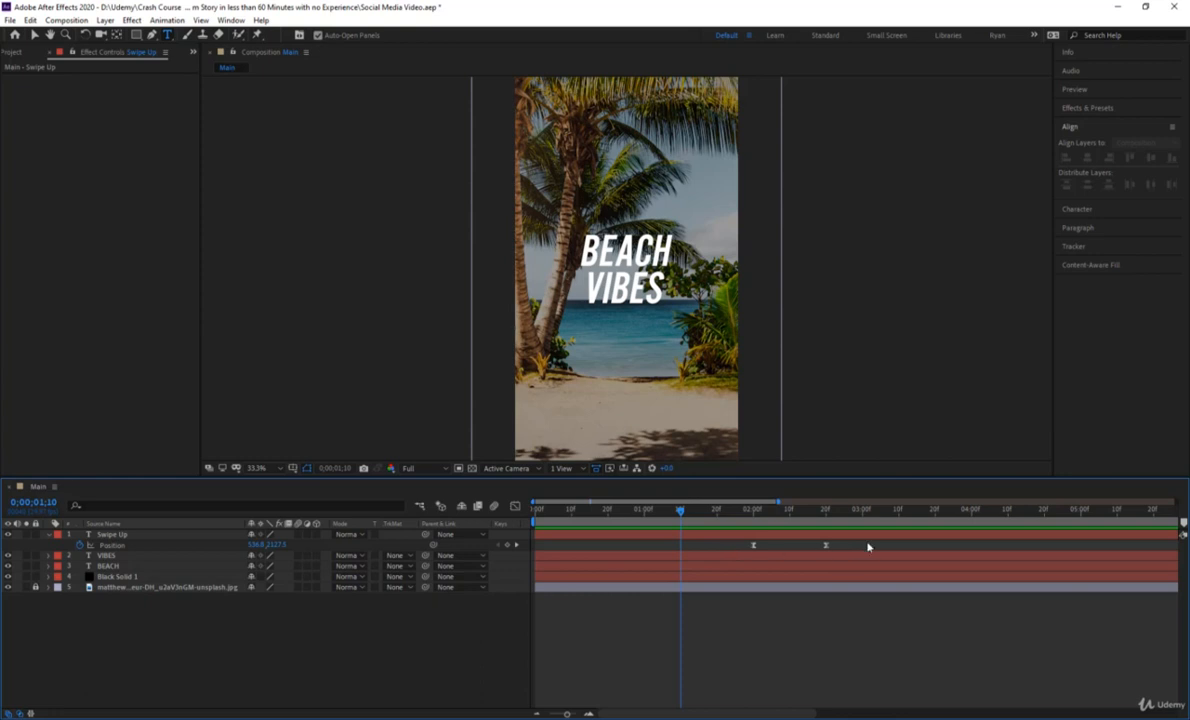
Reveal the keyframed properties of all layers and move the two Swipe Up Position keyframes to 0;00;01;00 and 0;00;01;20.
left_click_drag(867, 548, 733, 552)
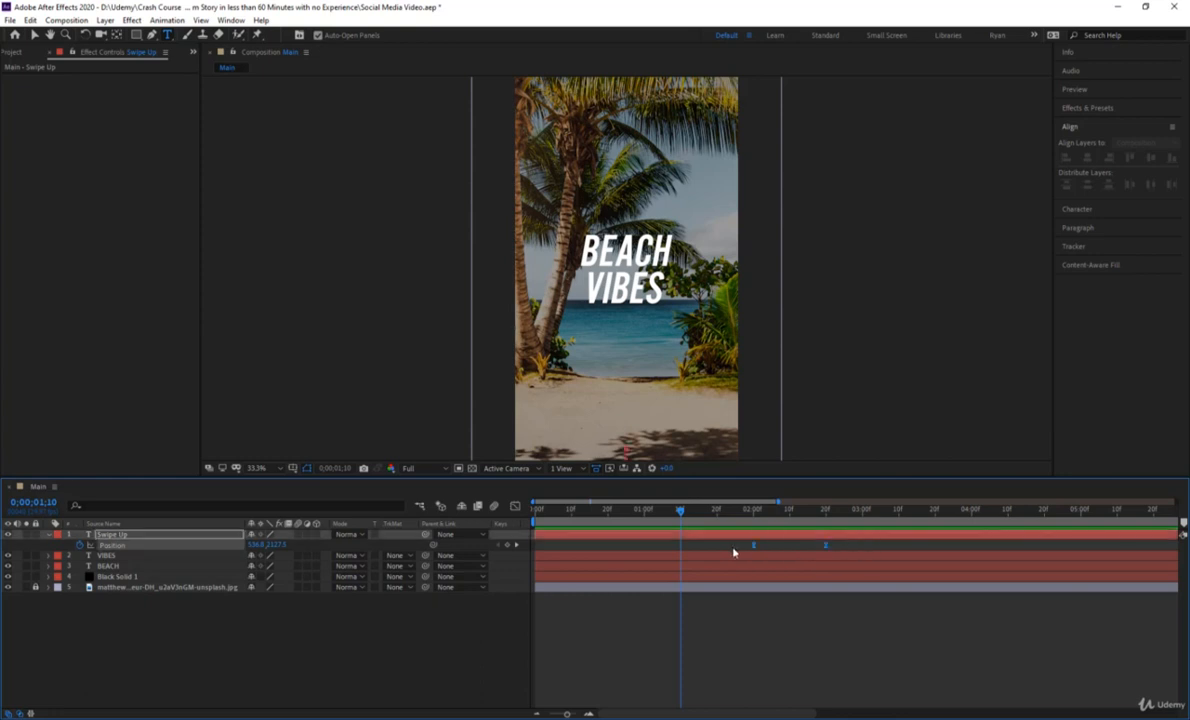
left_click(739, 648)
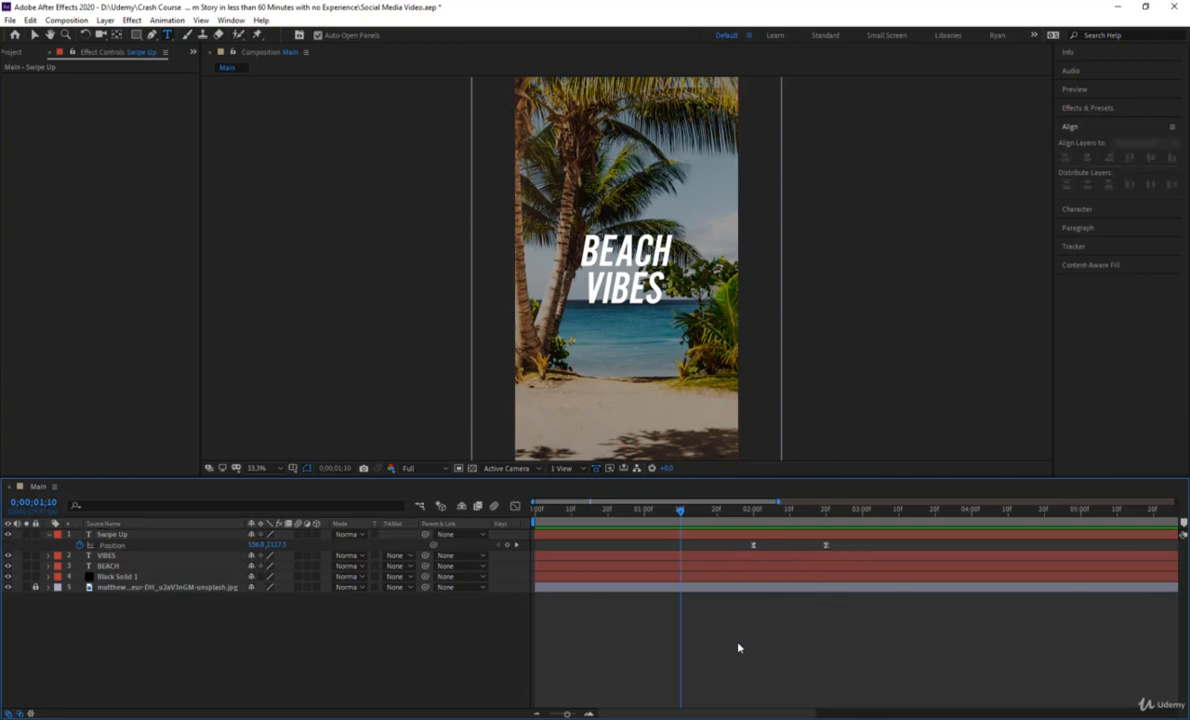
key("u")
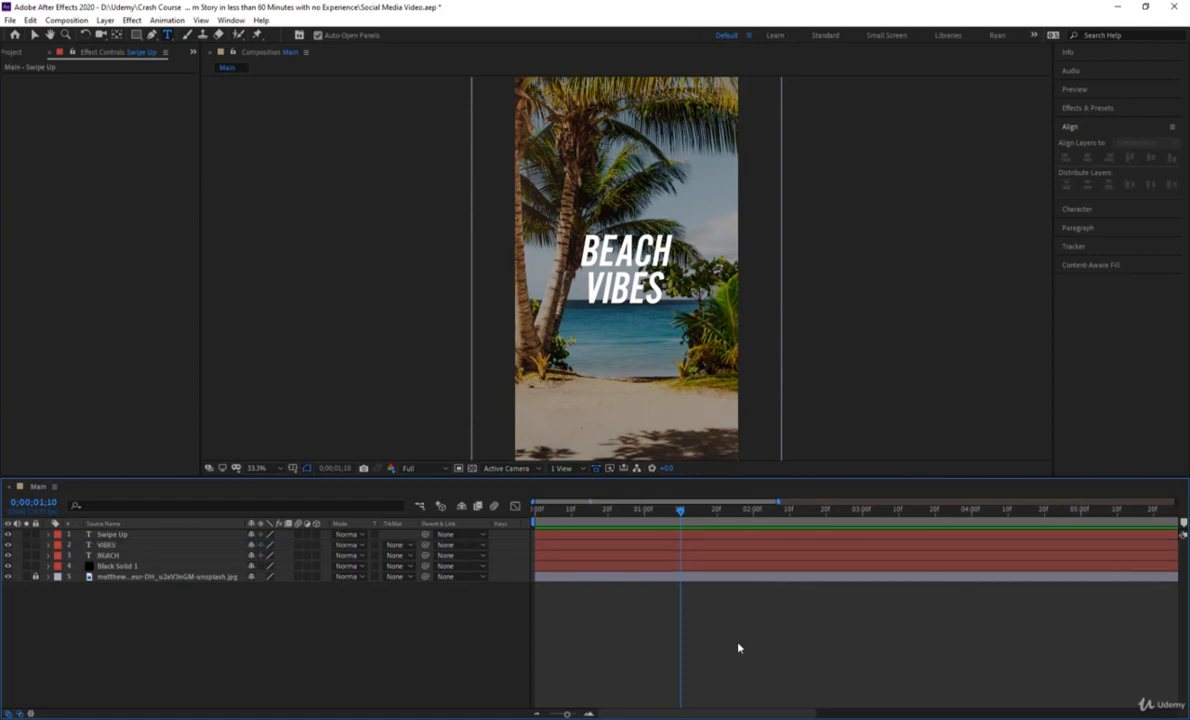
key("u")
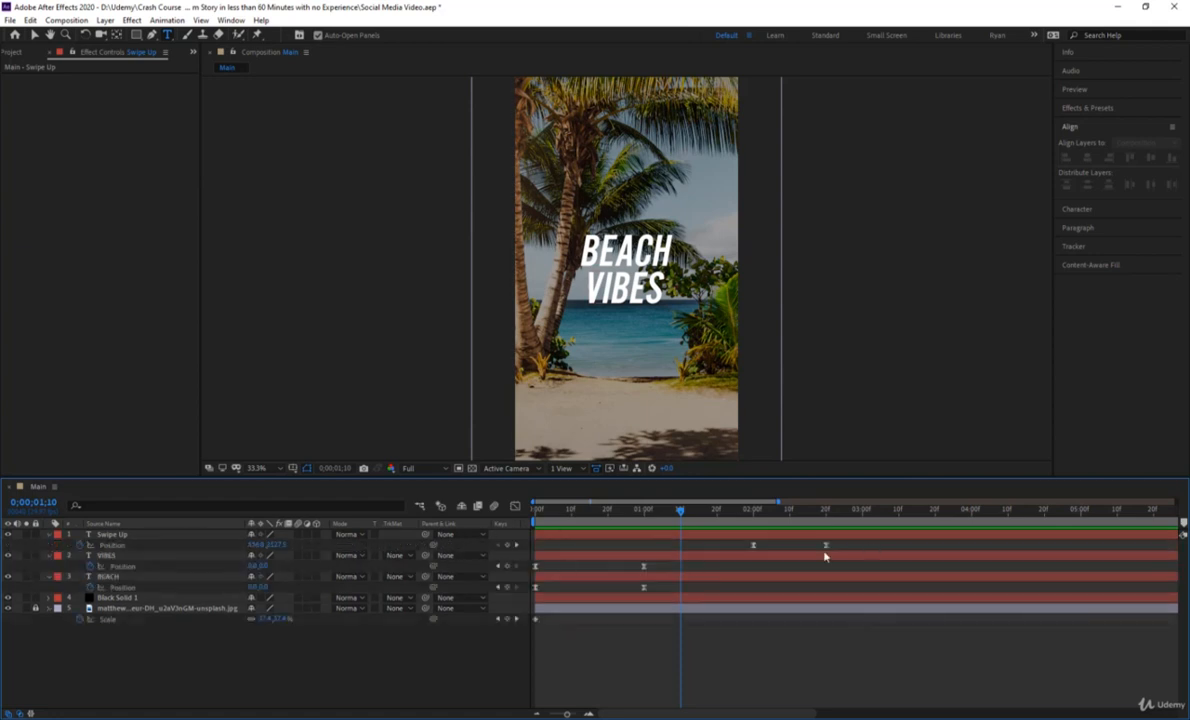
left_click_drag(875, 540, 477, 524)
left_click(656, 632)
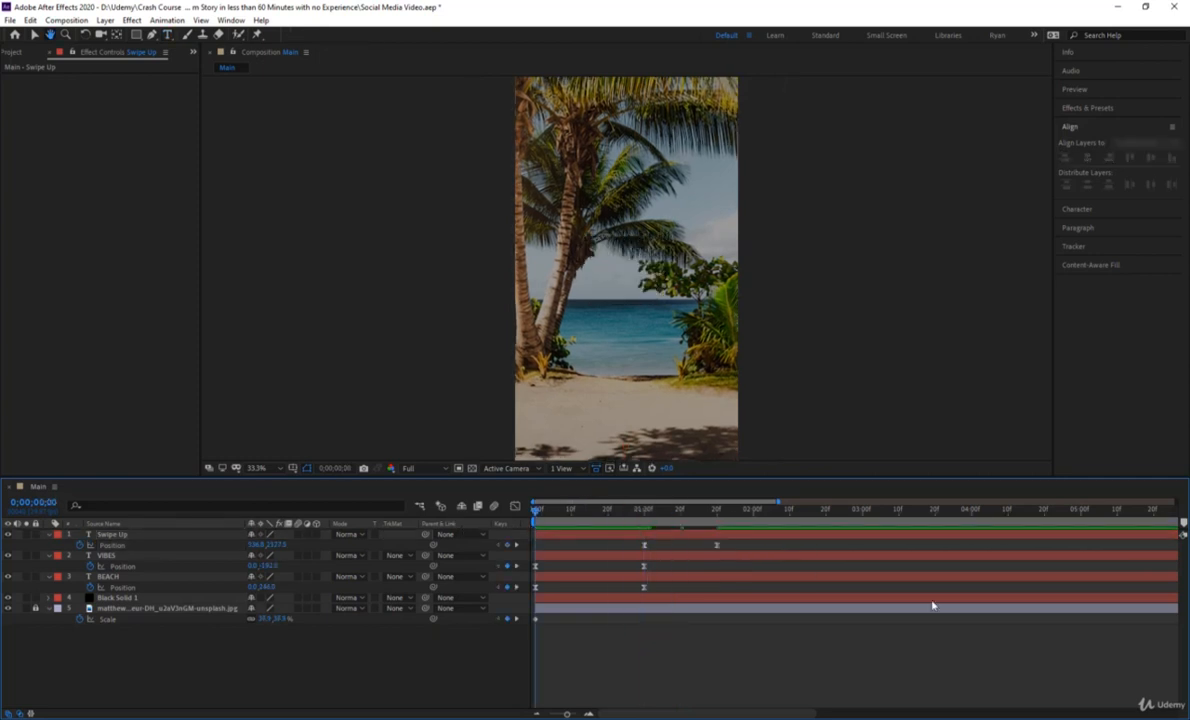
Preview the retimed animation from the start and inspect a wider stretch of the timeline.
key("space")
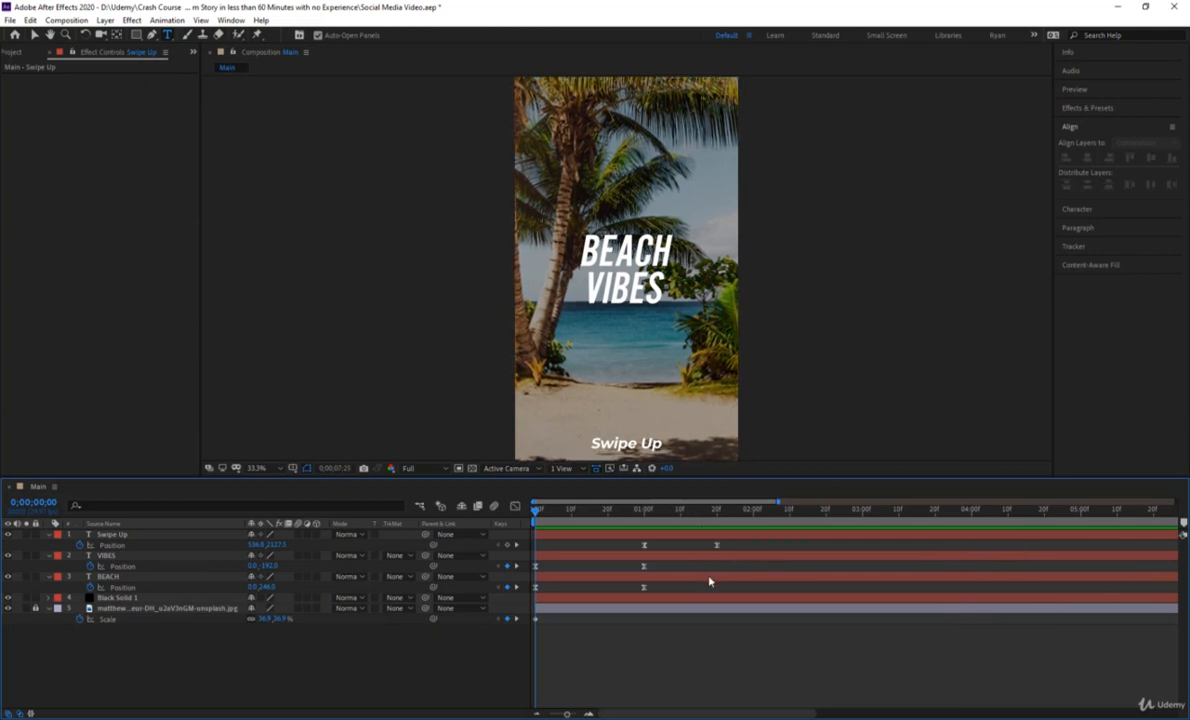
key("End")
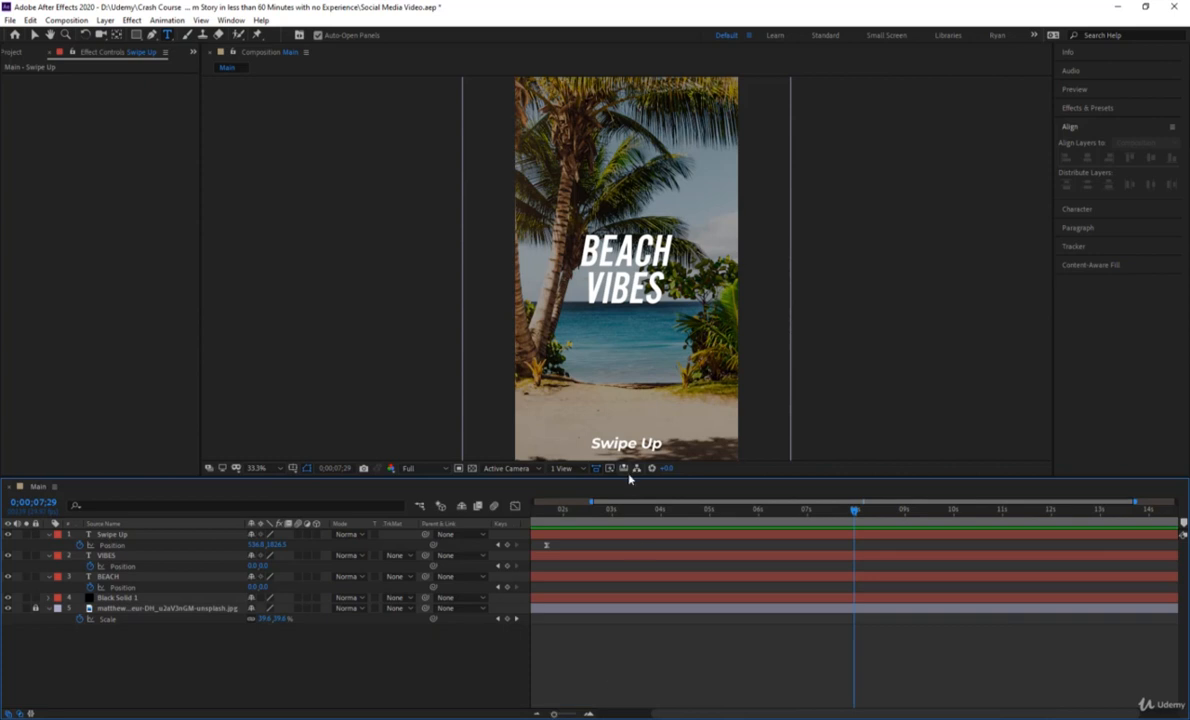
key("Home")
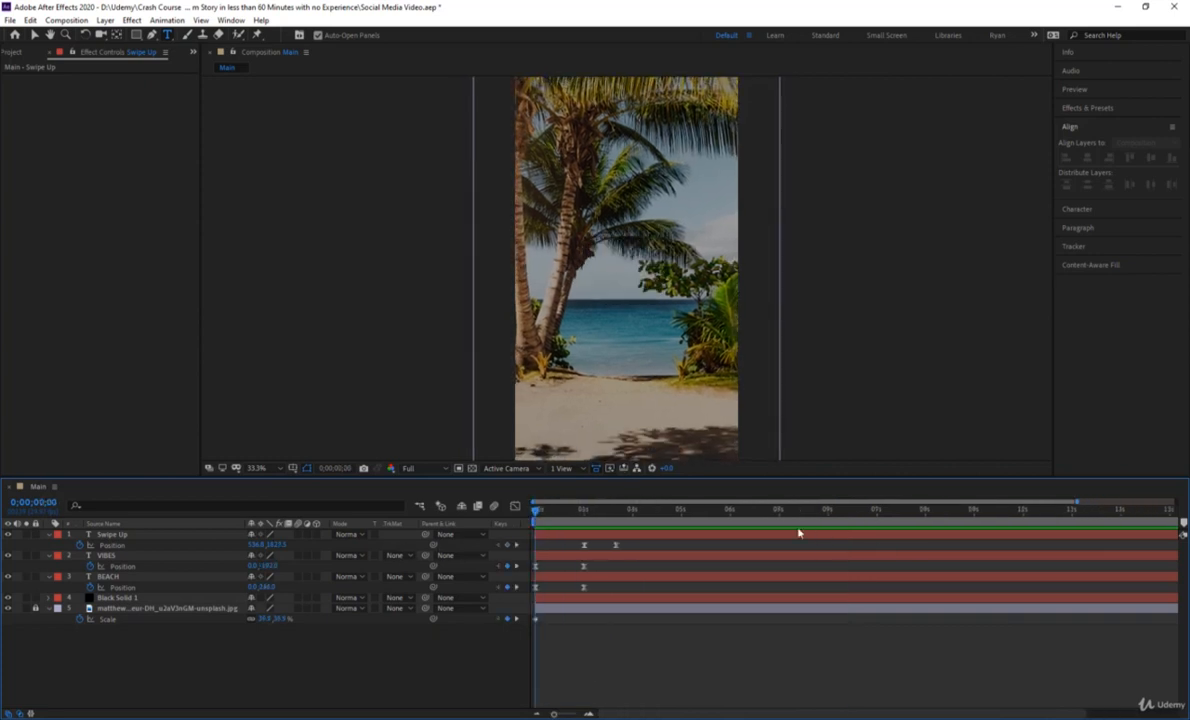
Duplicate the Swipe Up layer and time-reverse the copy so its keyframes play at the end of the composition.
left_click_drag(764, 513, 826, 529)
left_click(807, 534)
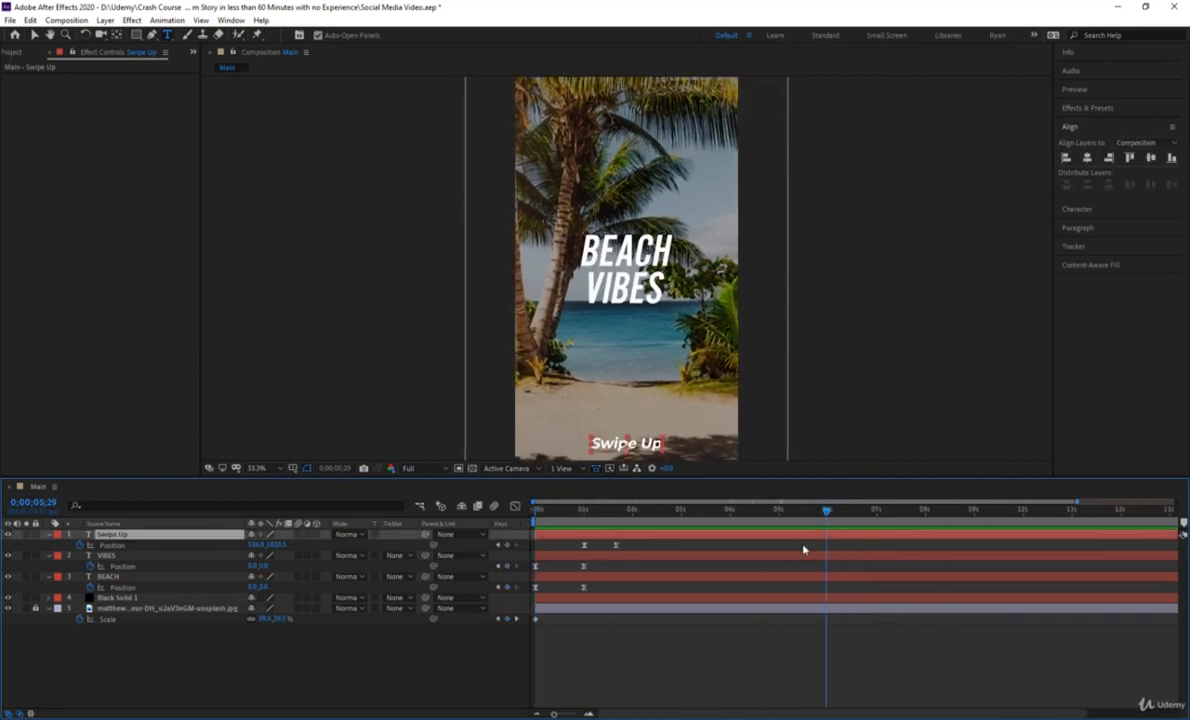
key("ctrl+d")
key("p")
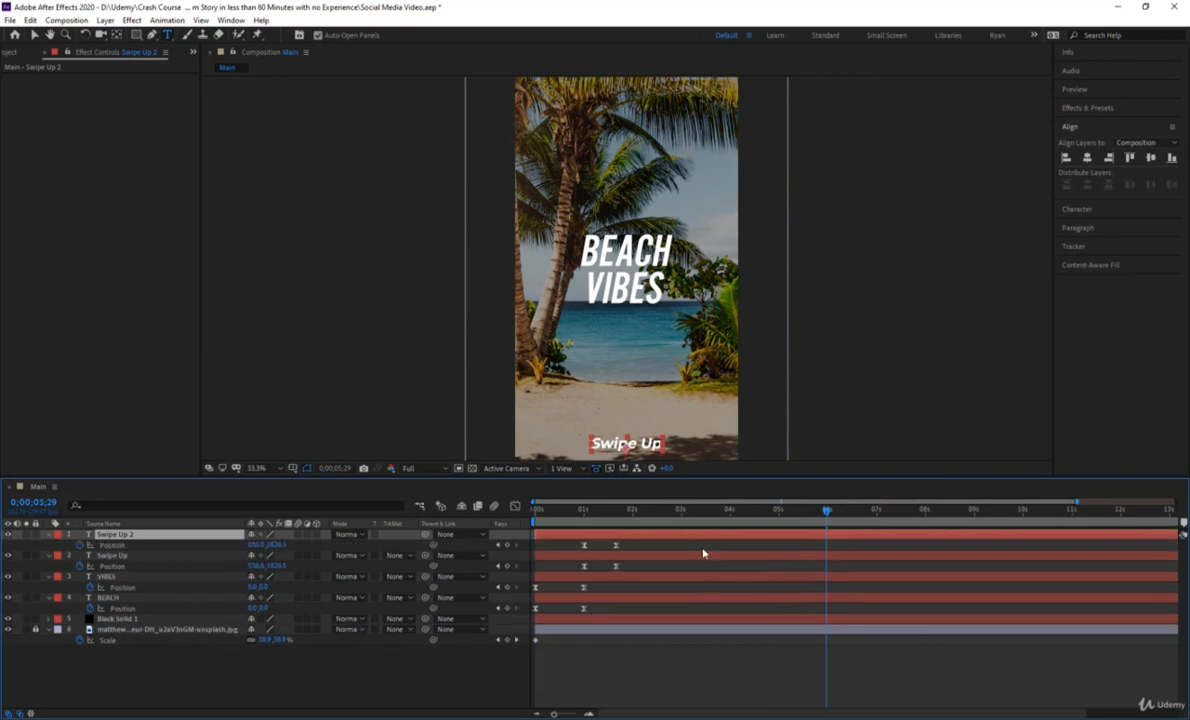
right_click(822, 538)
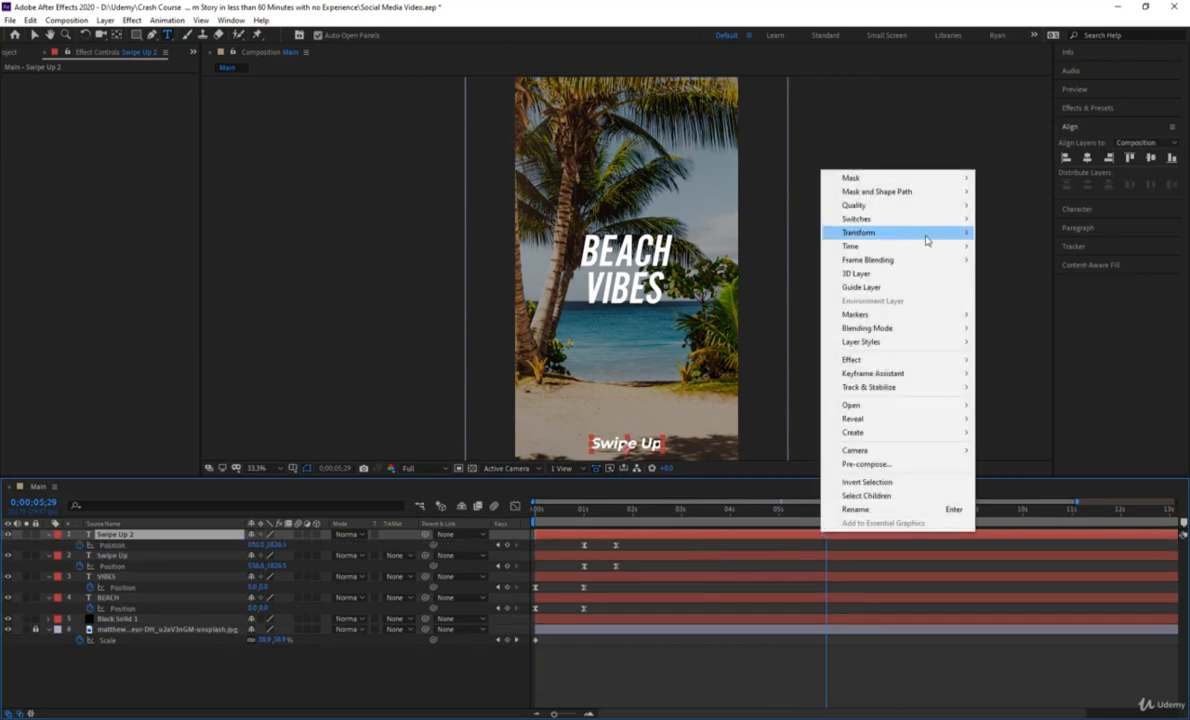
mouse_move(922, 249)
left_click(1026, 260)
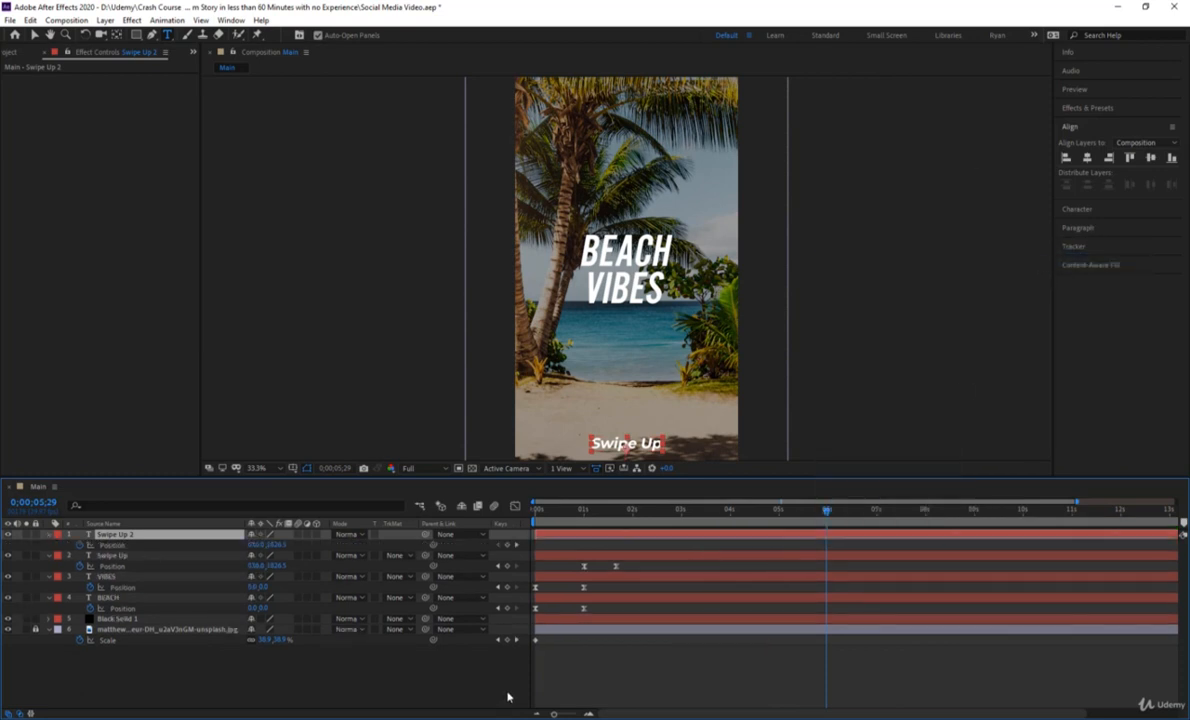
left_click_drag(555, 714, 518, 718)
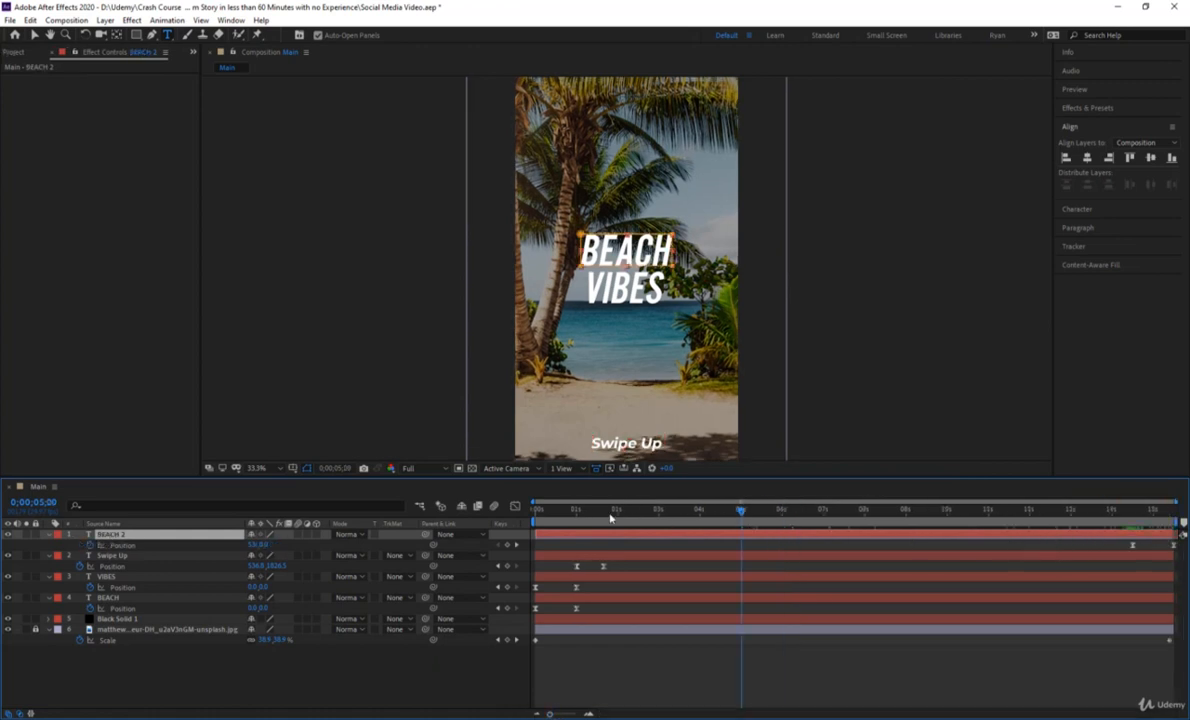
Duplicate and time-reverse the BEACH layer, trimming the original's end and the copy's start to 0;00;03;00.
left_click_drag(610, 517, 659, 540)
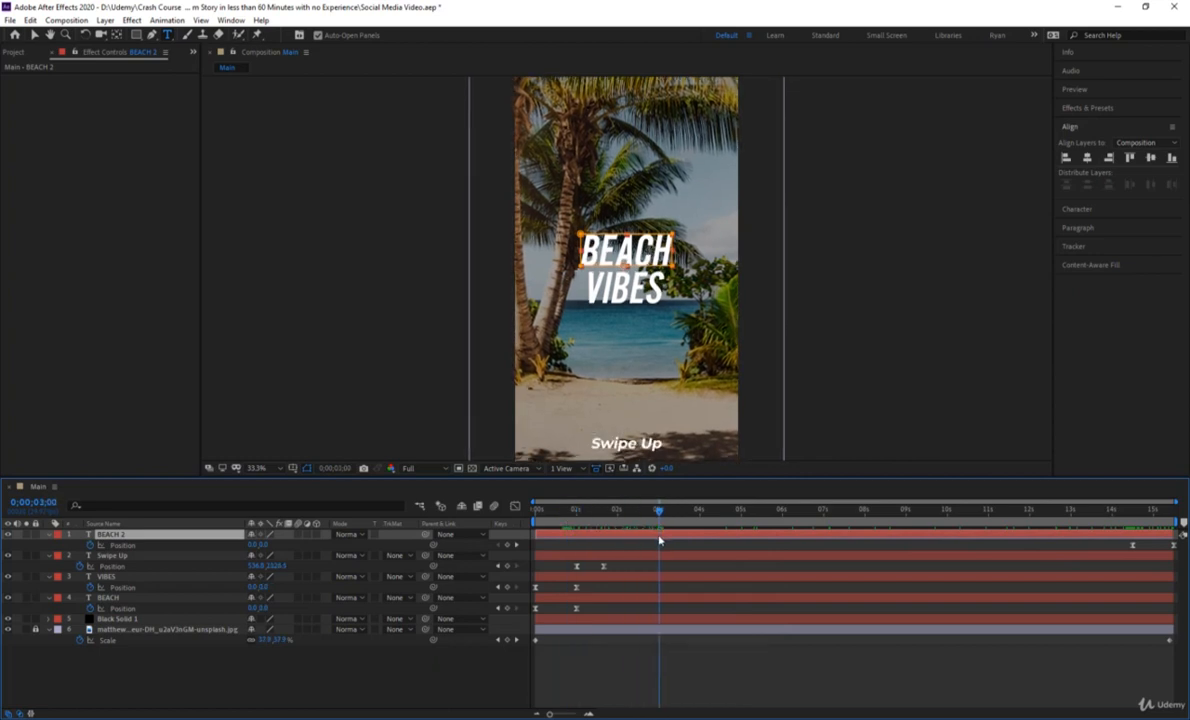
left_click(670, 598)
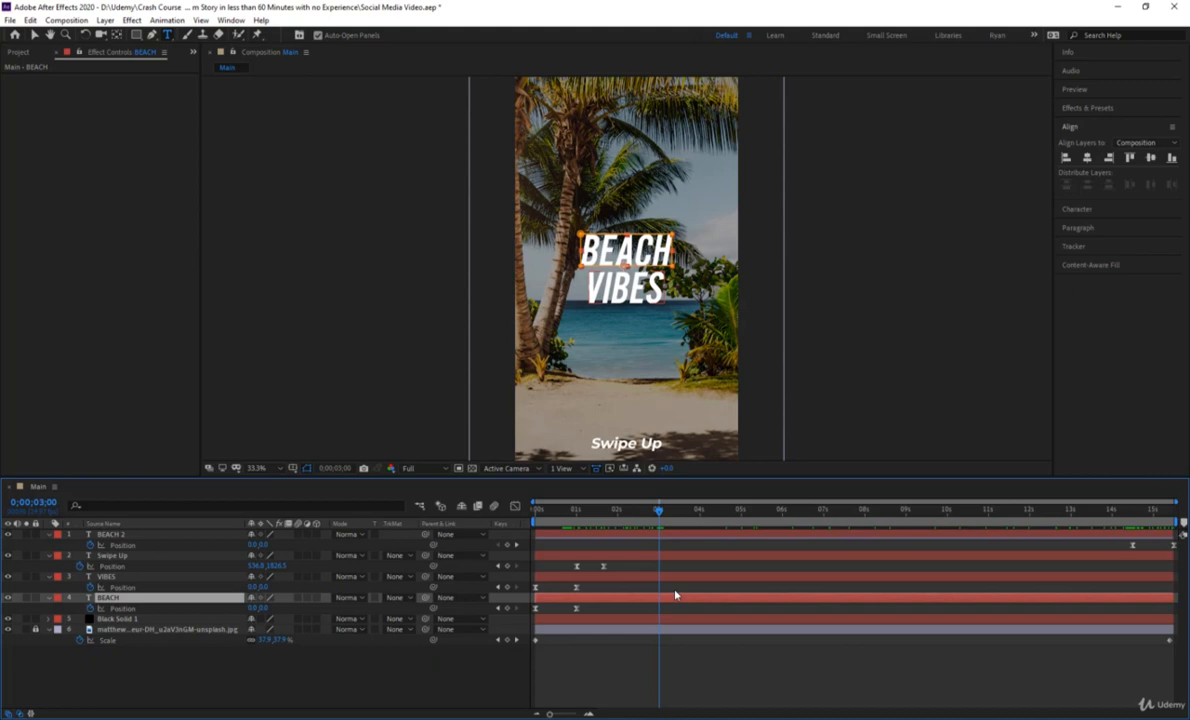
key("alt+bracketright")
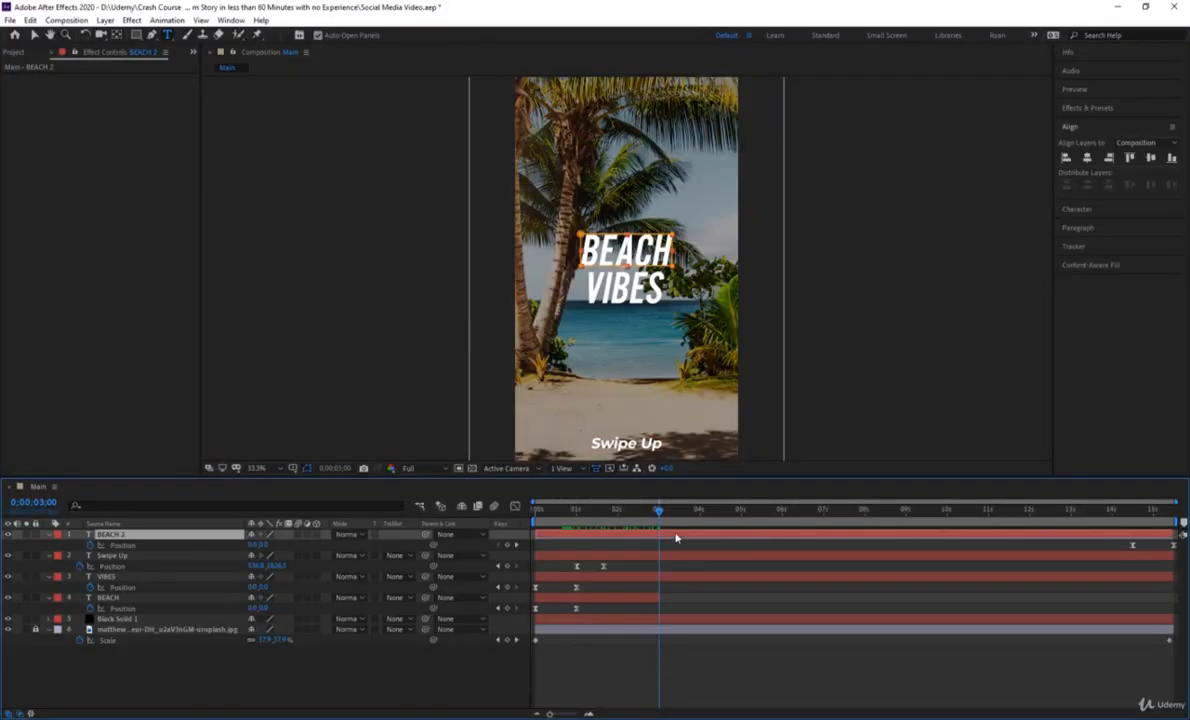
key("alt+bracketleft")
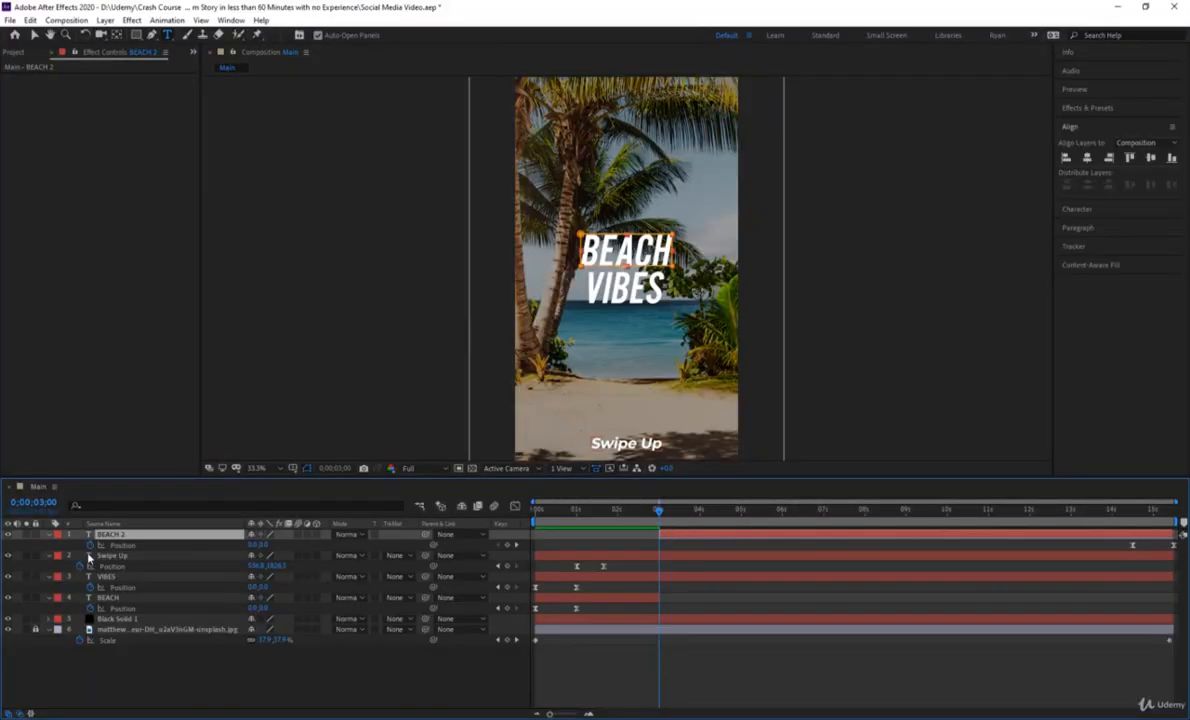
Move the BEACH 2 layer directly above BEACH in the layer stack and collapse all layer properties.
left_click_drag(192, 540, 197, 591)
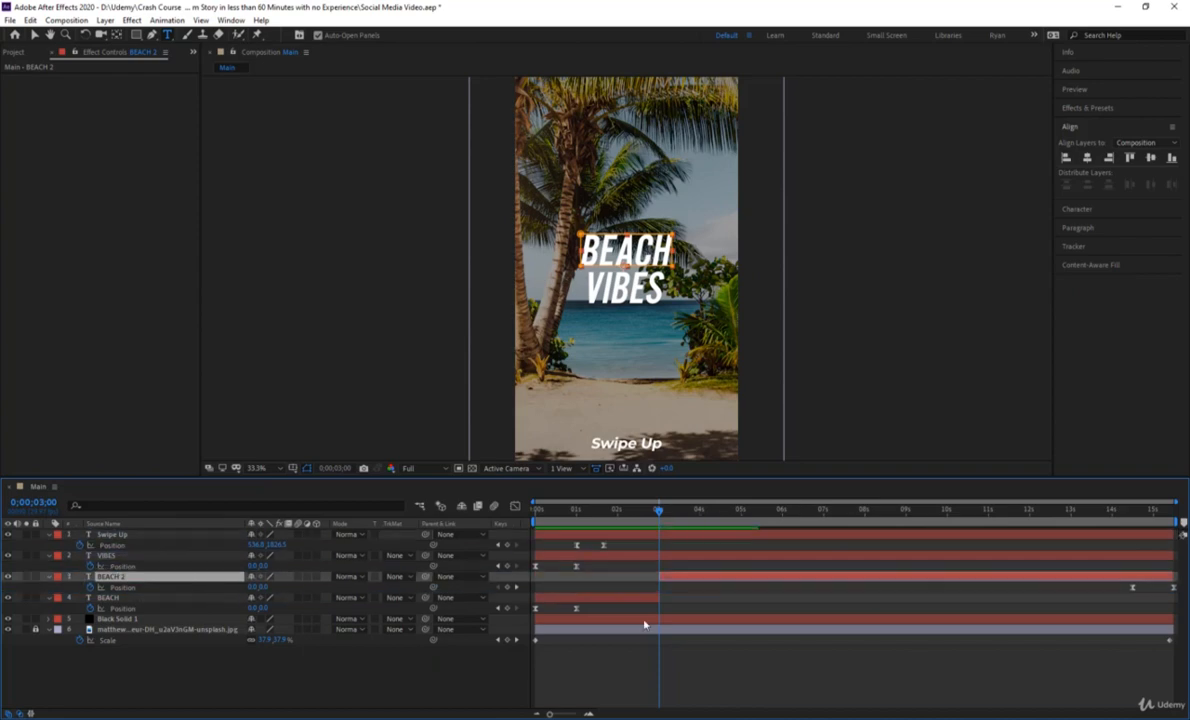
left_click(770, 680)
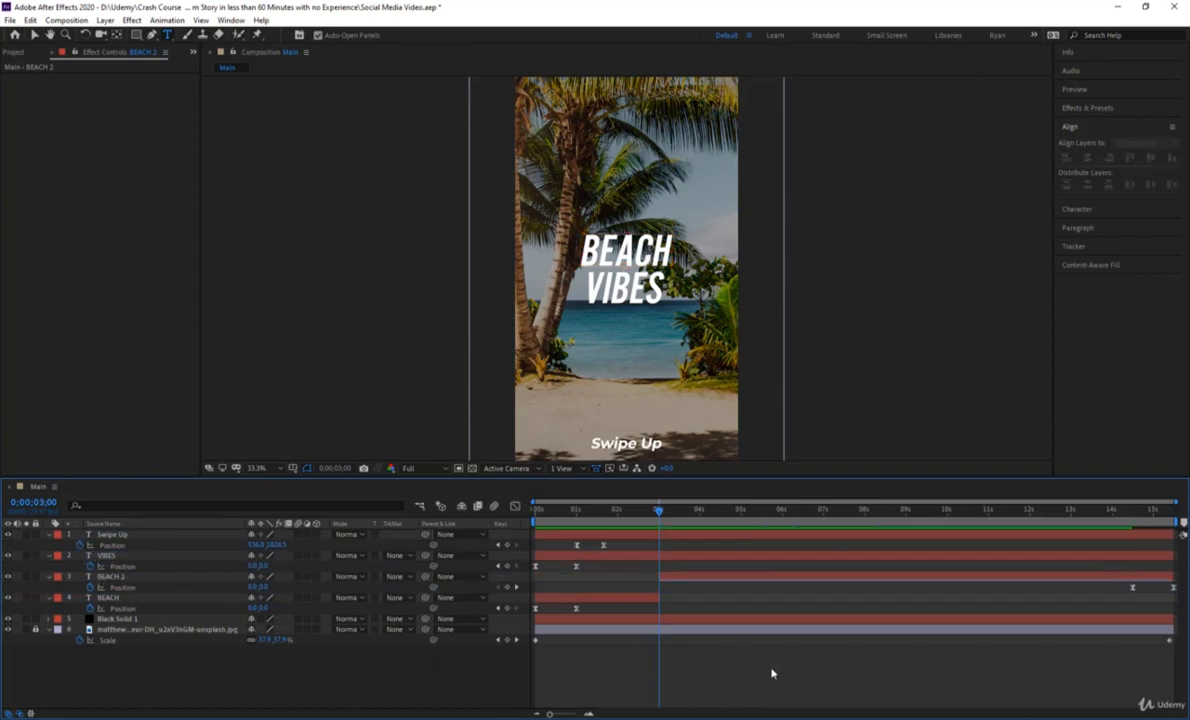
key("u")
Reveal the Position keyframes of the BEACH and BEACH 2 layers and preview the animation from the start.
left_click(106, 567)
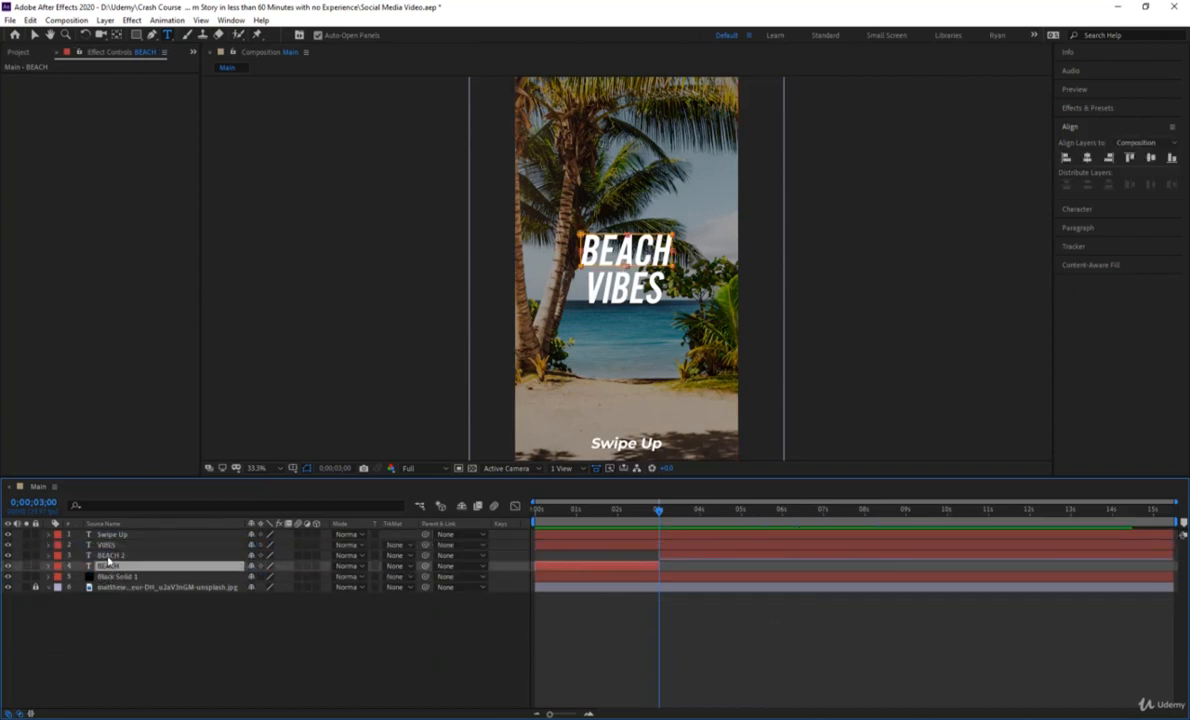
left_click(107, 556)
left_click(137, 567)
key("p")
left_click(120, 556)
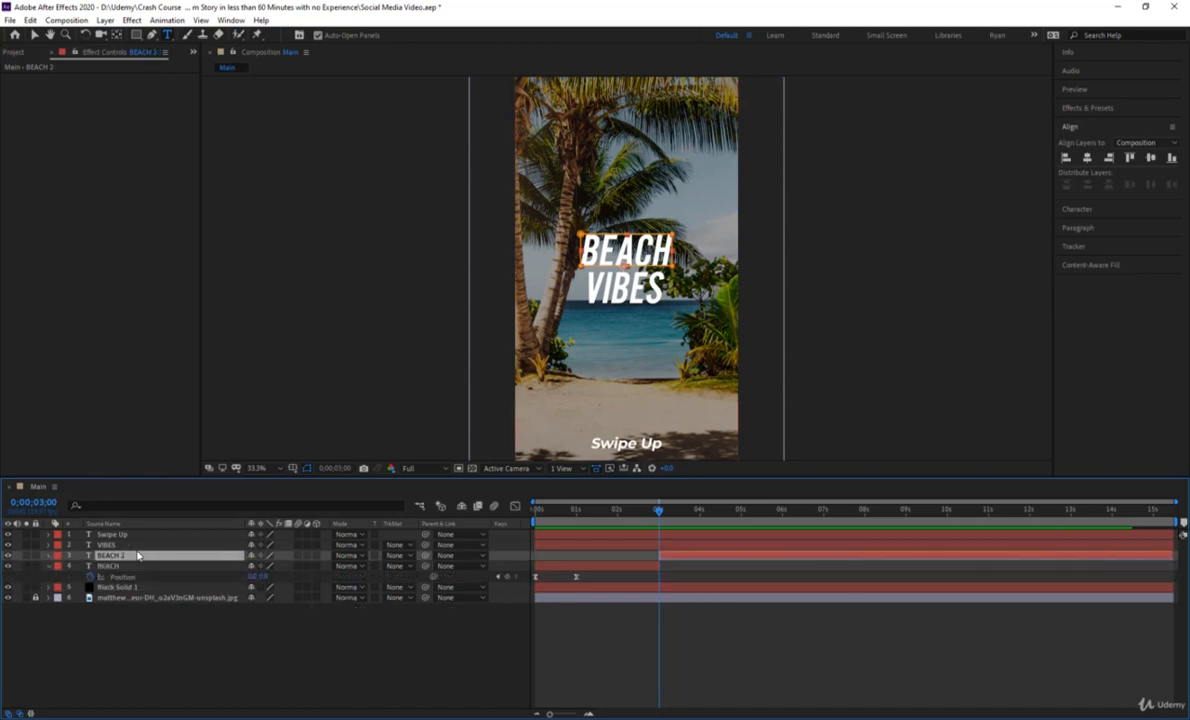
key("p")
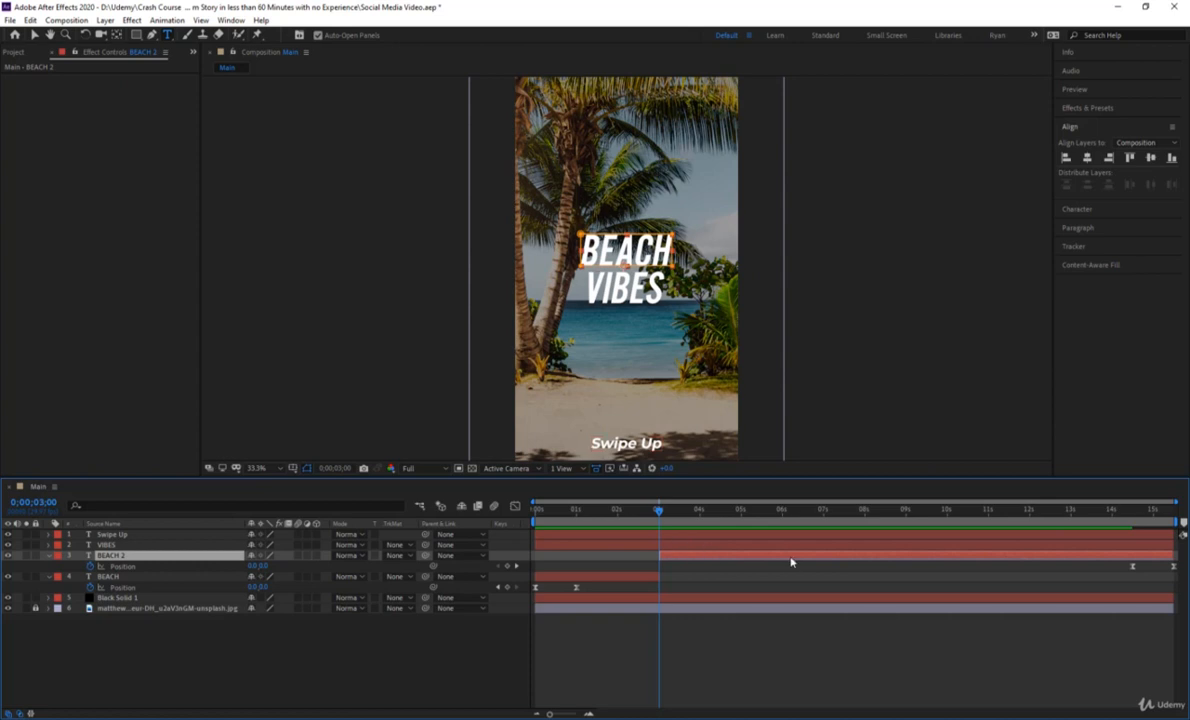
left_click_drag(1095, 510, 535, 540)
key("space")
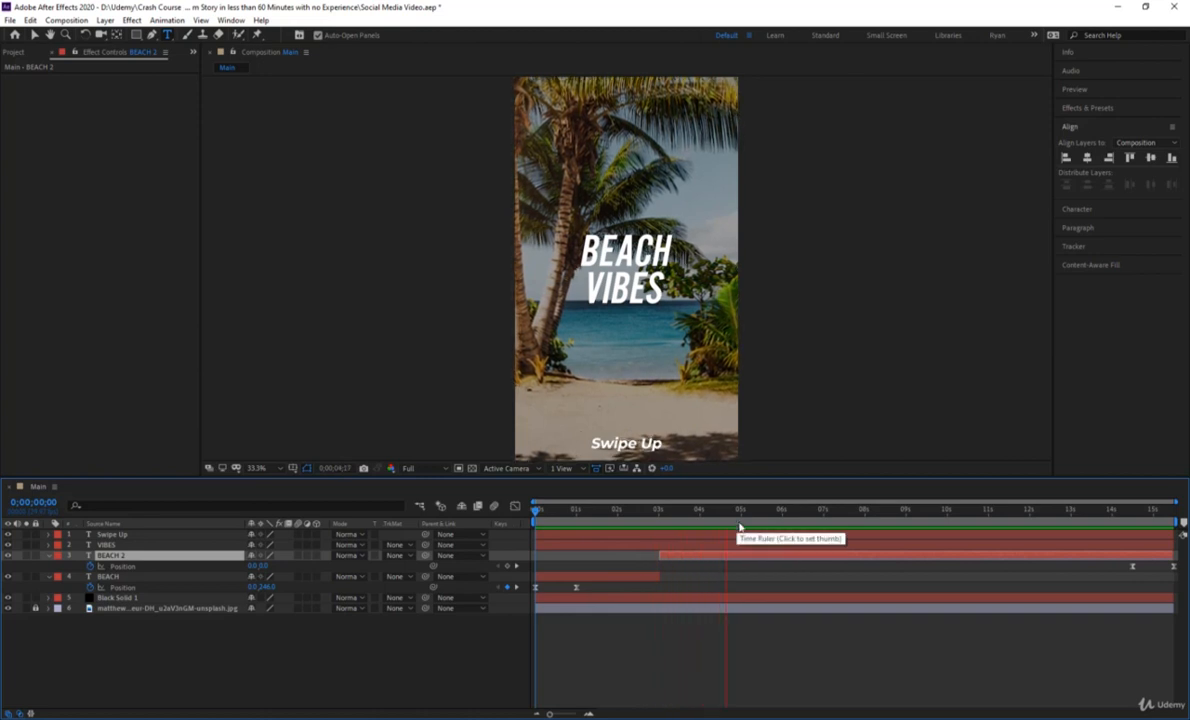
Shift BEACH 2 earlier so its Position keyframes sit at 6 and 7 seconds, and trim its start to 0;00;03;00.
left_click(782, 527)
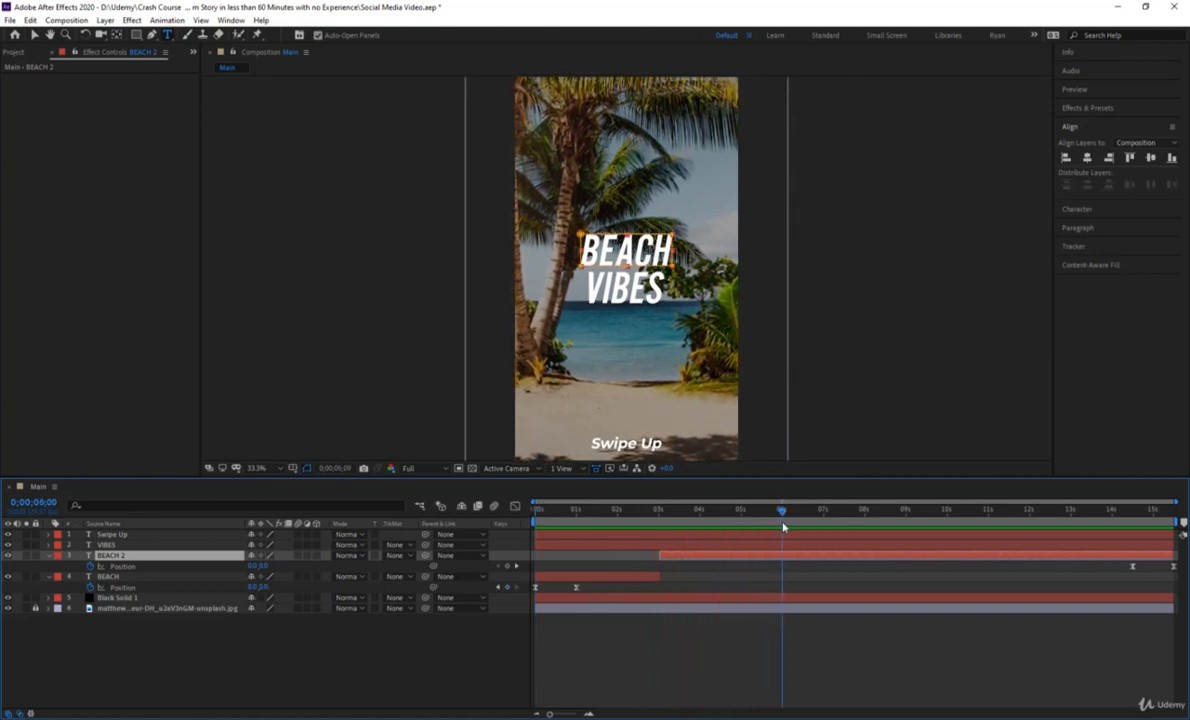
left_click_drag(792, 557, 484, 568)
left_click_drag(716, 513, 660, 519)
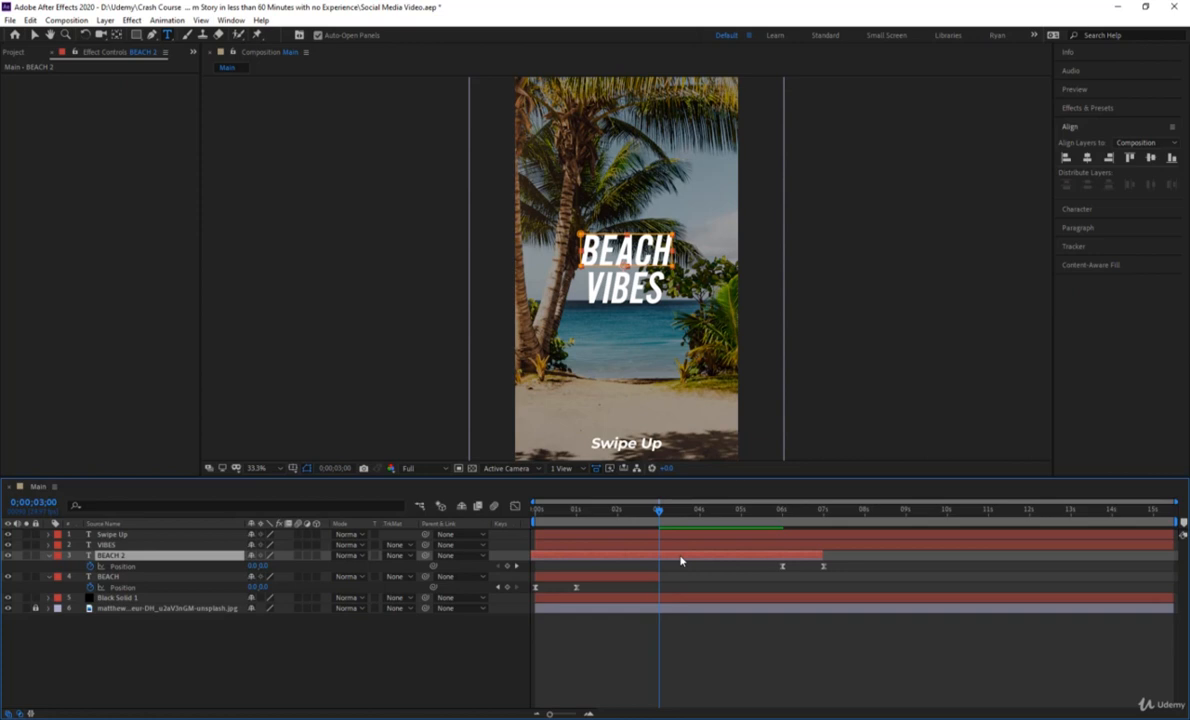
key("alt+bracketleft")
left_click(675, 586)
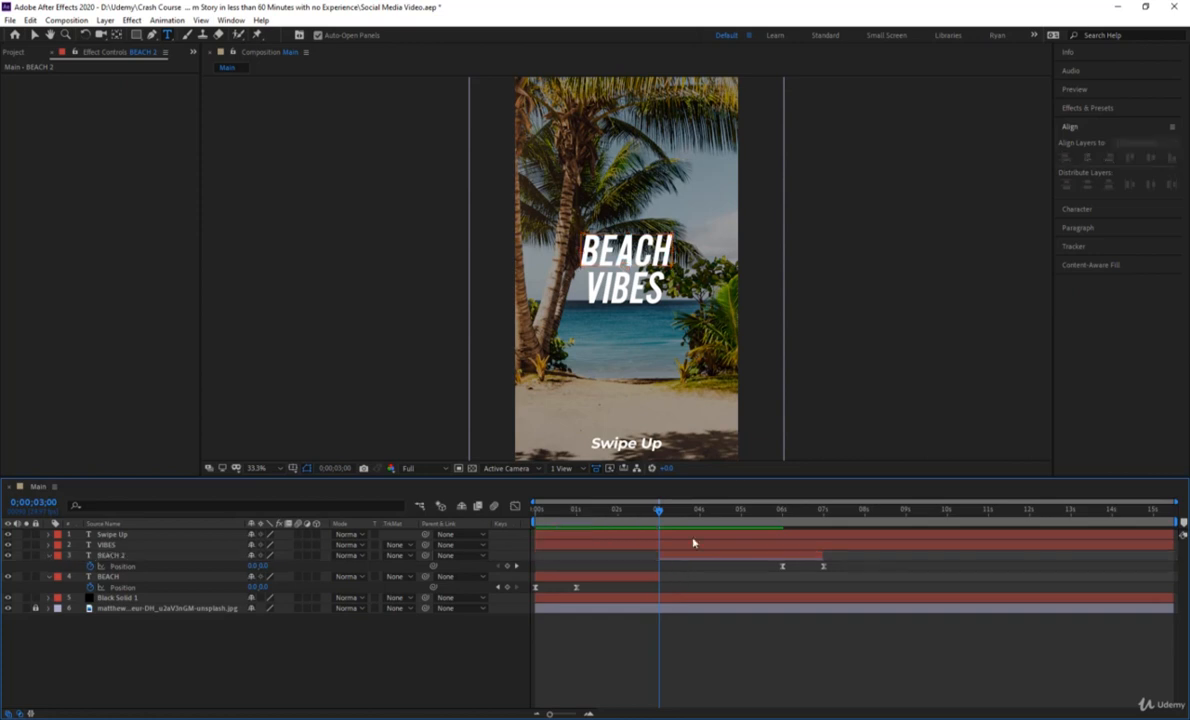
Preview the BEACH outro by playing the composition from the start until just past 7 seconds.
key("Home")
key("space")
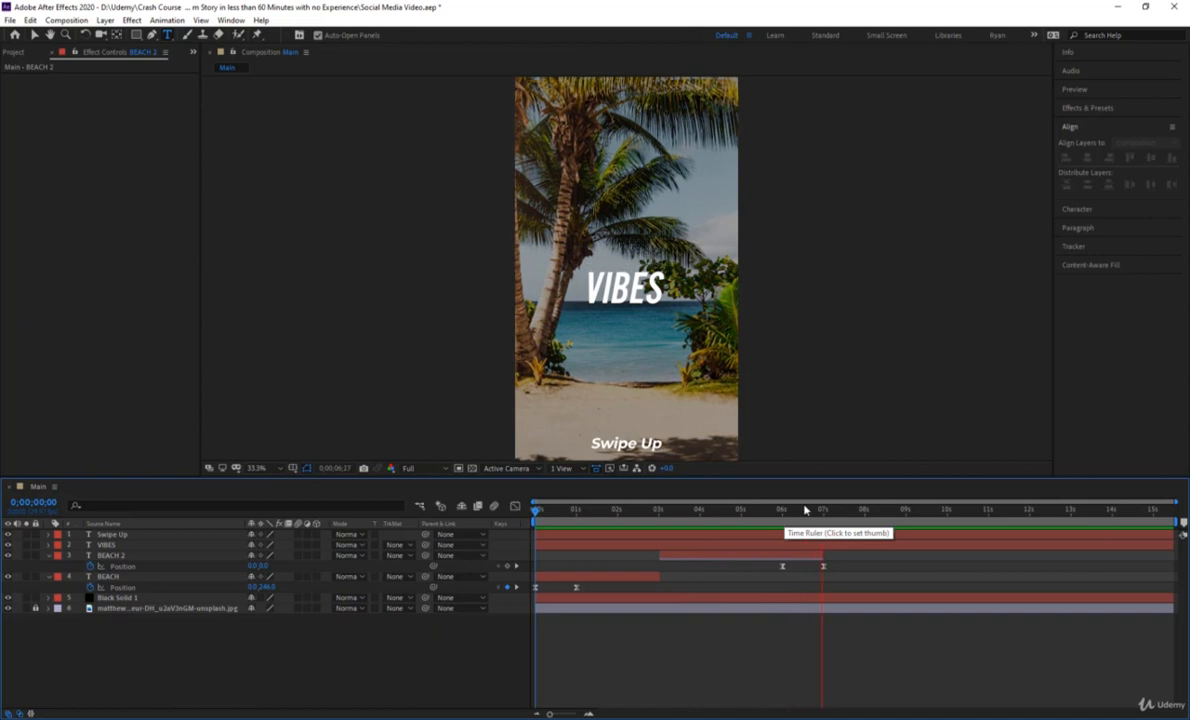
key("space")
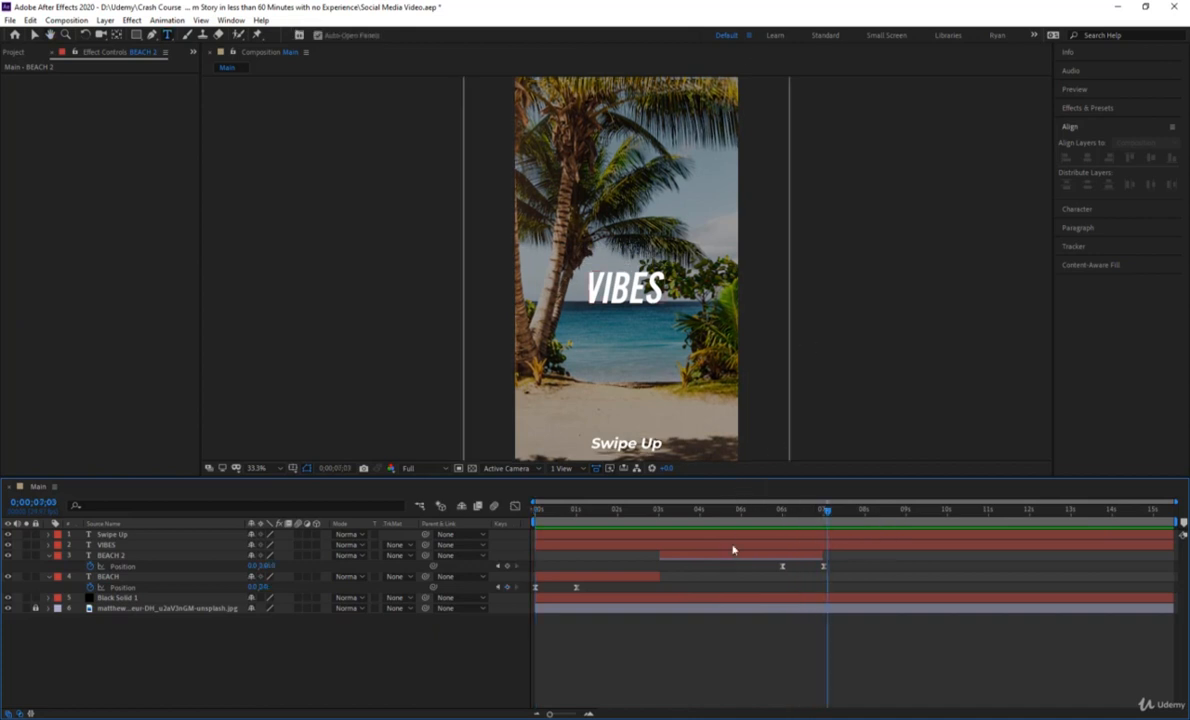
Duplicate the VIBES layer, reveal all keyframed properties and time-reverse the VIBES 2 copy.
left_click(705, 544)
left_click_drag(703, 526, 657, 530)
key("ctrl+d")
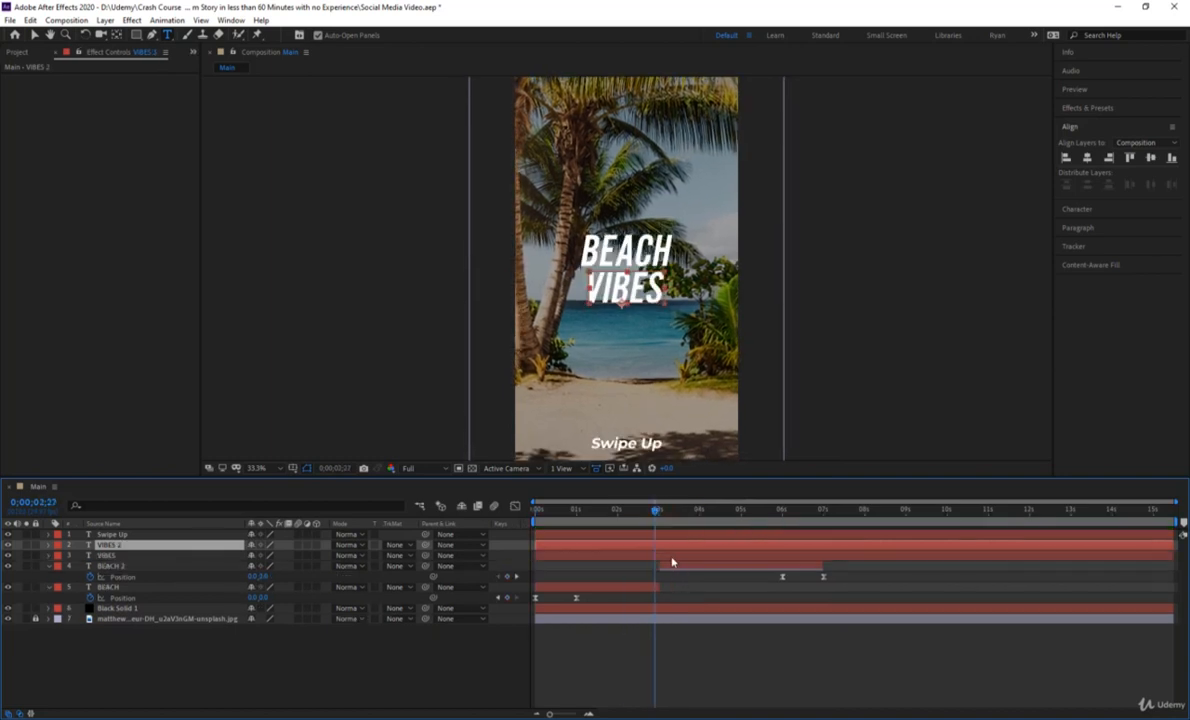
key("u")
left_click(666, 671)
key("u")
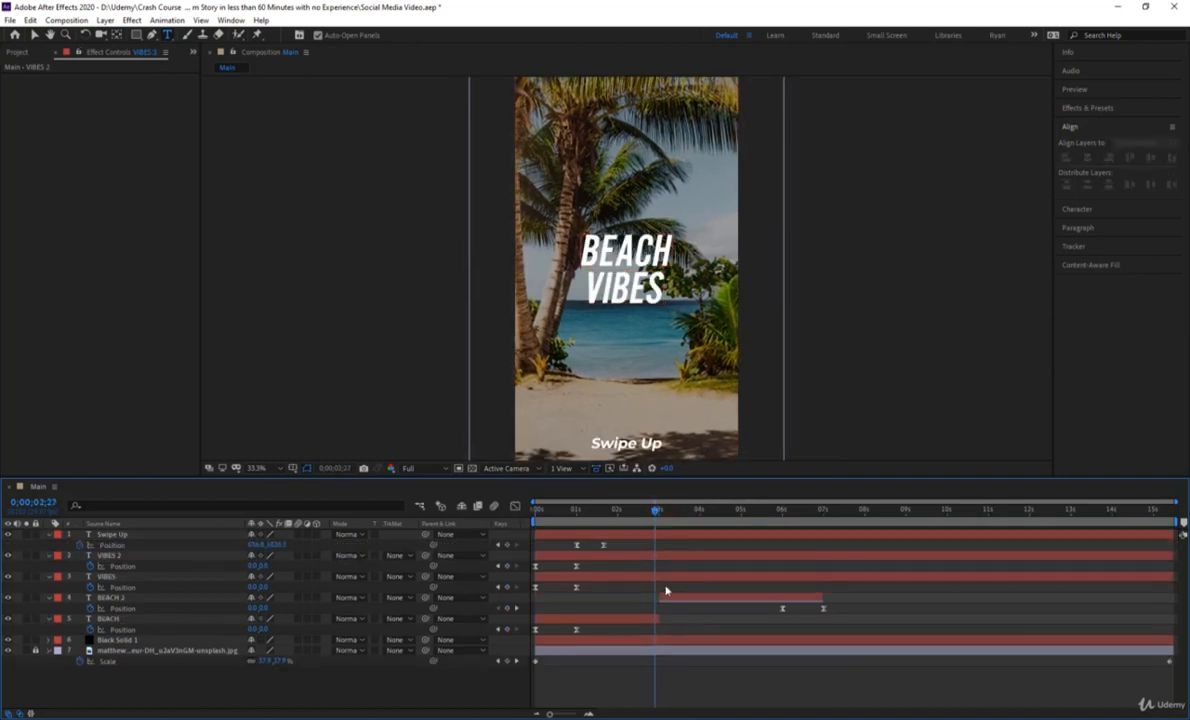
right_click(620, 555)
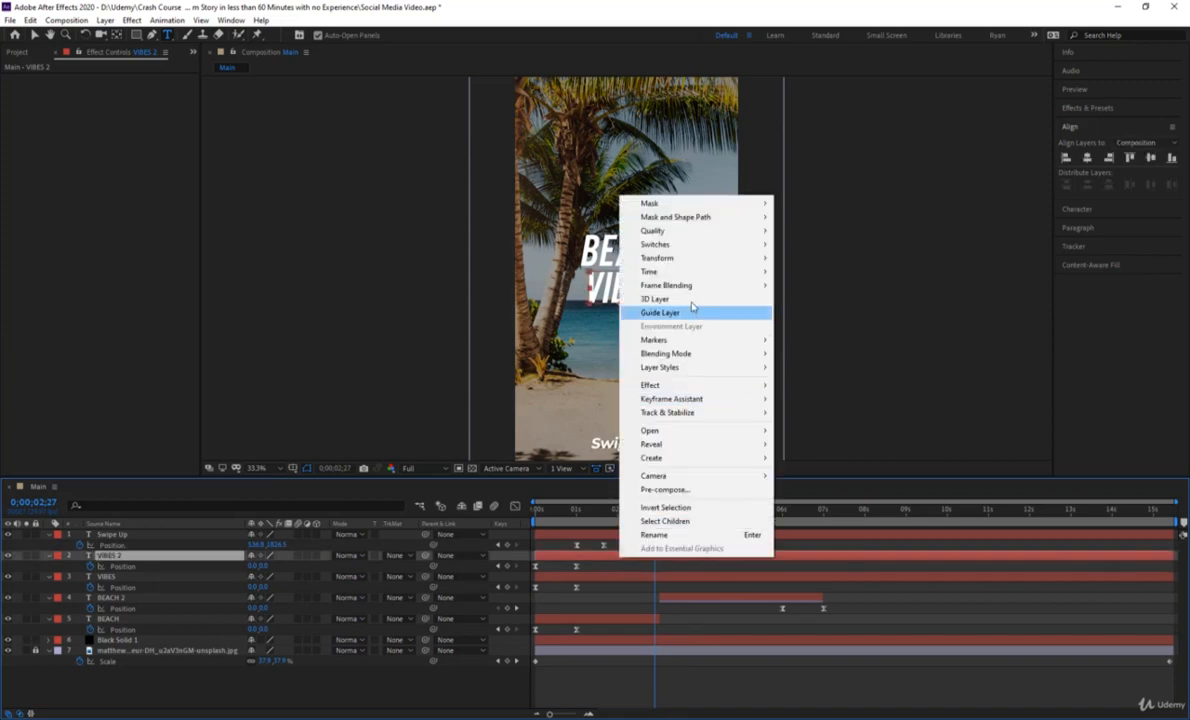
mouse_move(692, 272)
left_click(824, 285)
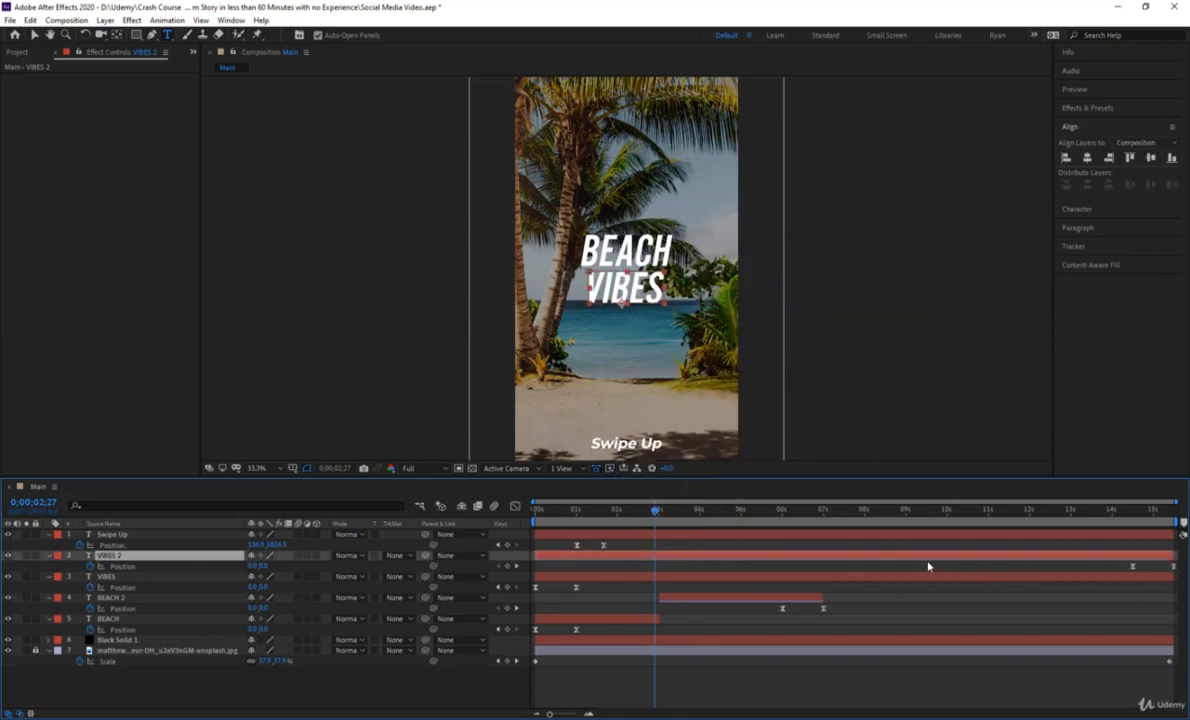
Shift VIBES 2 so its keyframes sit at 6 and 7 seconds, and trim its start and the end of VIBES to 0;00;03;00.
left_click_drag(938, 557, 586, 571)
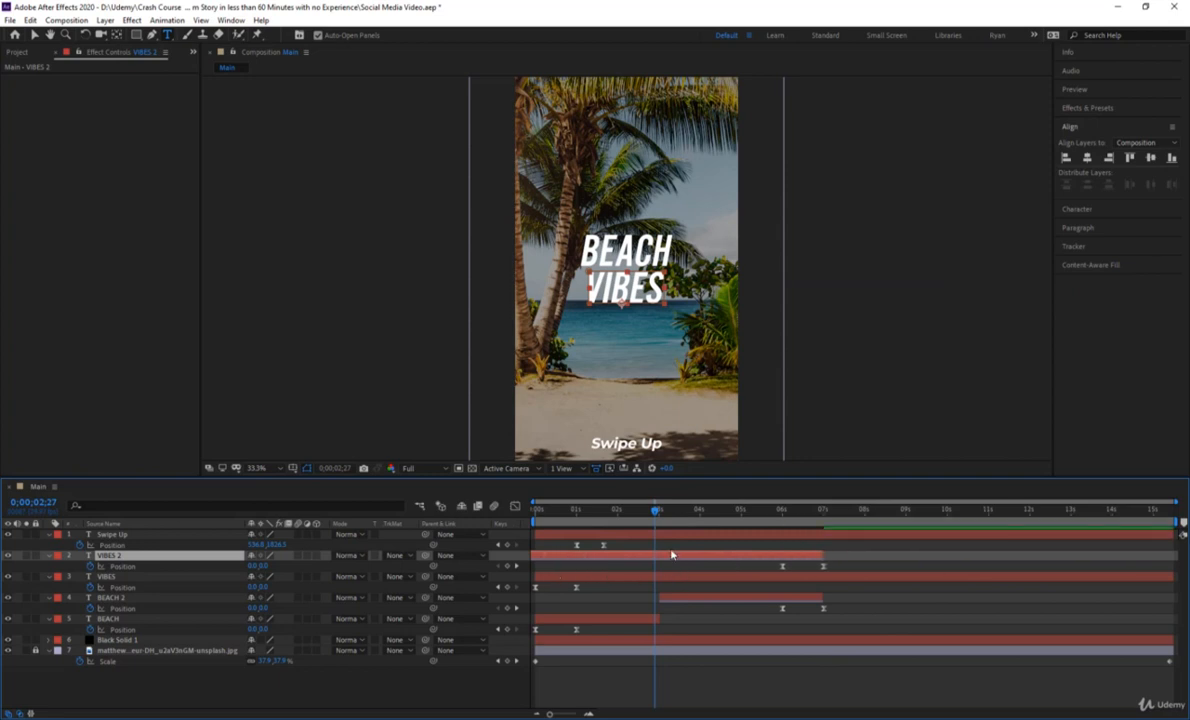
left_click_drag(656, 516, 663, 518)
key("alt+bracketleft")
left_click(665, 580)
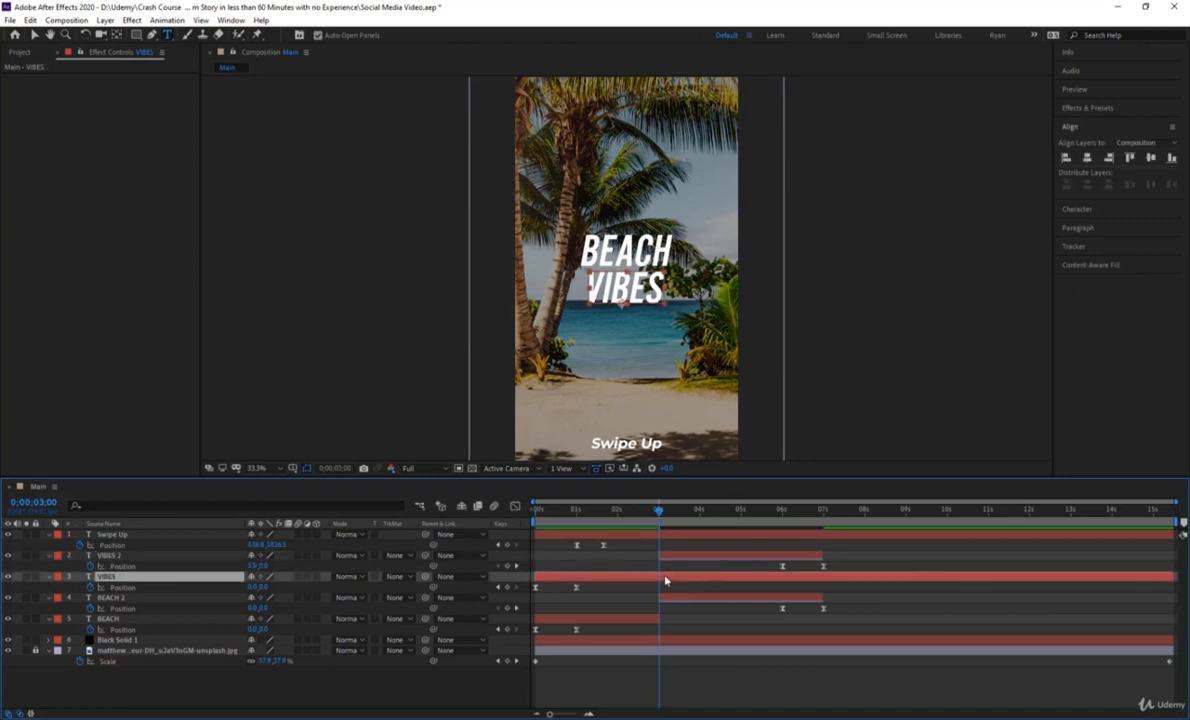
key("alt+bracketright")
left_click(676, 580)
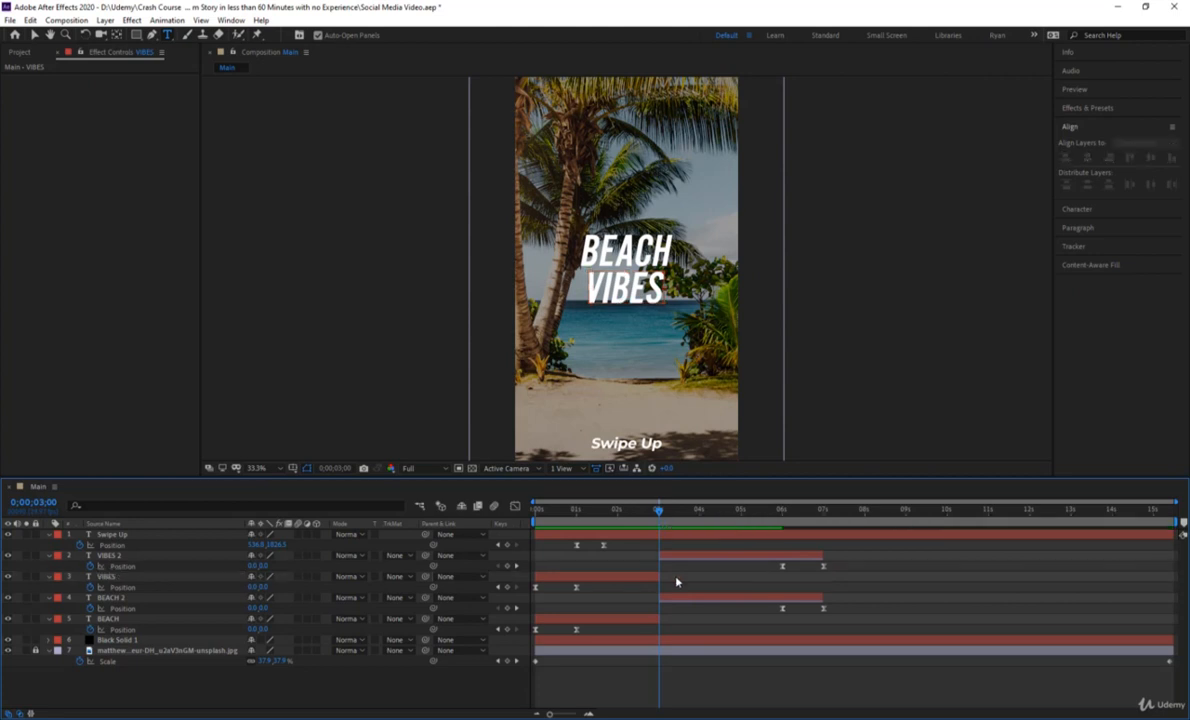
key("u")
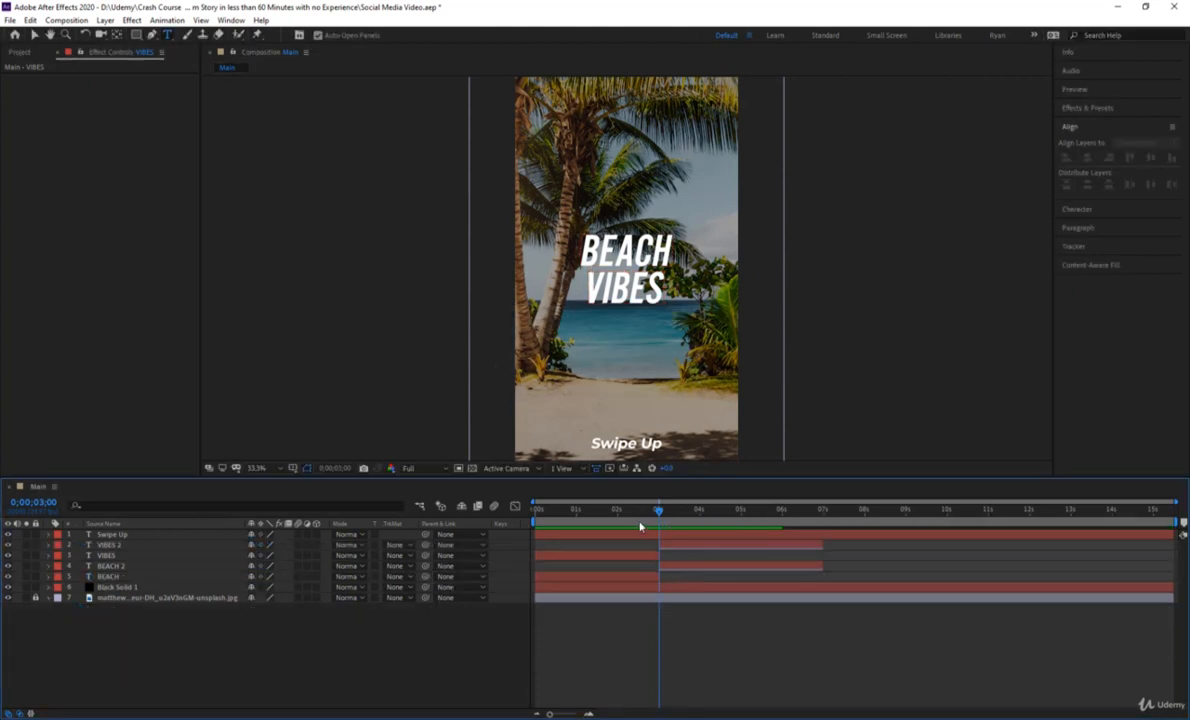
Duplicate the Swipe Up layer, time-reverse the copy and reveal its Position keyframes.
left_click(668, 537)
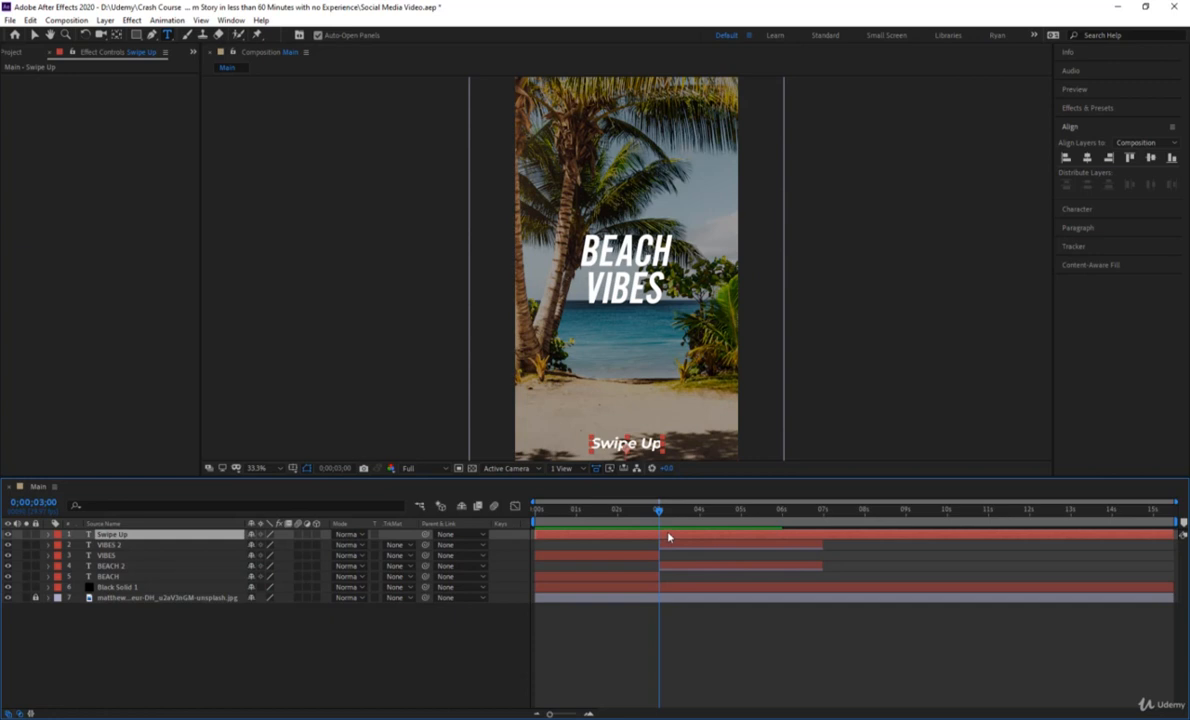
key("ctrl+d")
right_click(668, 537)
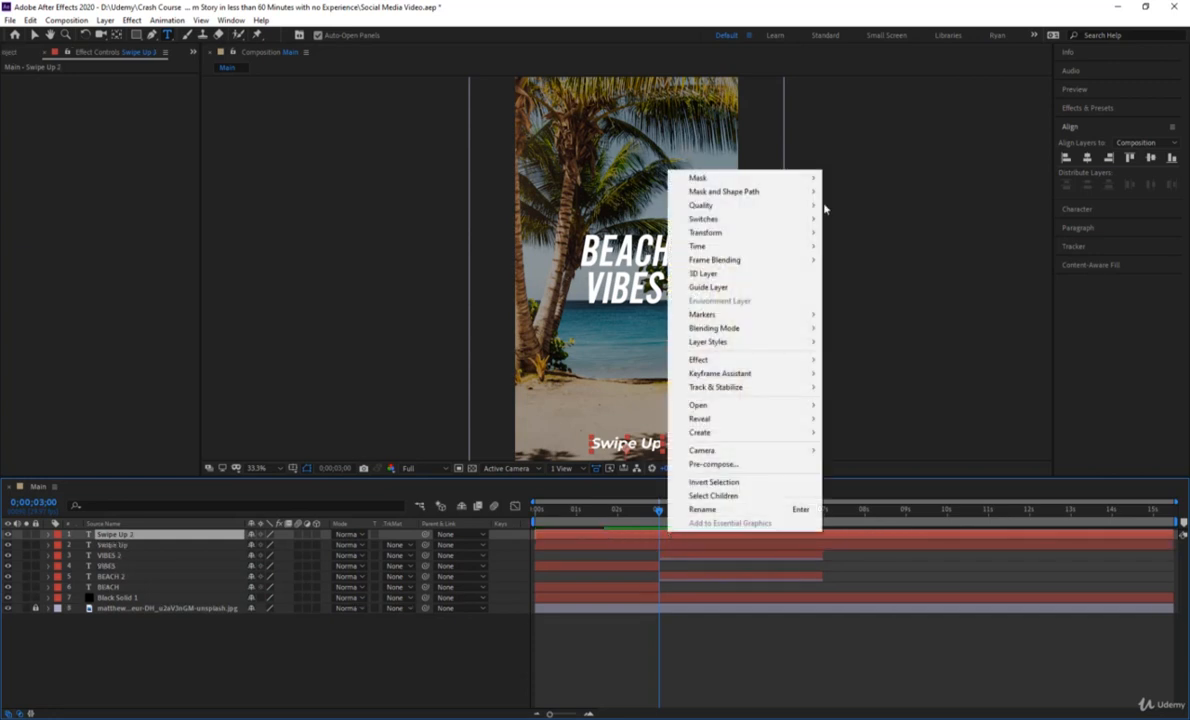
mouse_move(795, 247)
left_click(872, 258)
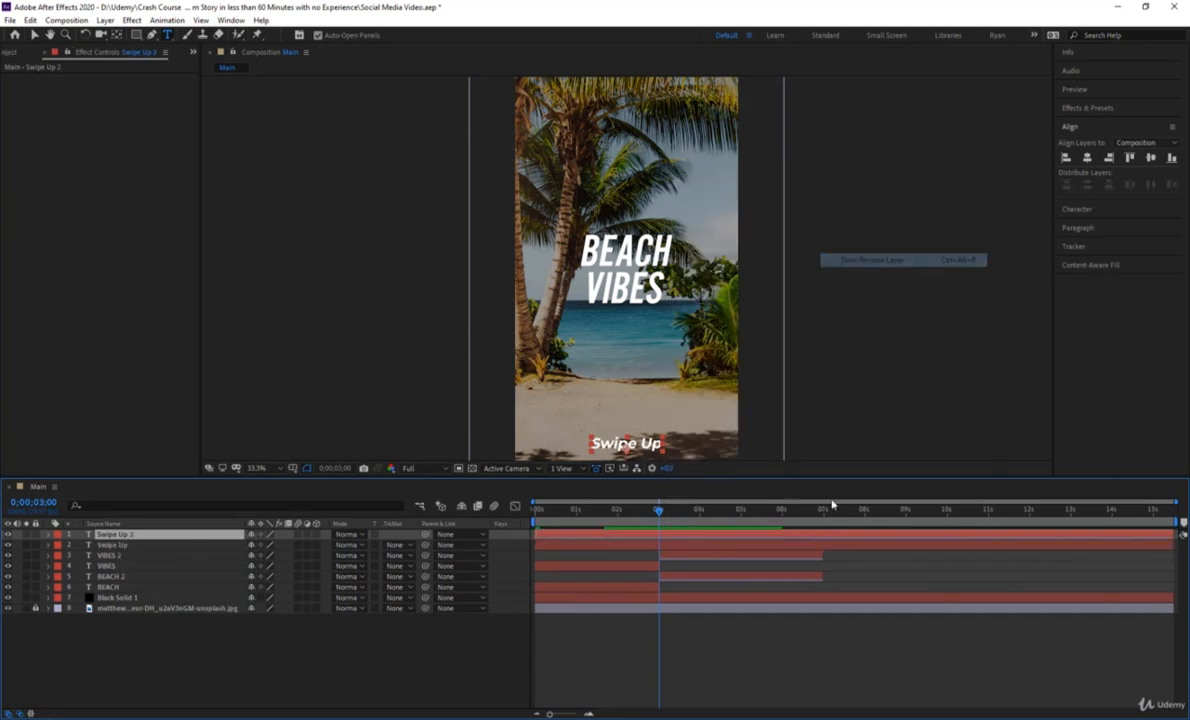
key("u")
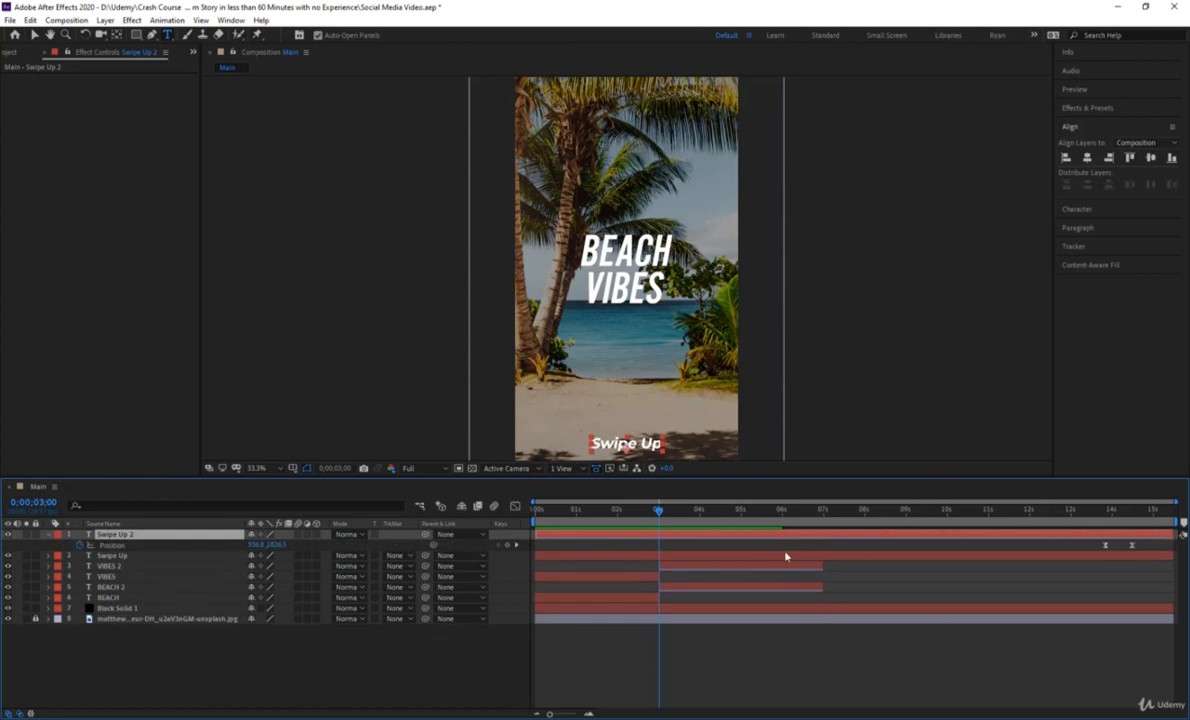
Shift Swipe Up 2 earlier so both its Position keyframes fall between 6 and 7 seconds, and collapse all layer properties.
left_click(702, 548)
key("u")
key("u")
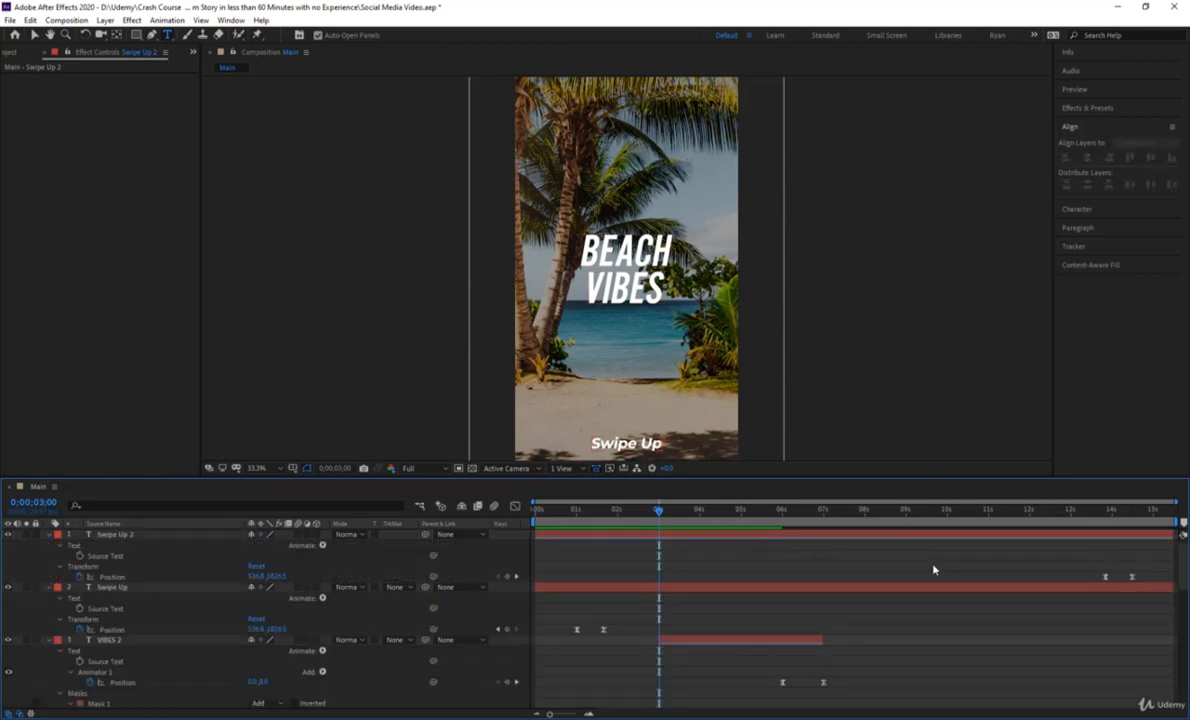
left_click_drag(1025, 543, 704, 552)
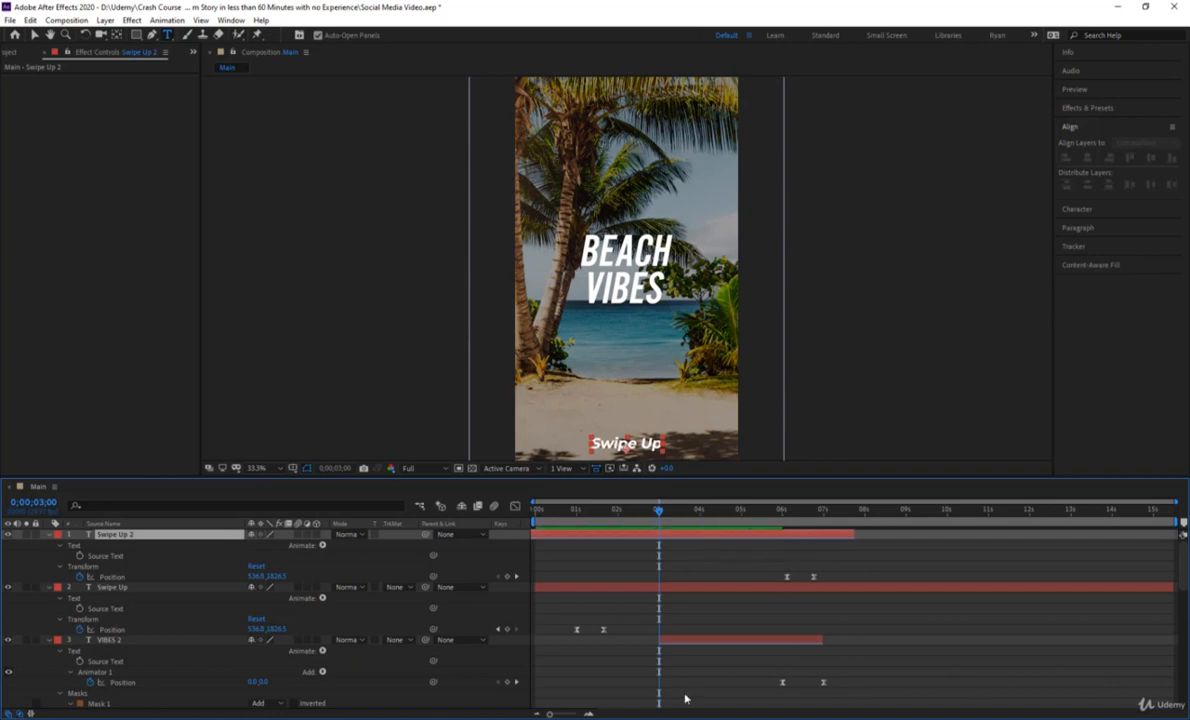
scroll(683, 660, "down", 6)
scroll(630, 645, "up", 6)
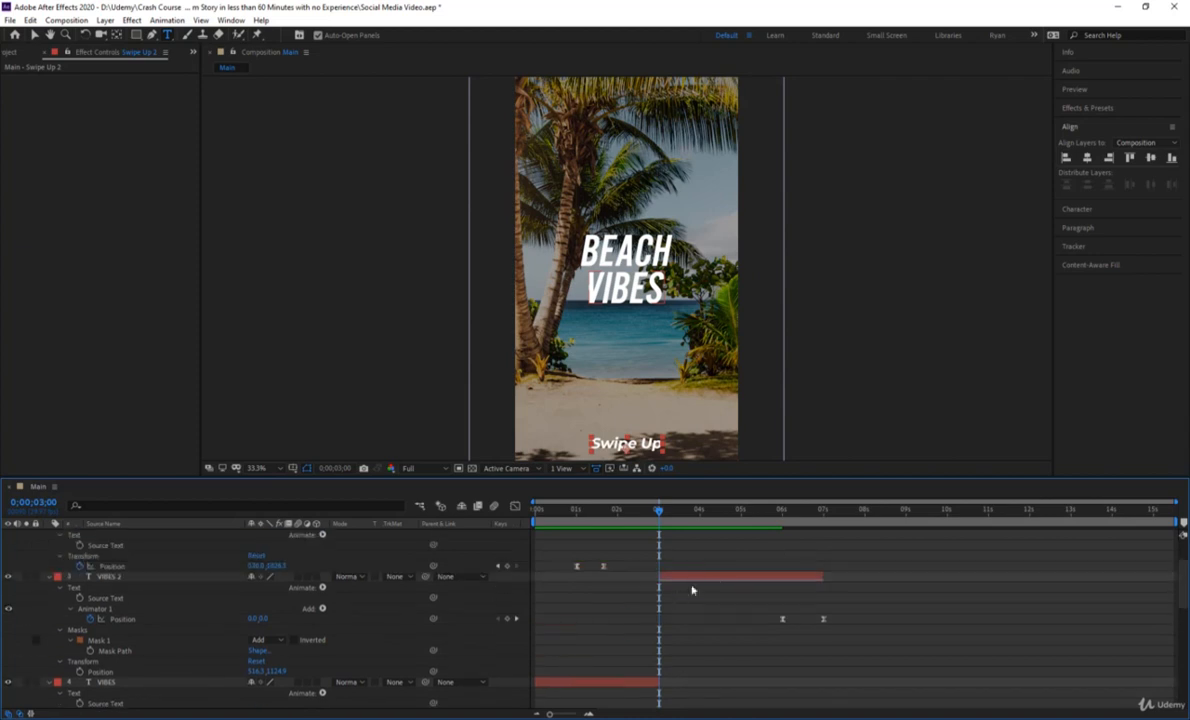
left_click_drag(808, 526, 822, 520)
scroll(808, 644, "down", 3)
scroll(808, 645, "down", 6)
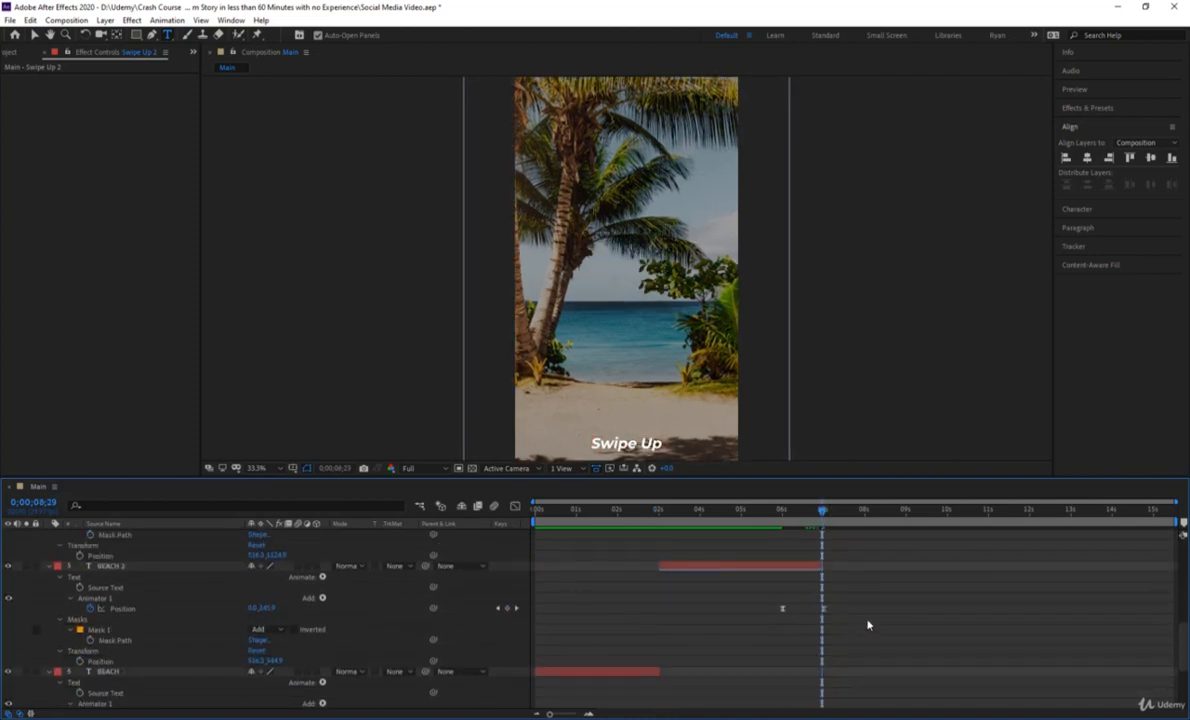
left_click(869, 624)
key("u")
Reveal every layer's keyframes and shift Swipe Up 2 later so its first Position keyframe sits at 7 seconds.
left_click(840, 598)
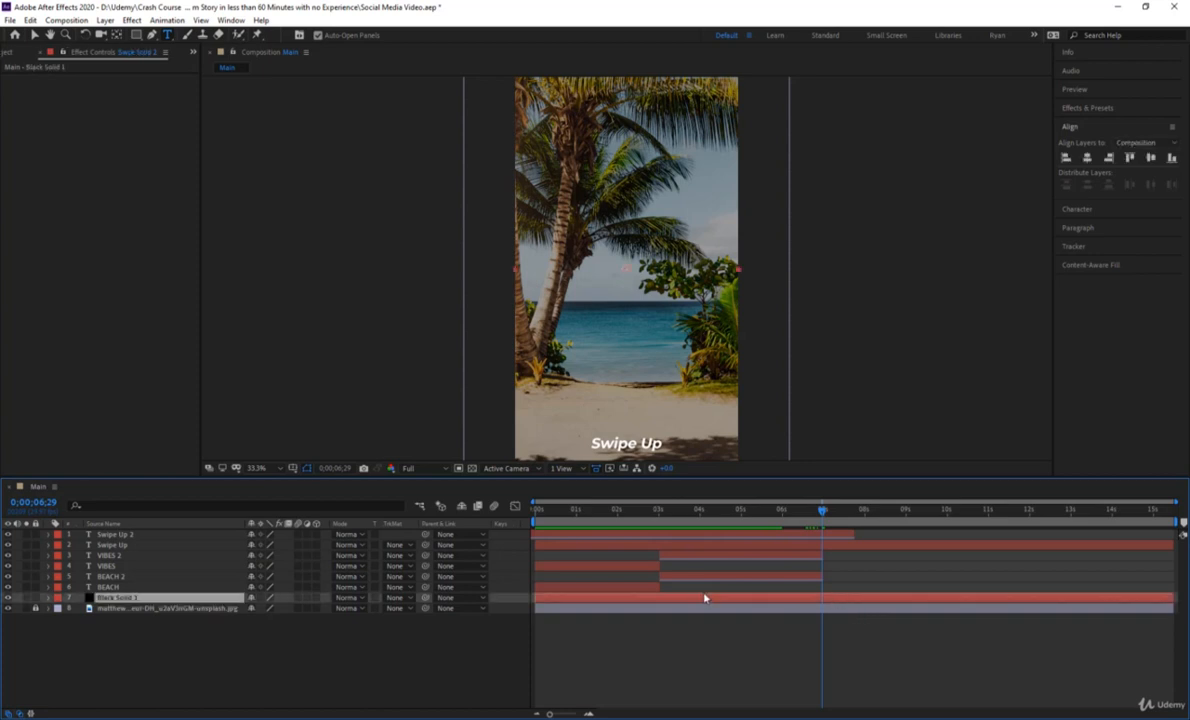
left_click(802, 546)
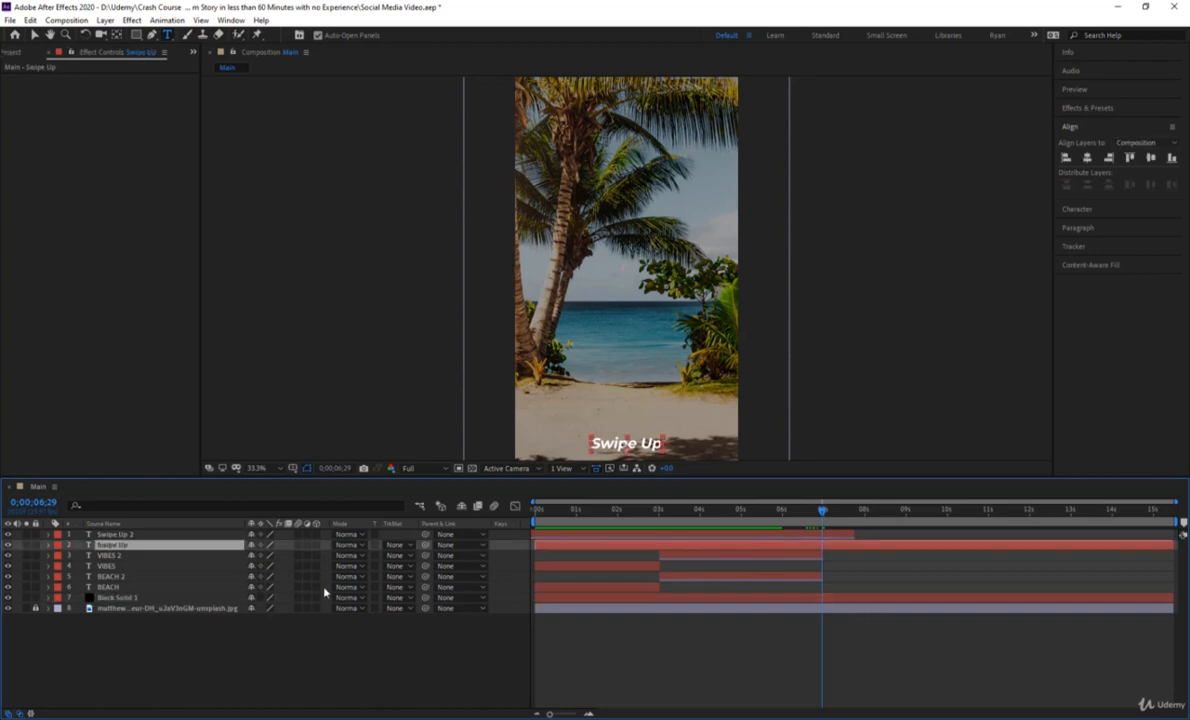
left_click(51, 546)
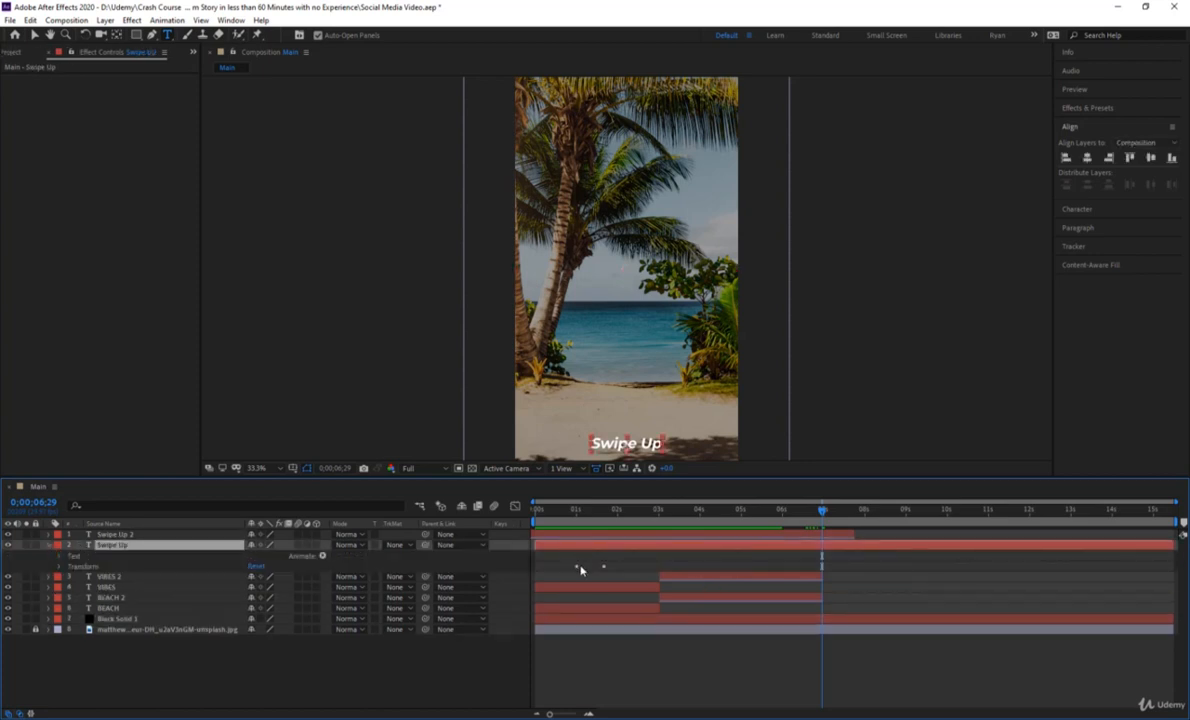
left_click(788, 512)
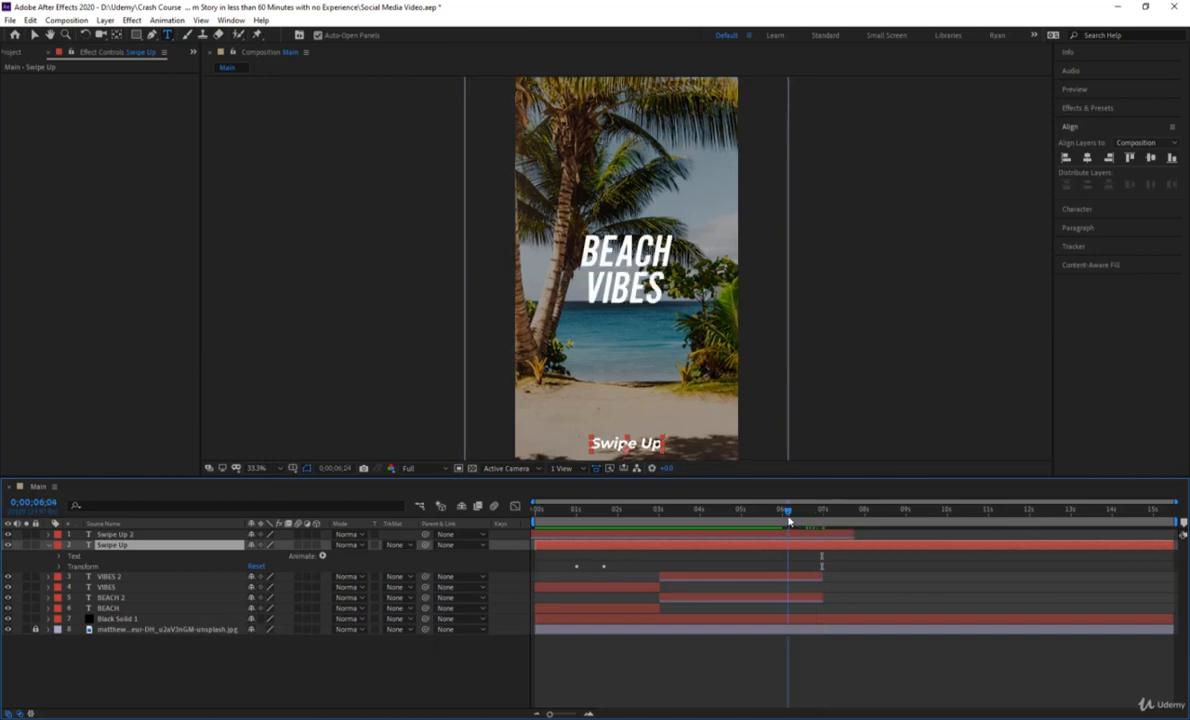
key("u")
key("u")
key("u")
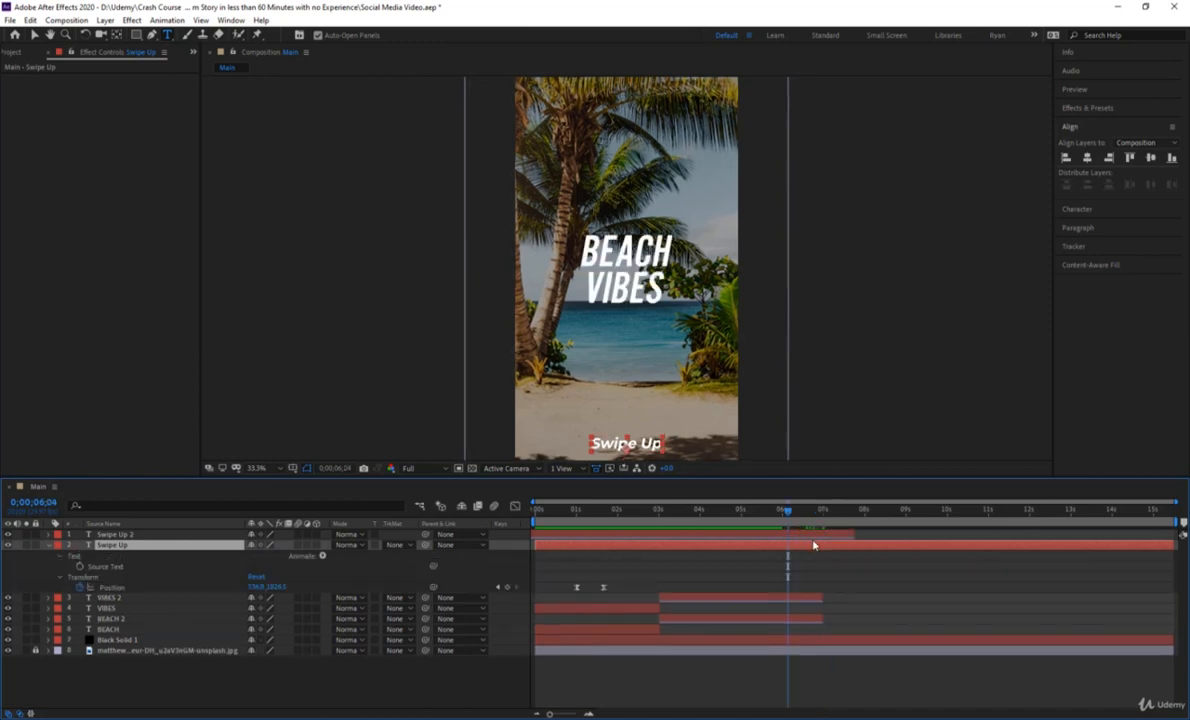
left_click(842, 567)
key("u")
left_click_drag(817, 537, 672, 524)
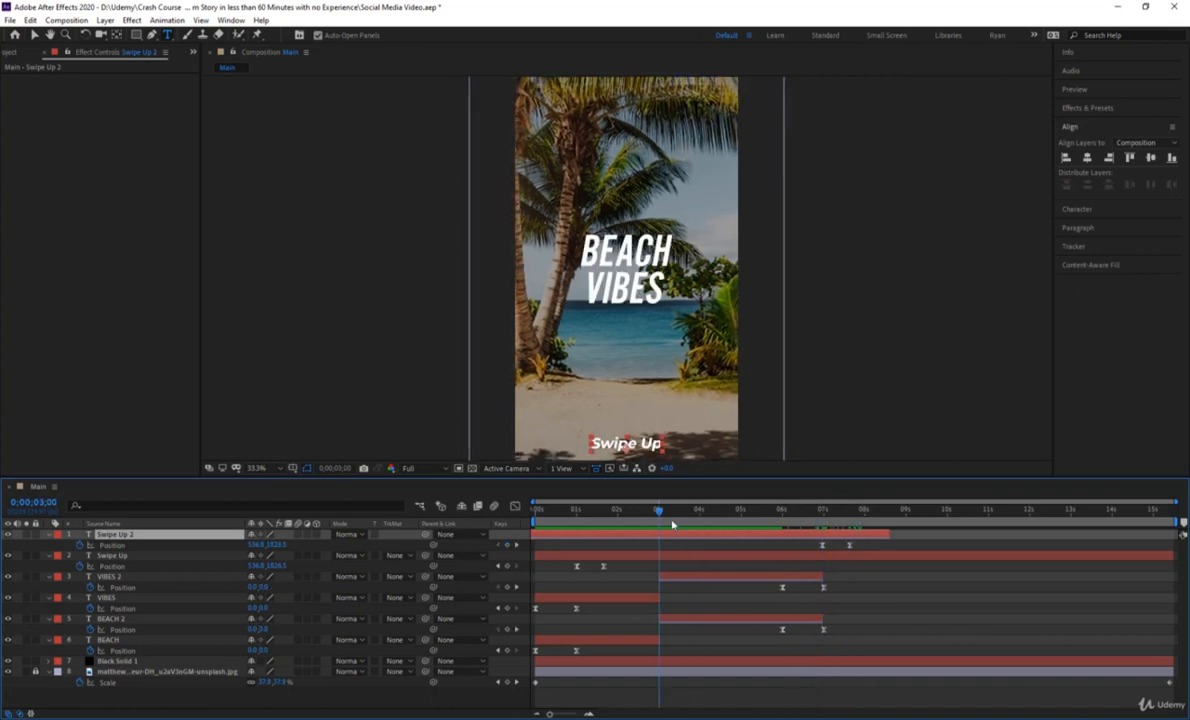
Trim the end of Swipe Up and the start of Swipe Up 2 to 0;00;03;00, and collapse all layer properties.
left_click(675, 556)
key("alt+]")
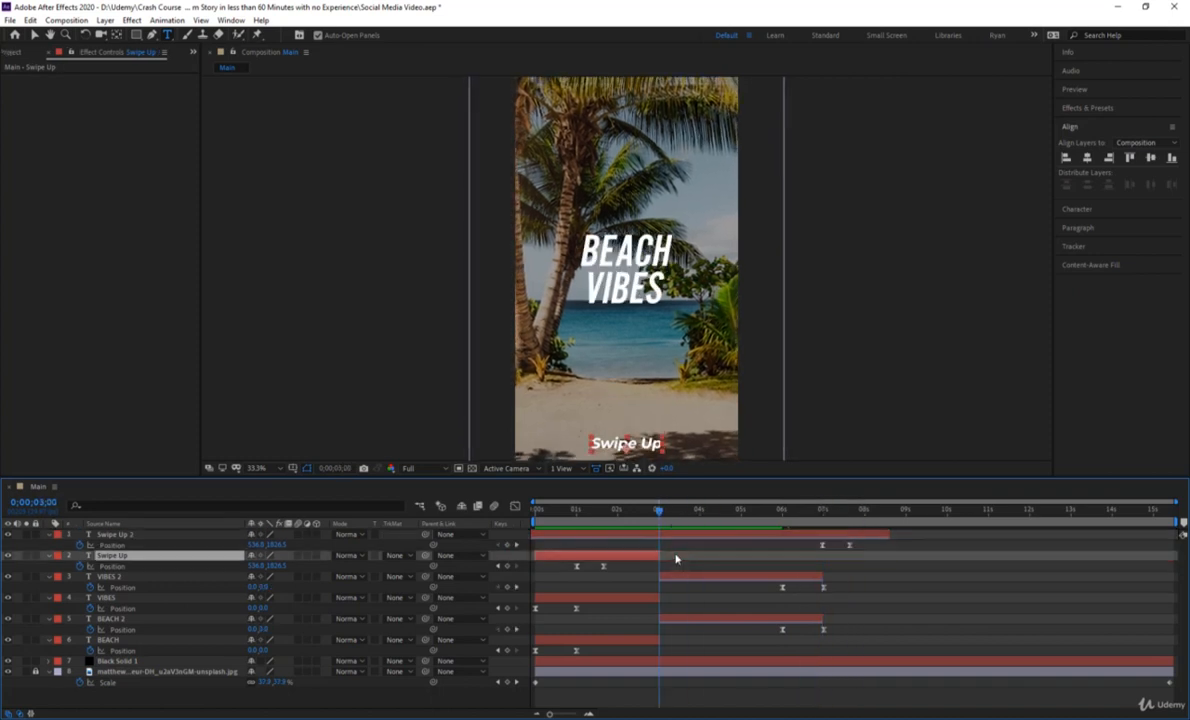
left_click(683, 540)
key("alt+bracketleft")
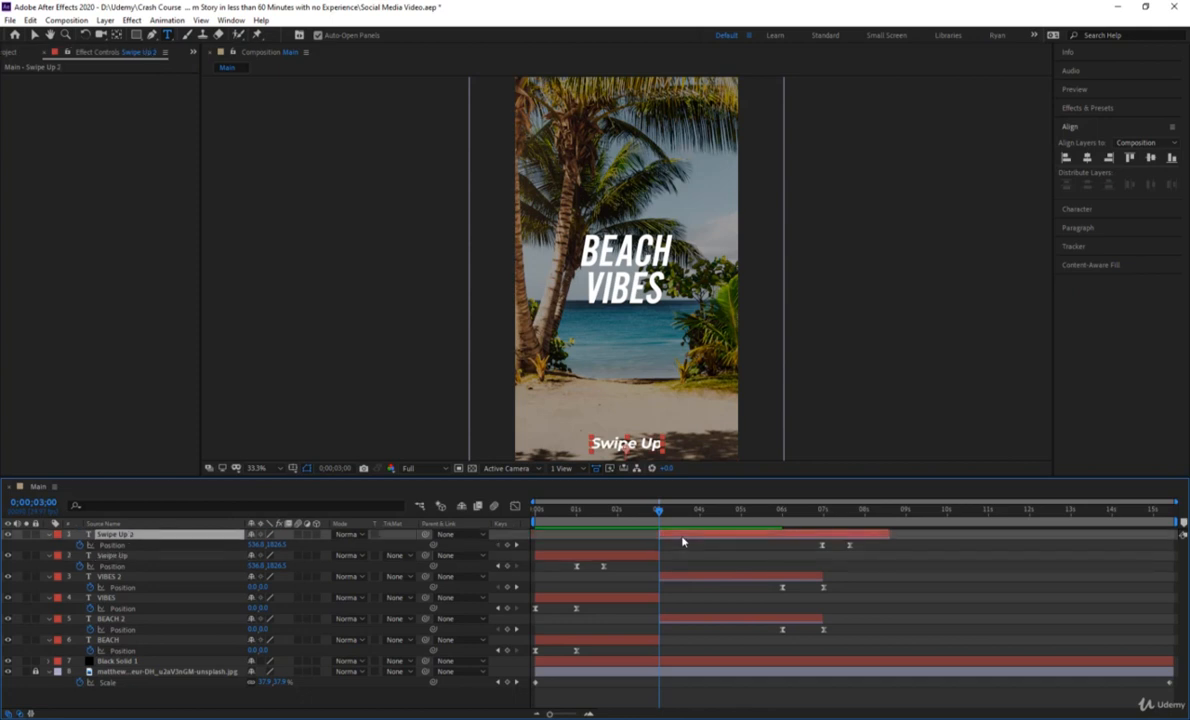
left_click(965, 628)
key("u")
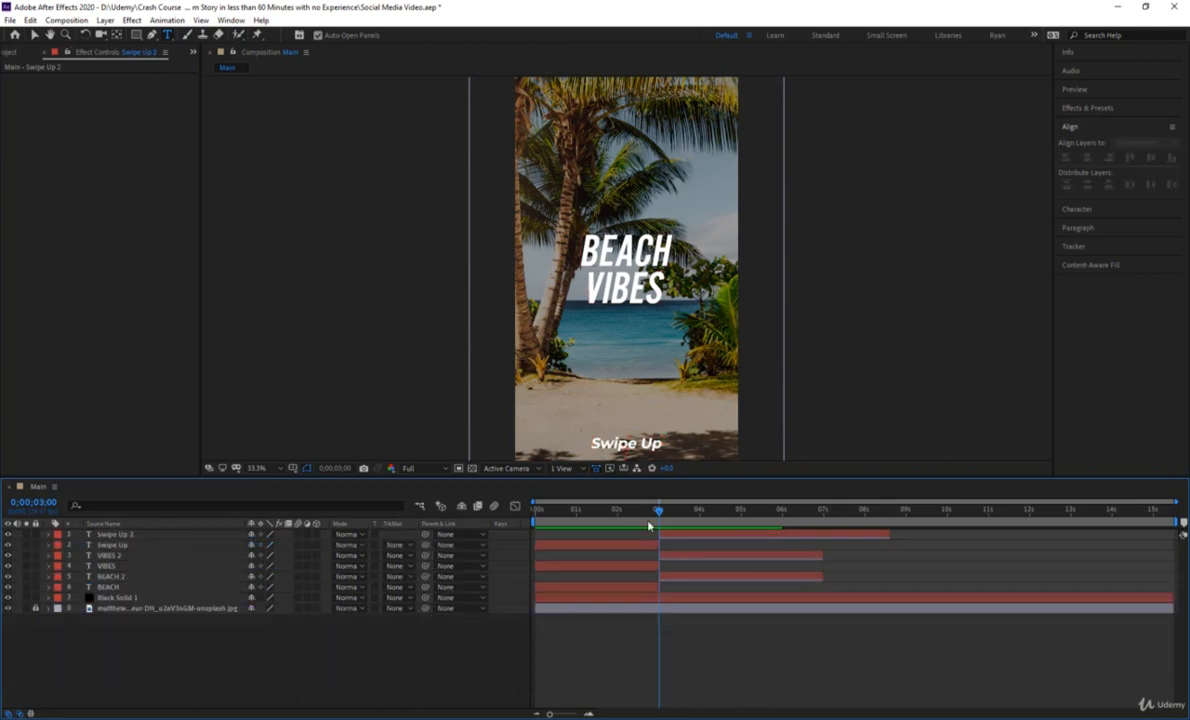
Preview the intros and outros of all three text layers from the start of the composition.
left_click_drag(651, 524, 711, 533)
key("space")
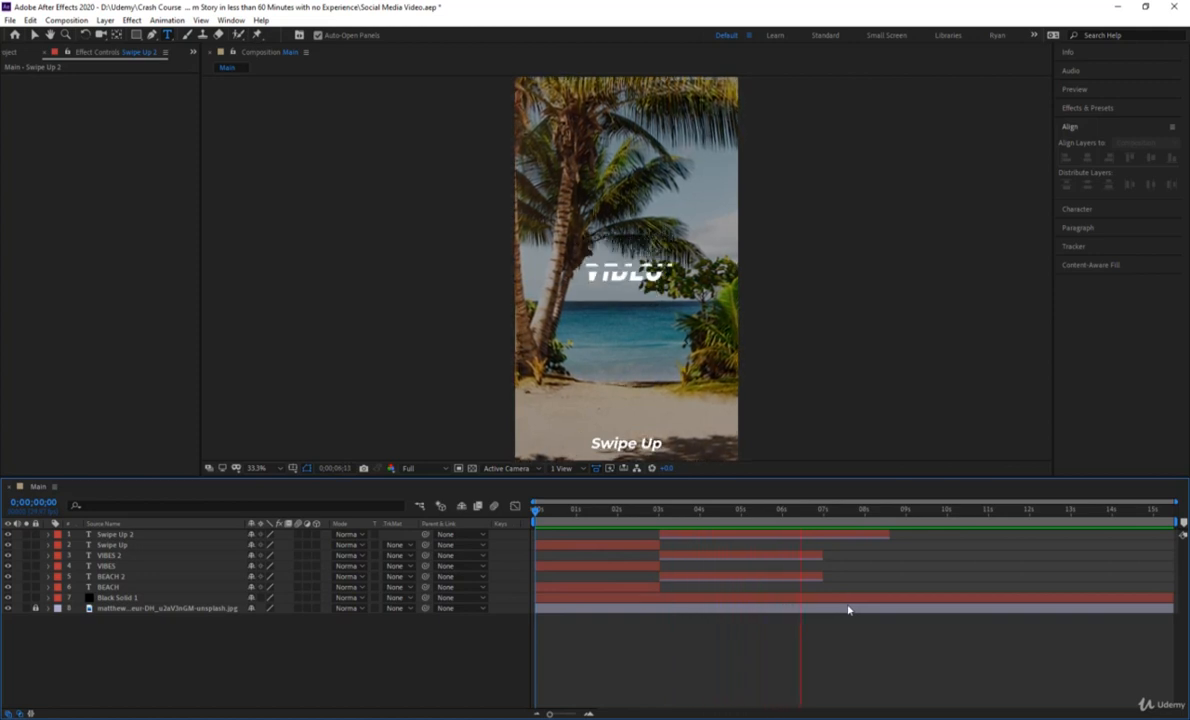
End the work area at 0;00;08;18, where the Swipe Up 2 layer ends, and trim the composition to the work area.
left_click(884, 531)
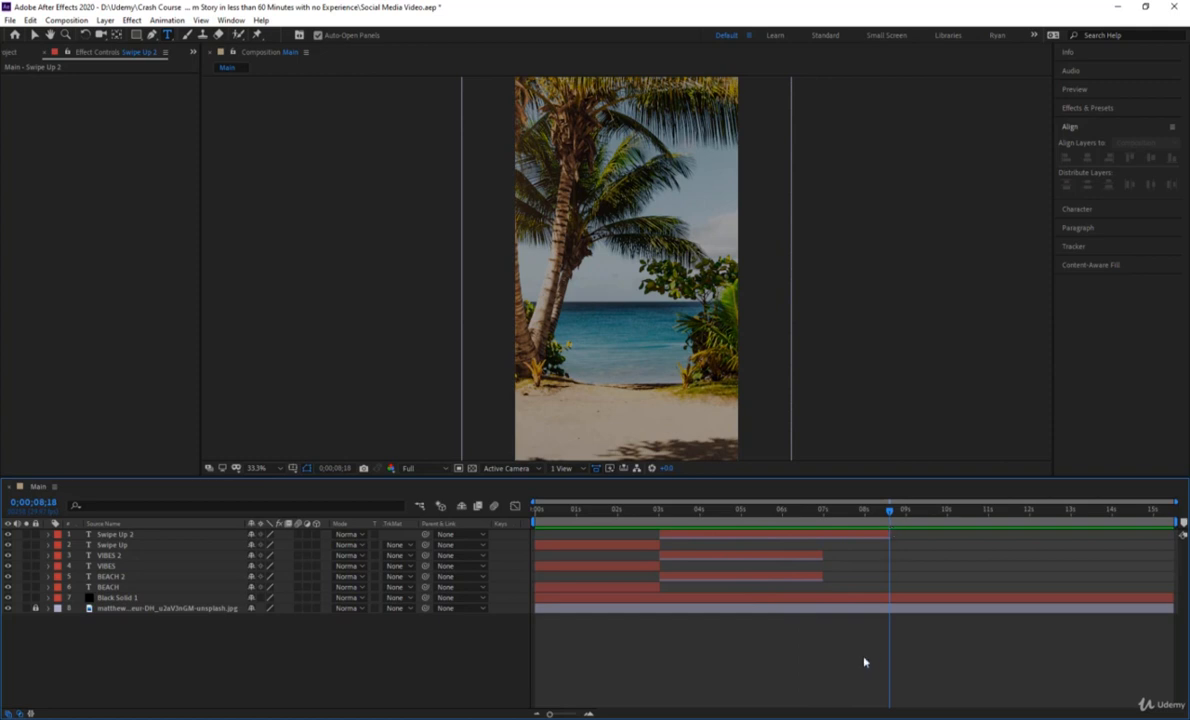
left_click_drag(920, 514, 893, 541)
left_click_drag(1173, 522, 890, 525)
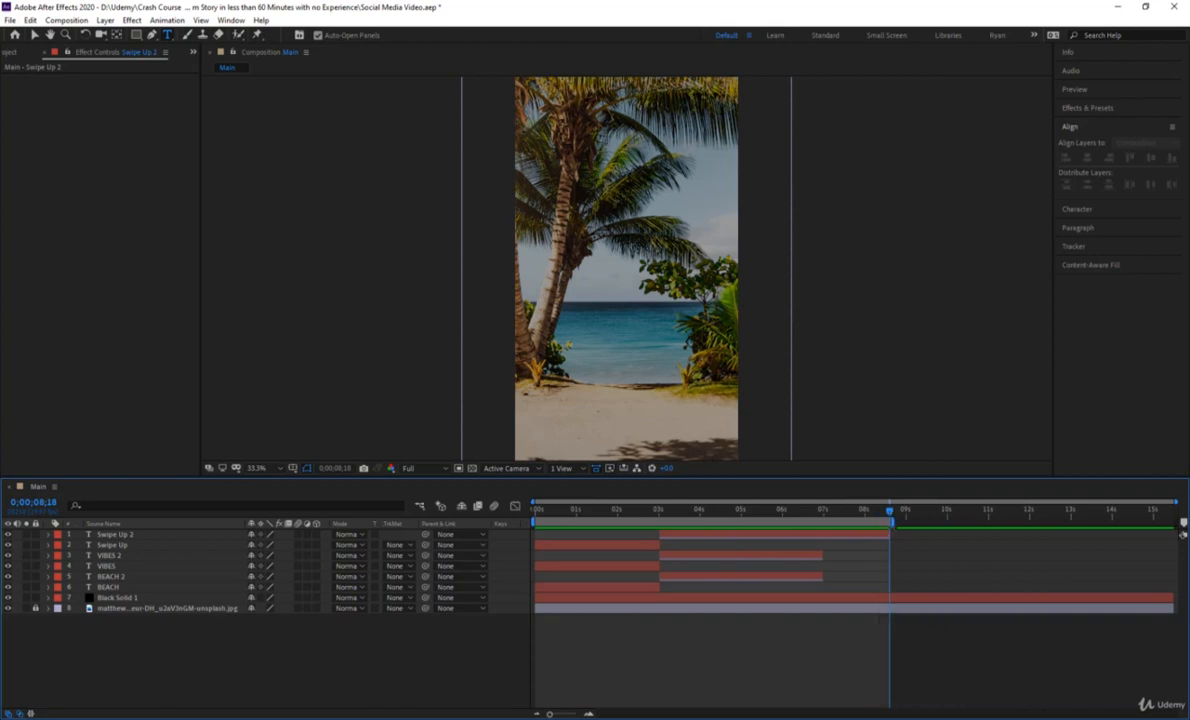
right_click(888, 522)
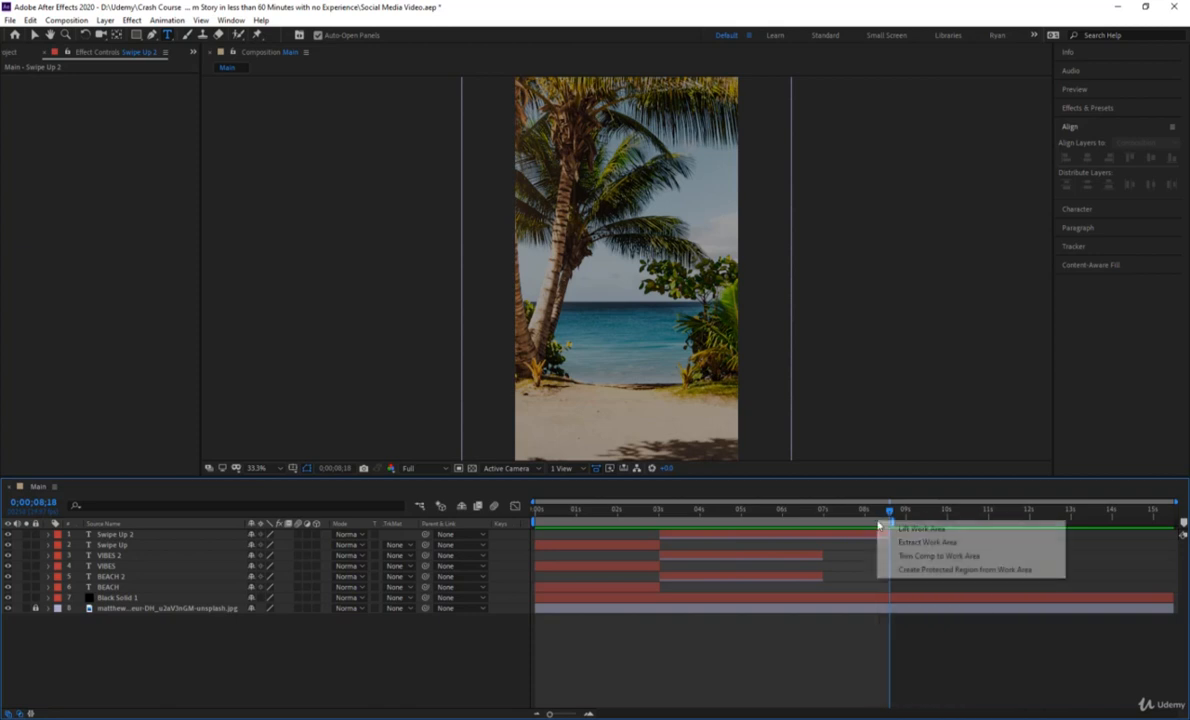
left_click(906, 555)
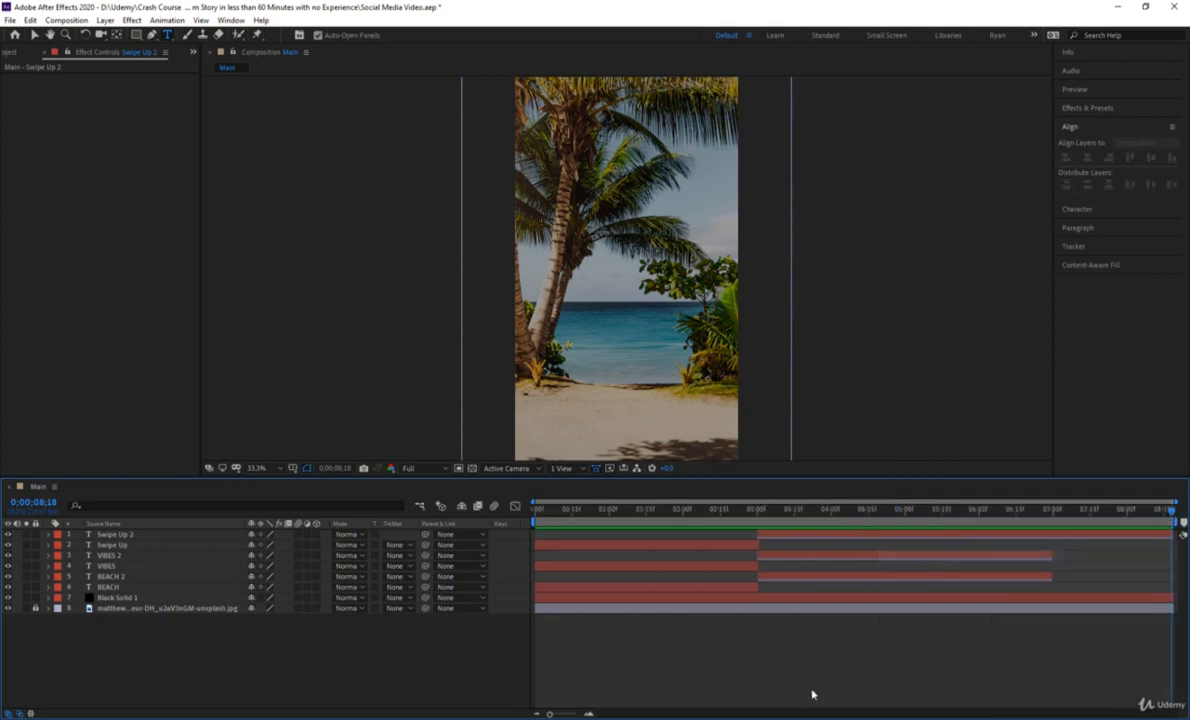
Preview the trimmed composition from its first frame.
left_click_drag(1151, 510, 529, 584)
key("space")
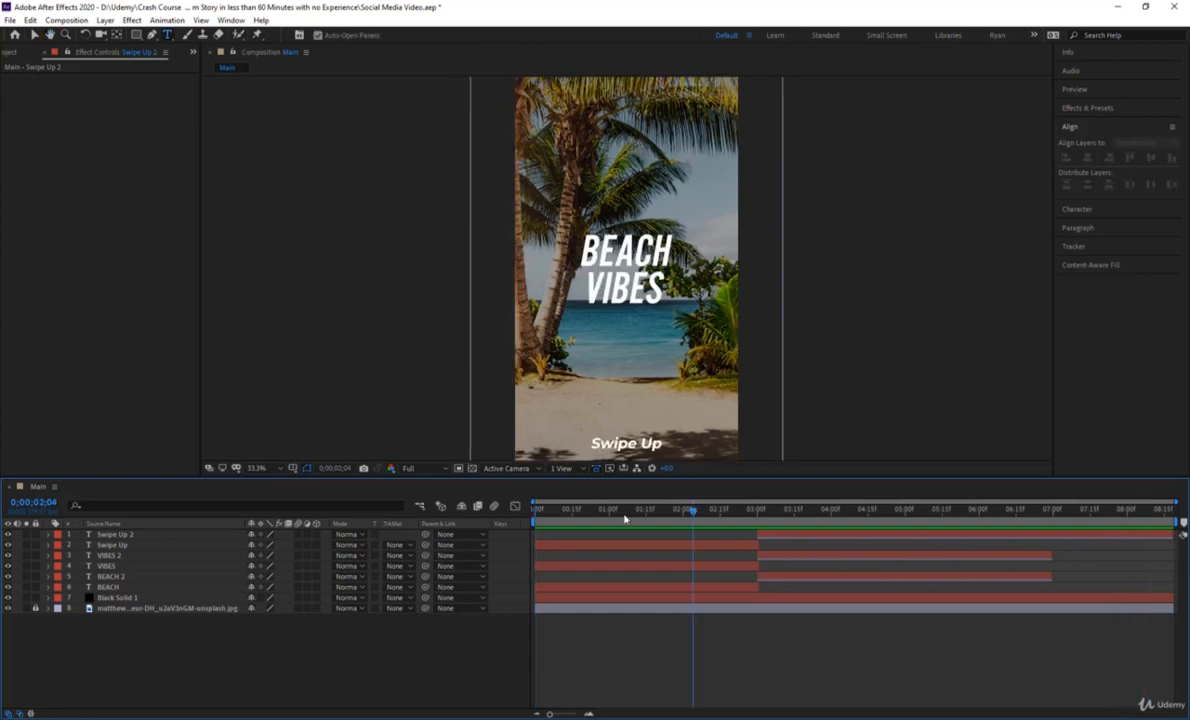
key("space")
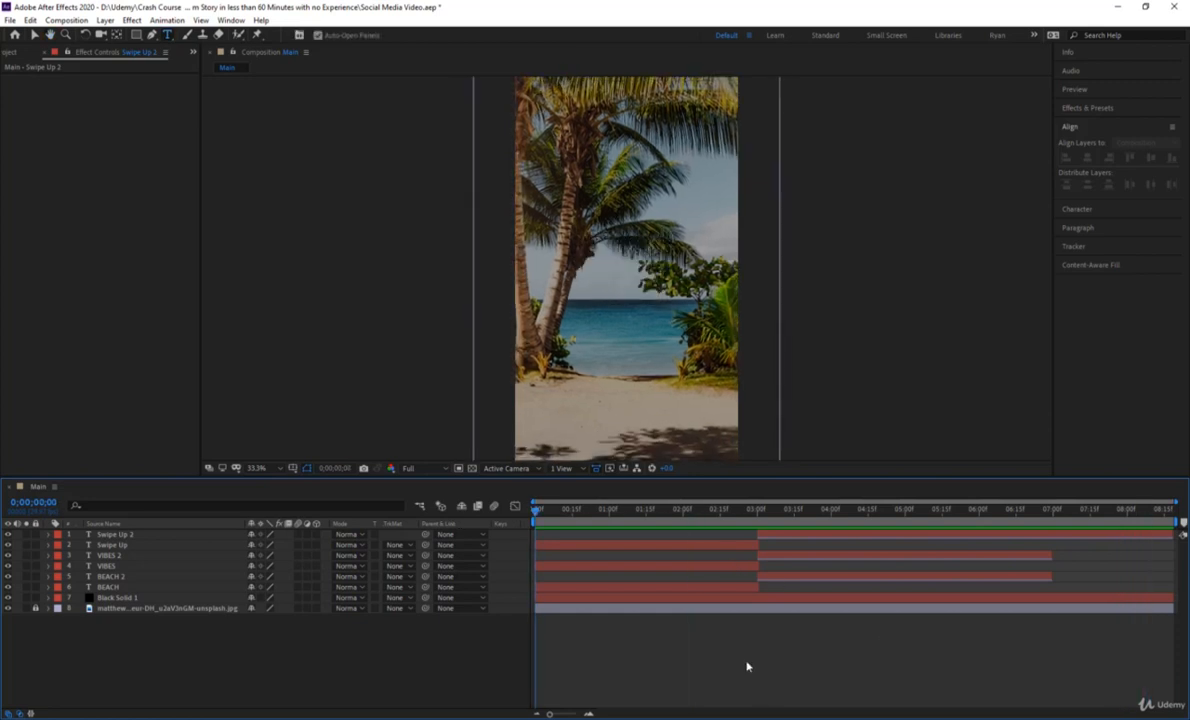